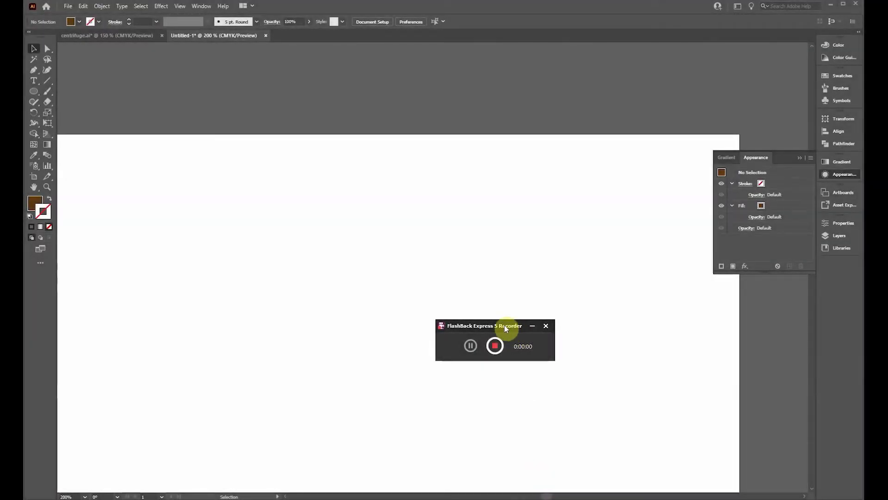
- Switch to Chrome and copy the enlarged picture of the open-lid 1.5 ml microcentrifuge tube from the image results
click(504, 325)
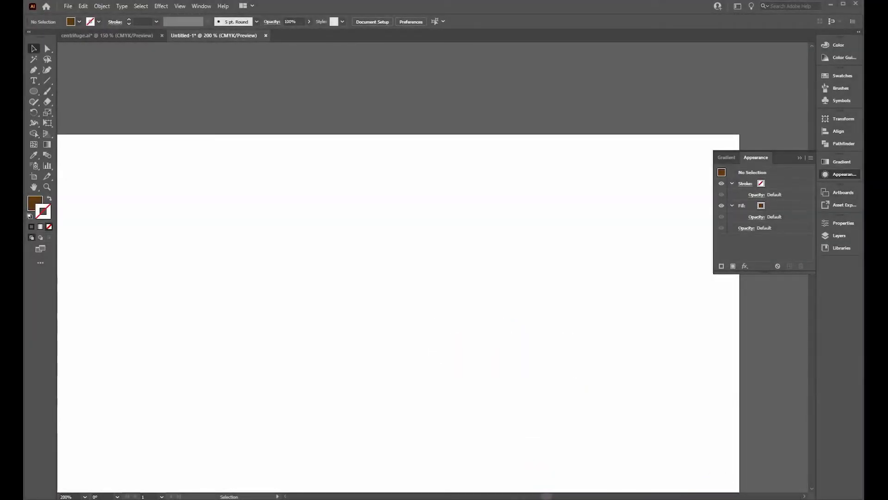
key(alt+Tab)
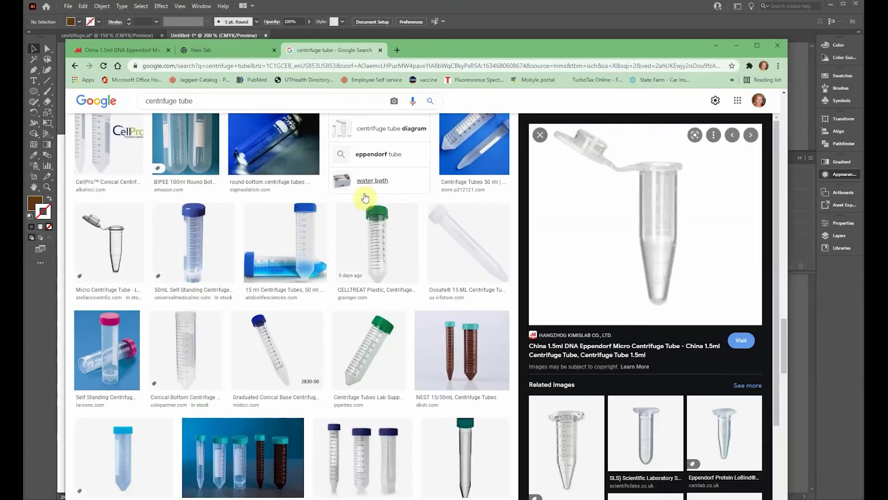
drag(474, 49, 414, 52)
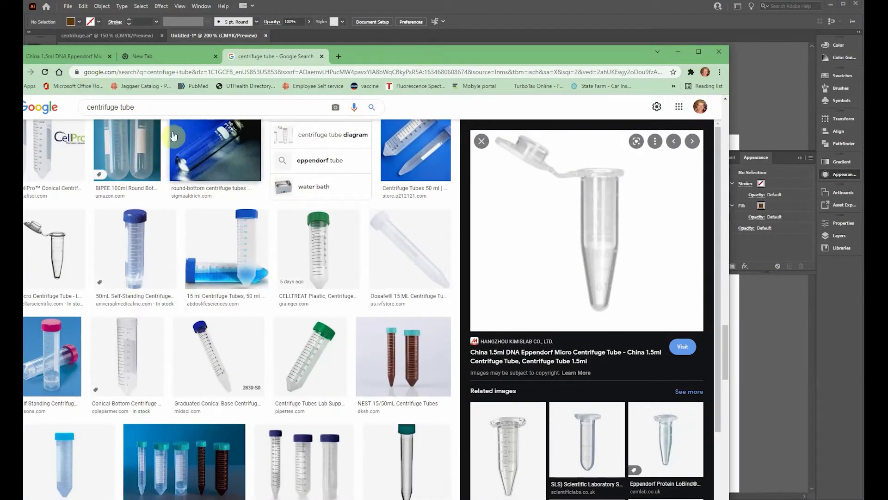
right_click(558, 190)
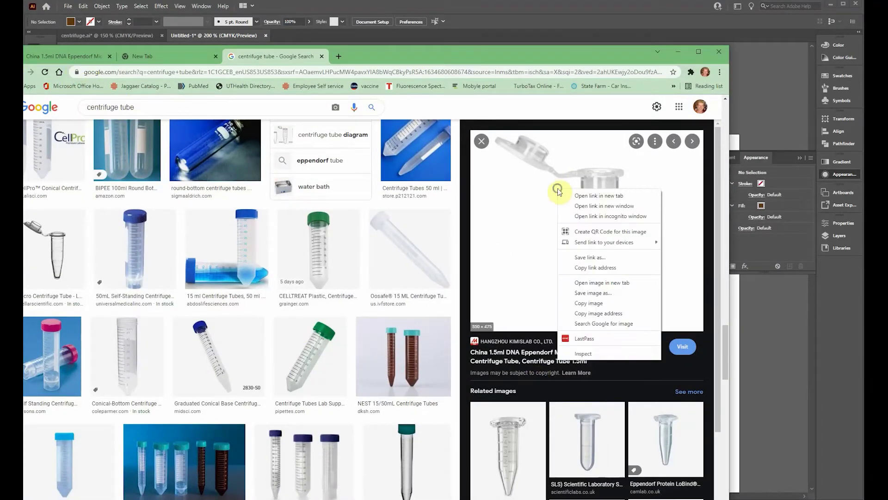
click(594, 305)
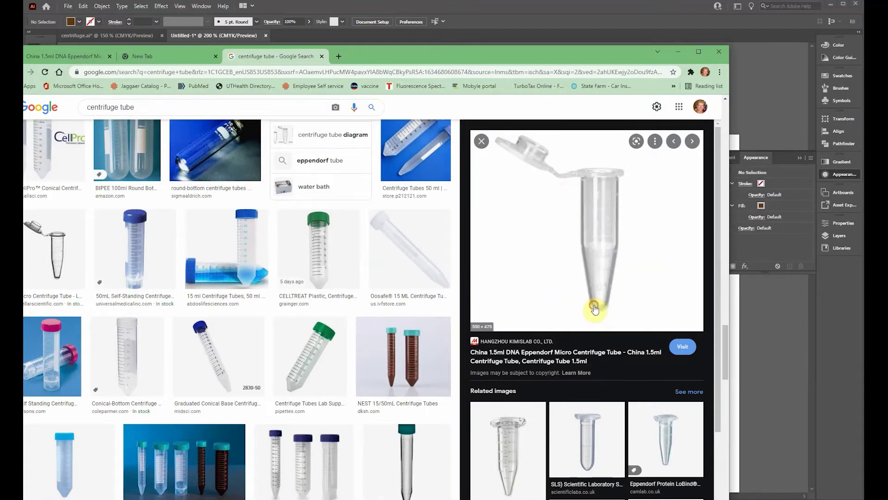
- Switch back to Illustrator and paste the copied tube picture into the untitled document
click(582, 10)
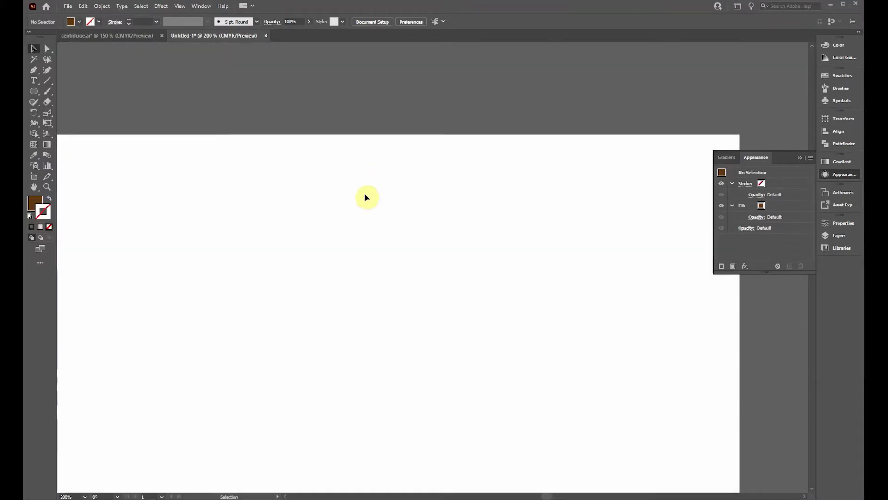
click(801, 158)
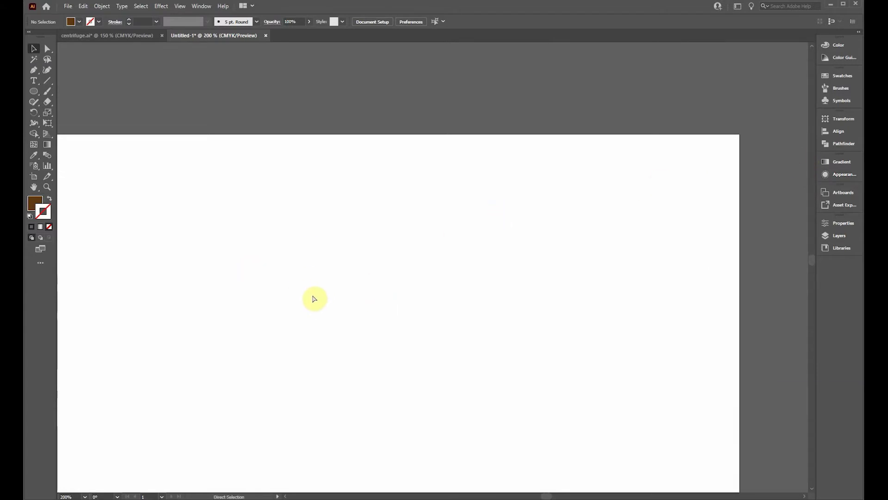
key(ctrl+v)
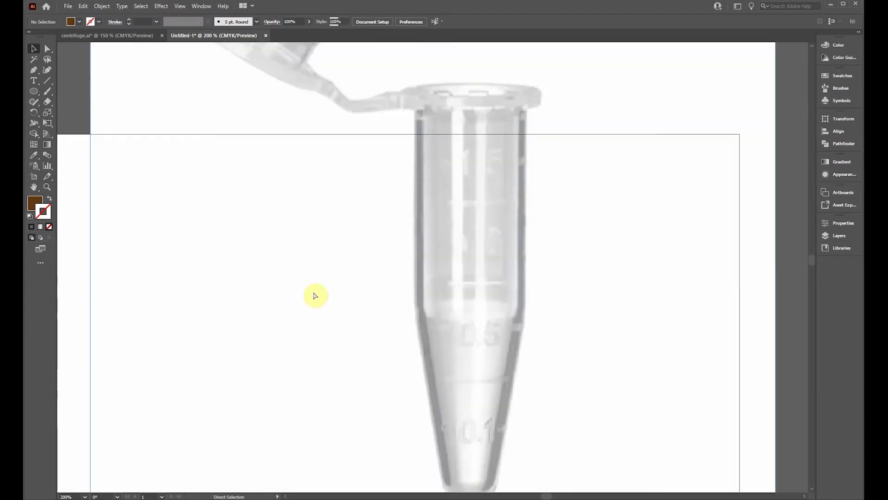
scroll(344, 276, down, 3)
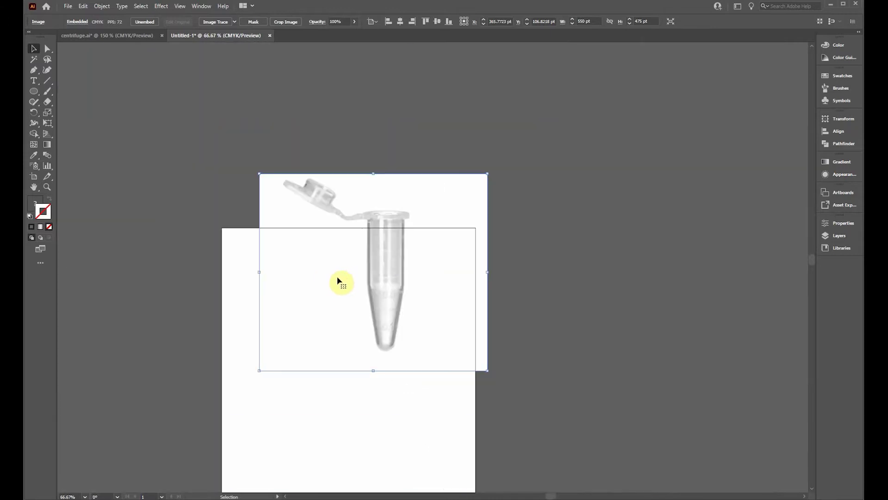
scroll(321, 295, up, 3)
scroll(321, 294, down, 3)
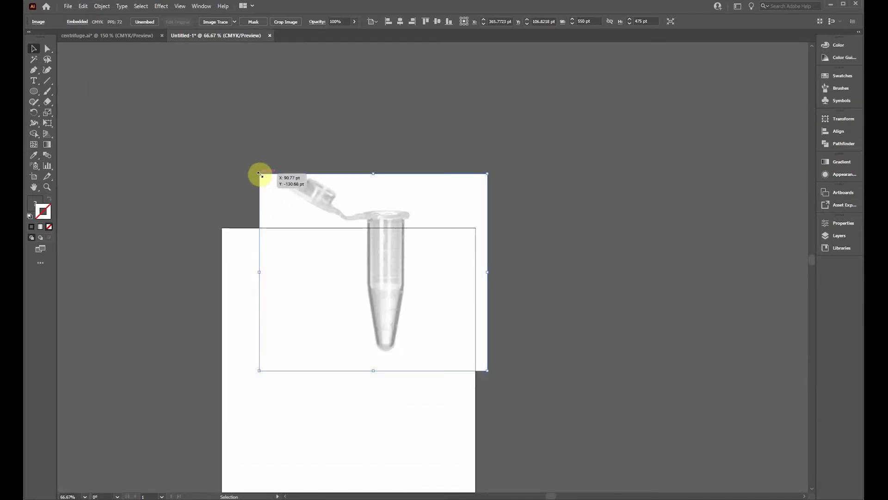
- Scale the pasted tube image down to about 121 × 105 pt and move it into the upper part of the artboard
drag(259, 174, 438, 329)
drag(485, 359, 337, 304)
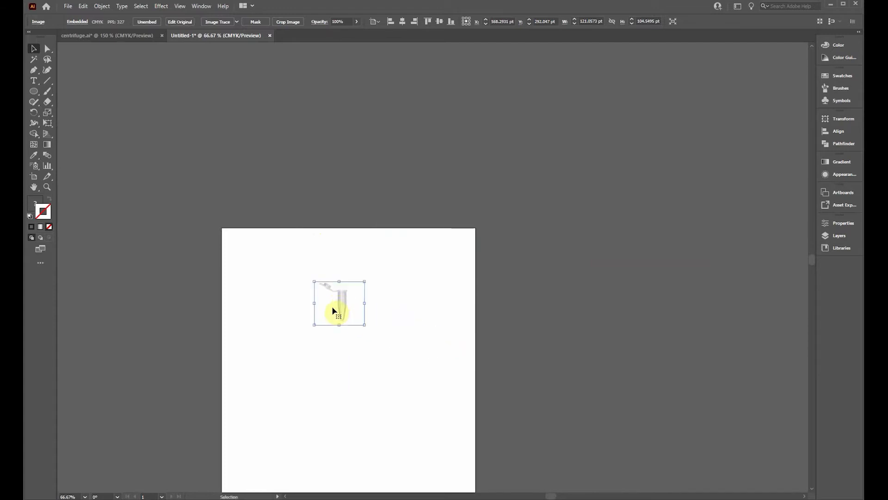
key(ctrl+equal)
key(ctrl+equal)
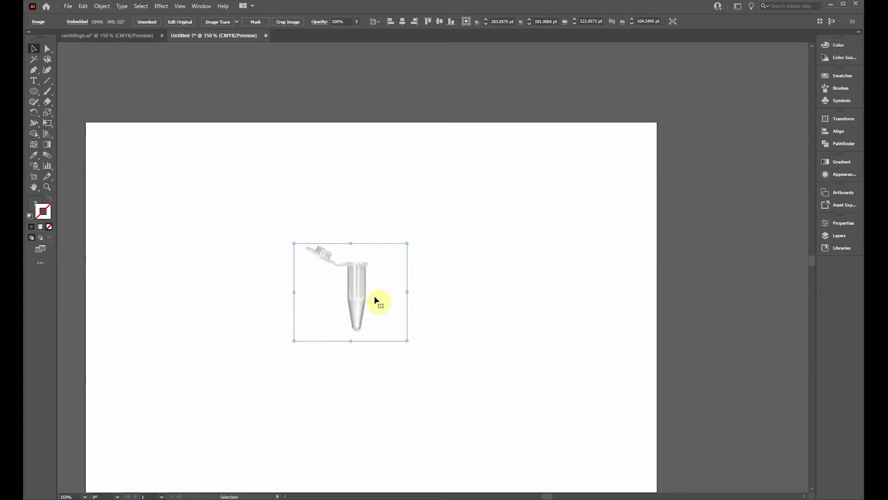
scroll(343, 287, up, 2)
scroll(390, 302, up, 2)
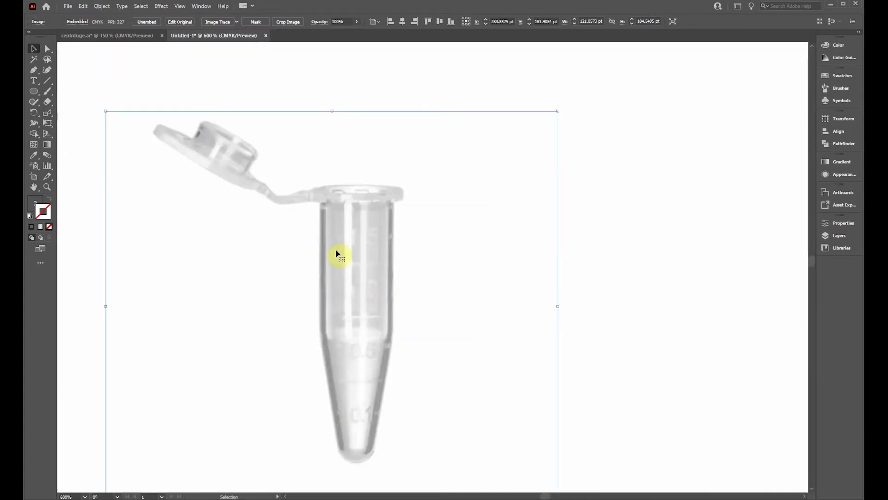
scroll(340, 250, down, 2)
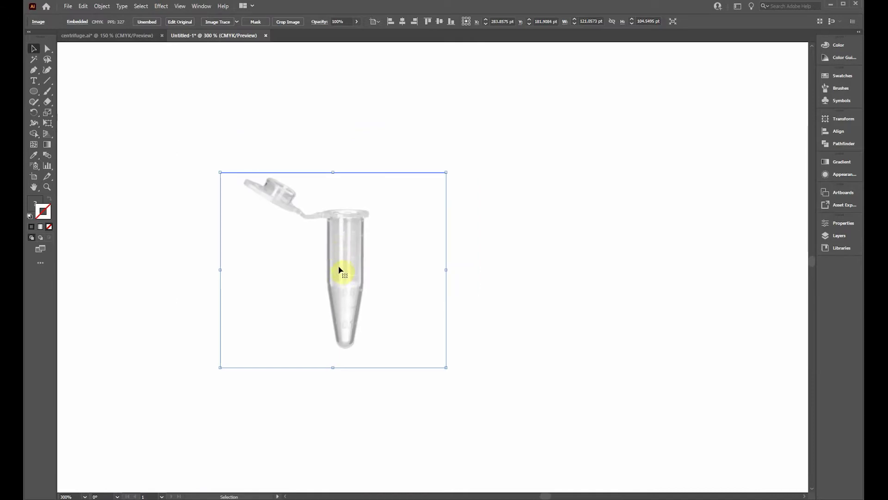
click(196, 155)
scroll(322, 213, up, 1)
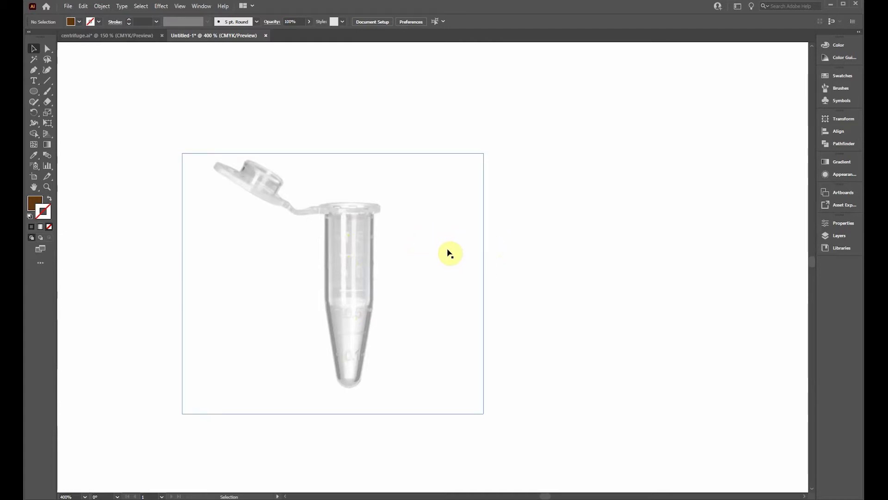
- Lock the tube image in Layer 1 as a tracing reference
click(413, 263)
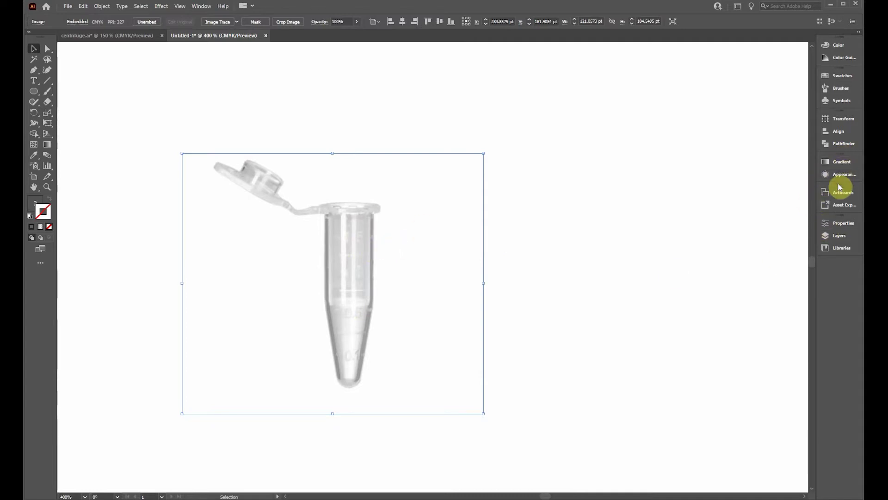
click(840, 236)
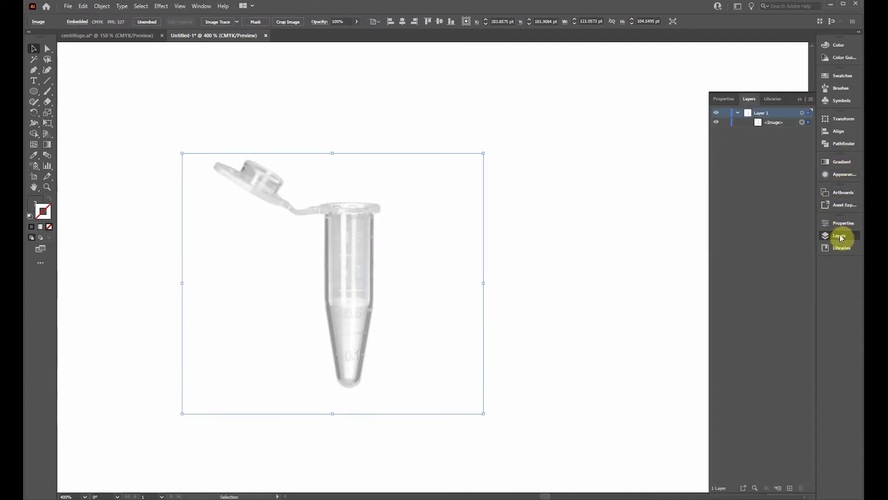
click(195, 12)
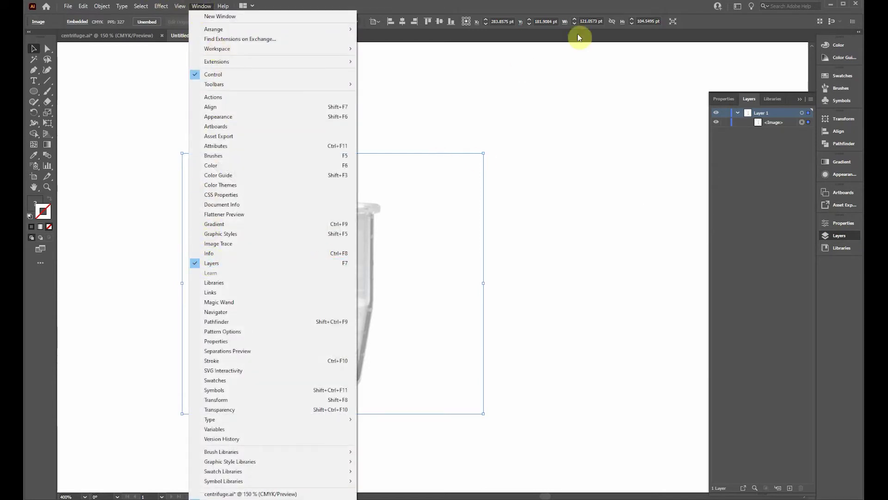
click(776, 185)
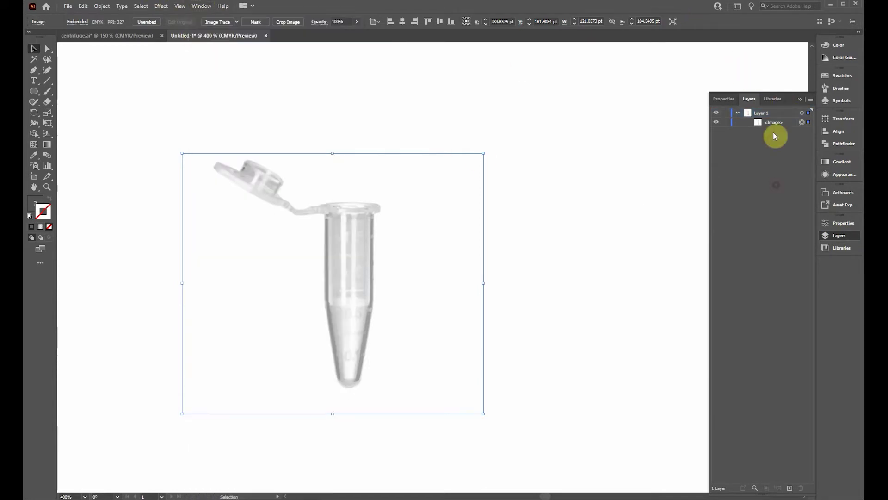
click(727, 123)
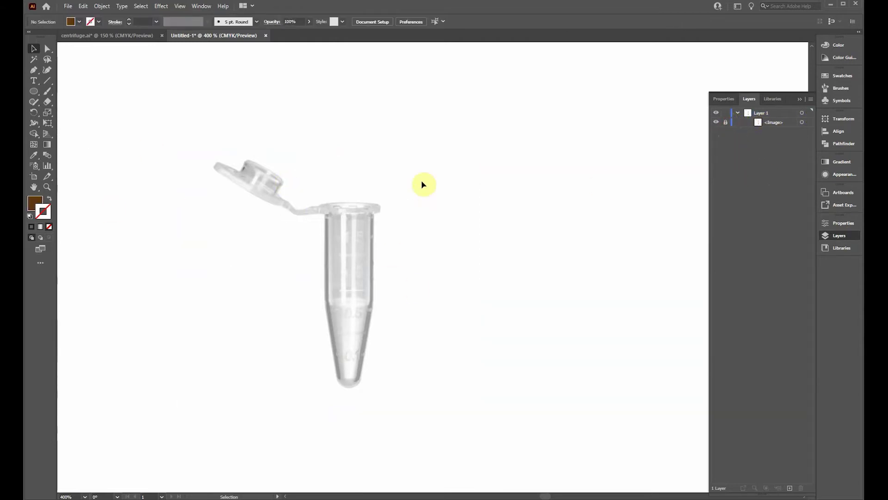
click(799, 101)
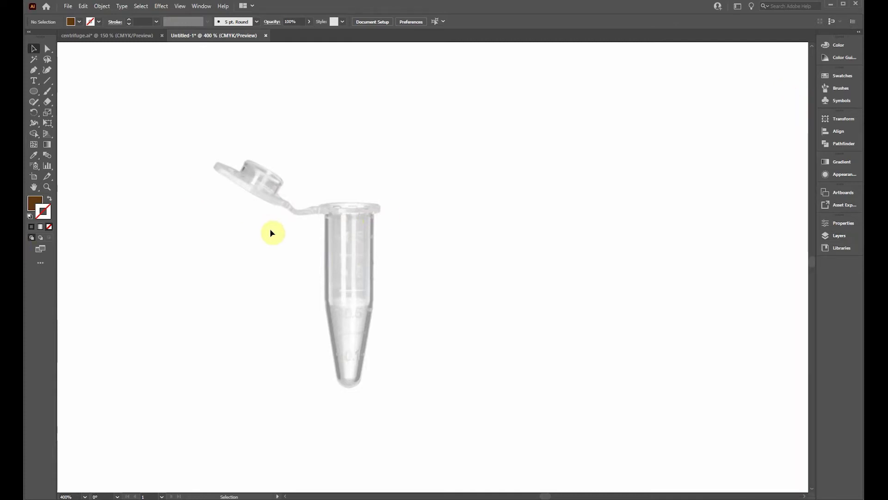
- Draw a flat rectangle about 25 × 3.2 pt over the tube's rim
click(29, 94)
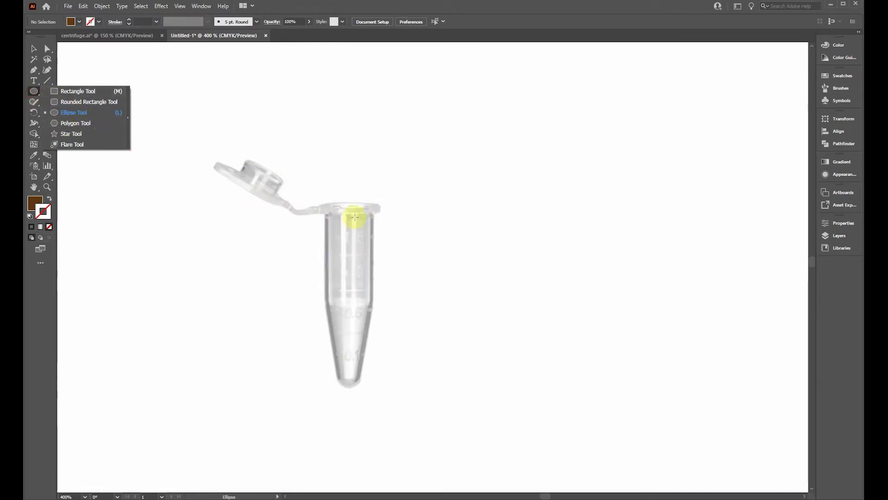
click(36, 91)
click(32, 91)
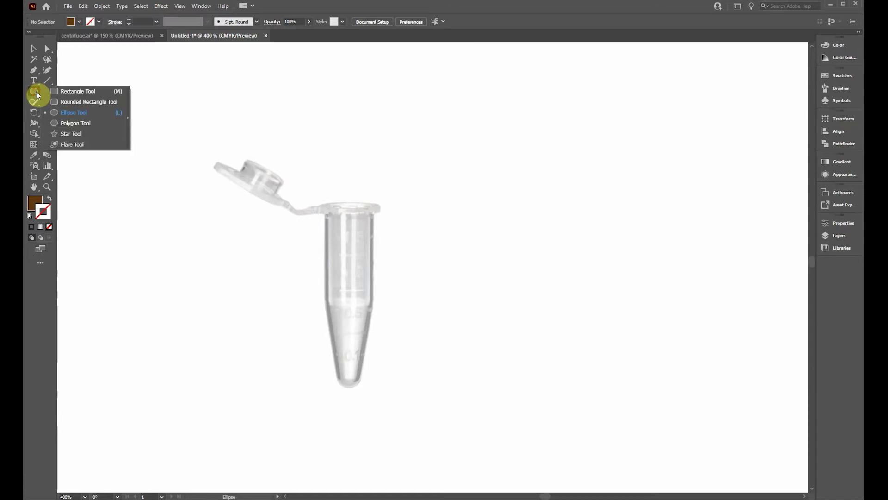
click(69, 91)
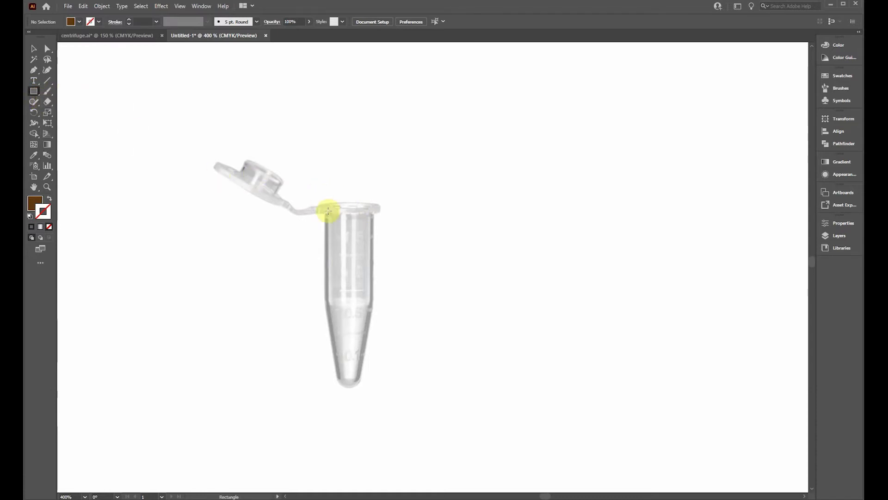
drag(318, 205, 377, 209)
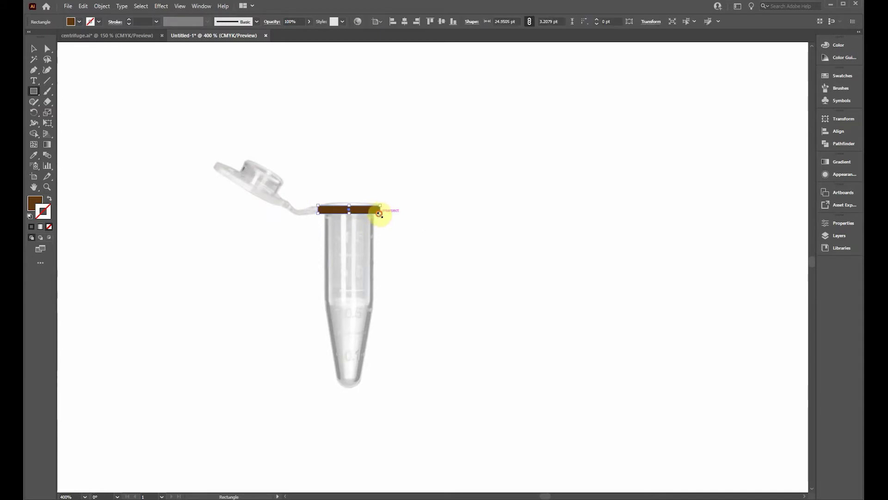
- Give the rim rectangle a 1 pt black stroke and no fill
click(71, 22)
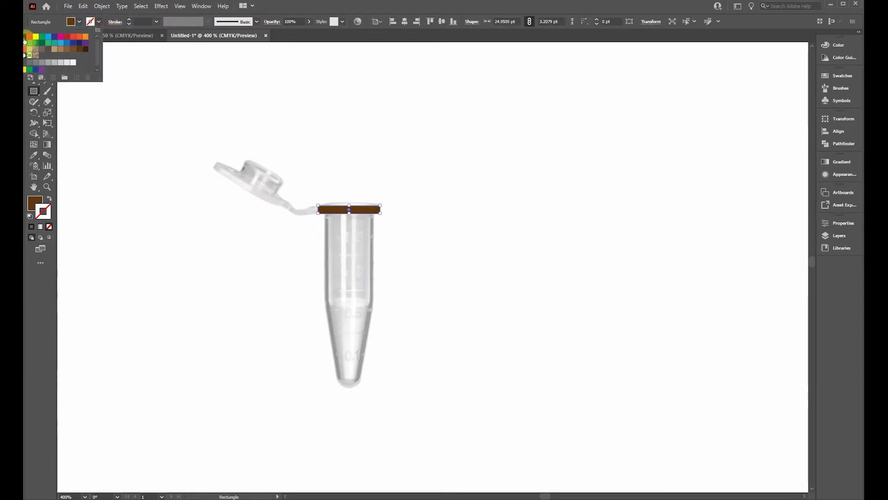
click(26, 42)
click(80, 21)
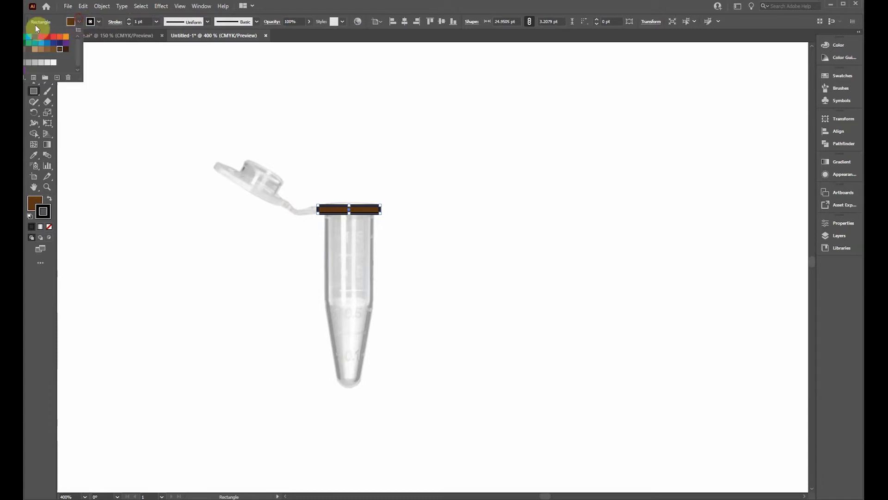
click(27, 49)
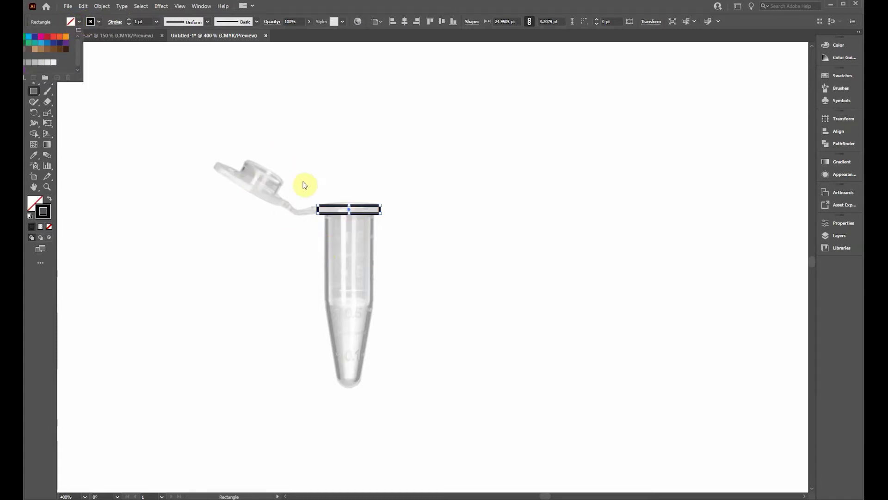
click(273, 12)
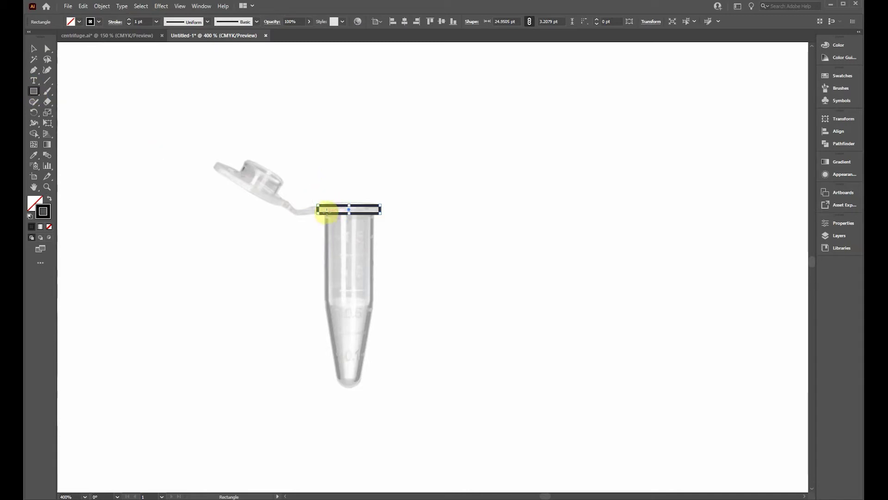
- Draw a rectangle about 18 × 37 pt over the tube's straight body and add two anchor points along its bottom edge
drag(326, 214, 372, 304)
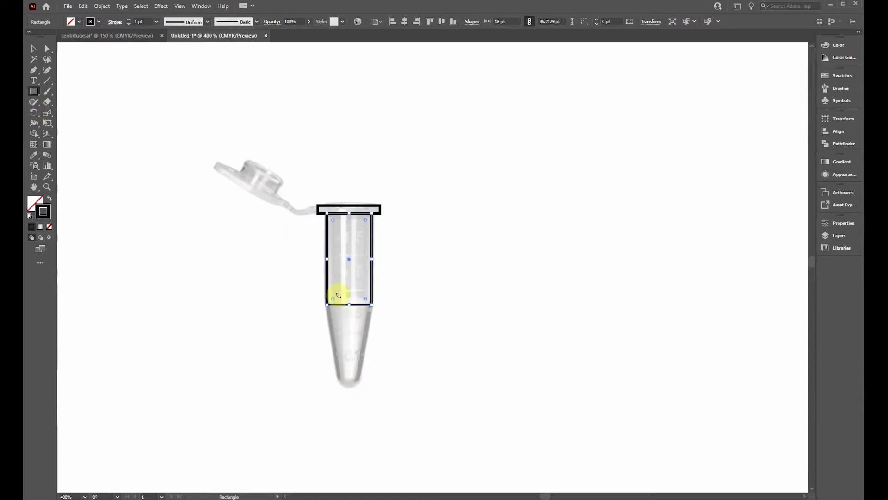
click(34, 72)
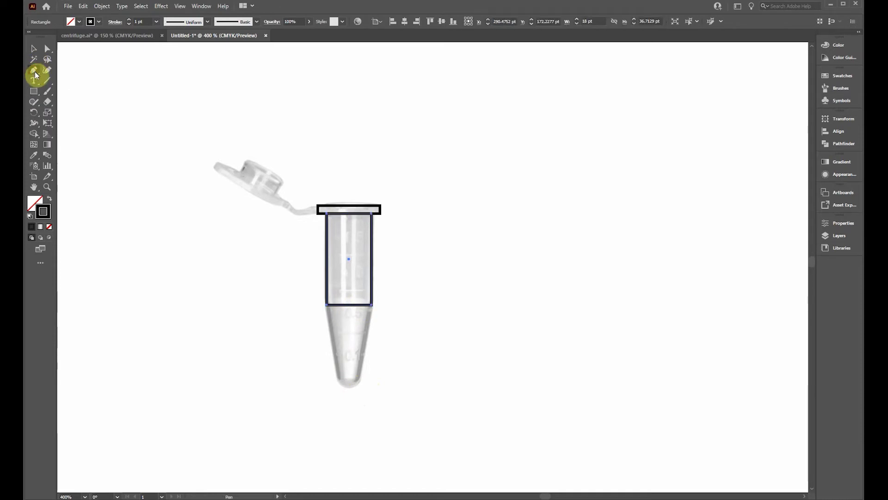
drag(35, 71, 65, 80)
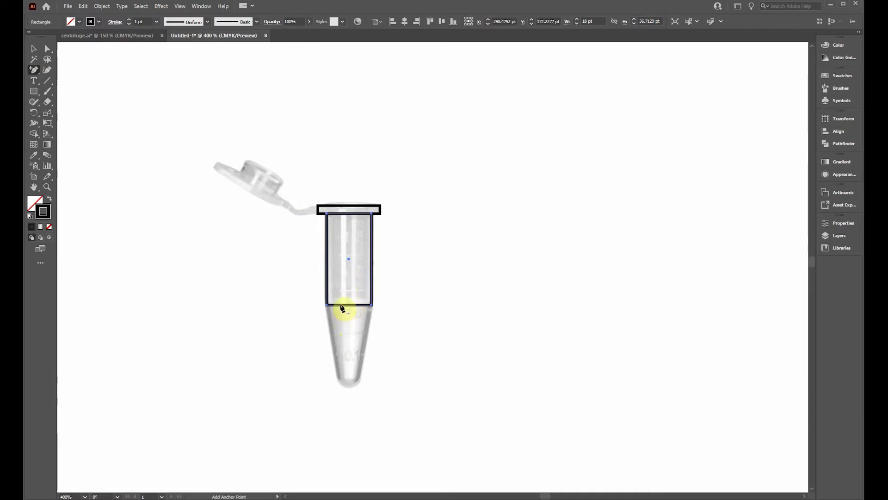
scroll(345, 326, up, 2)
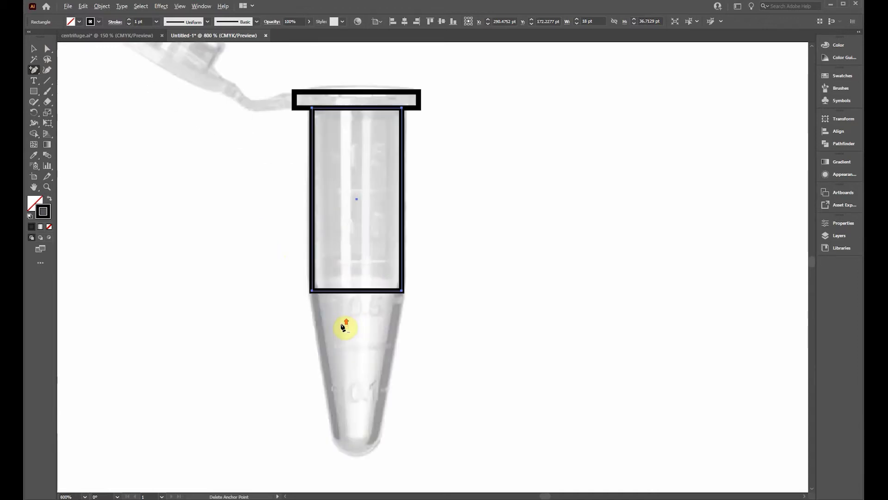
click(341, 291)
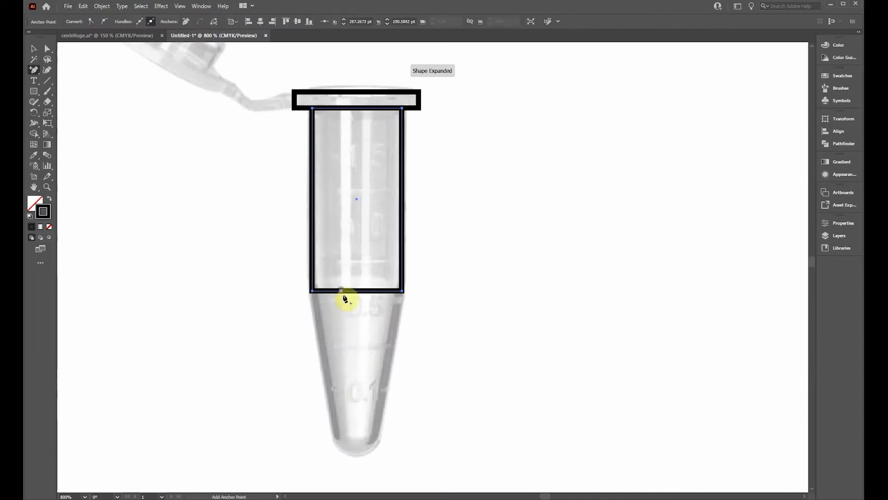
click(369, 291)
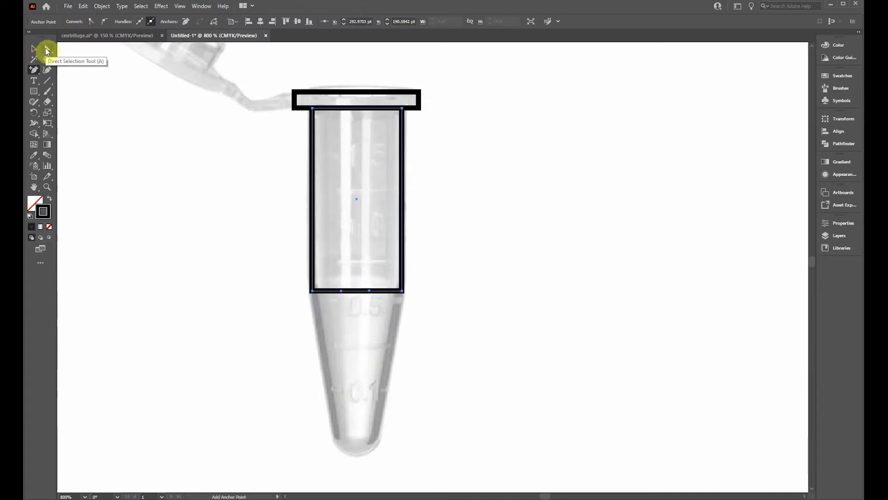
- Move the two added anchor points on the body's bottom edge down to the tube's tip to form the tapered section
click(46, 50)
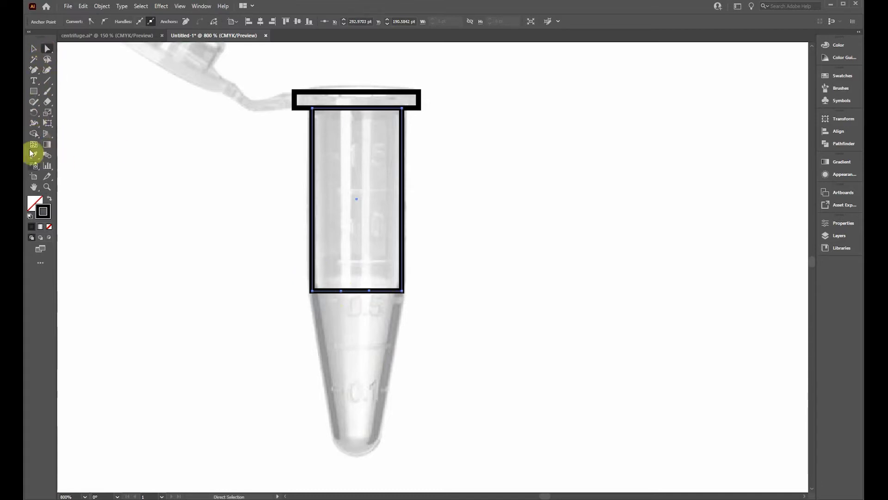
click(194, 6)
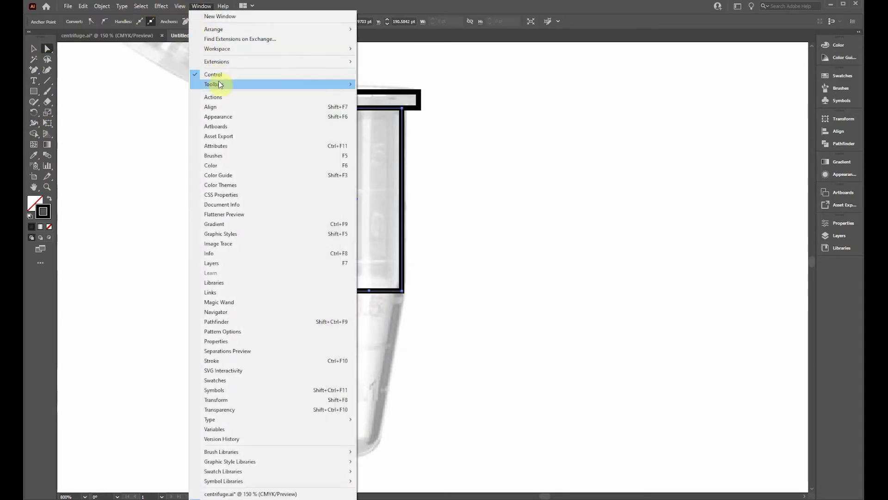
mouse_move(222, 84)
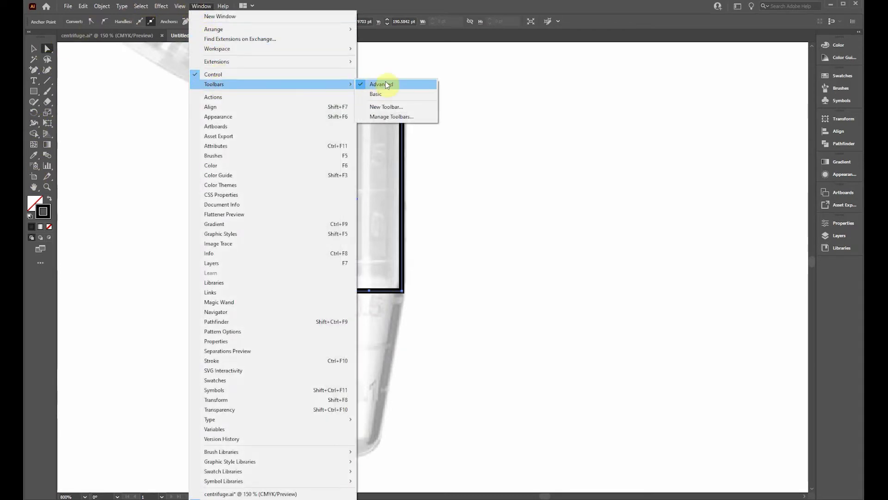
click(366, 7)
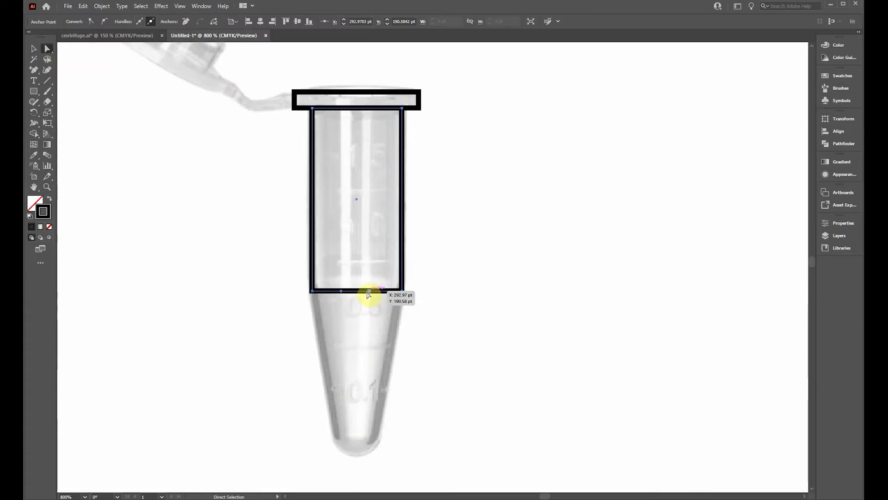
click(342, 292)
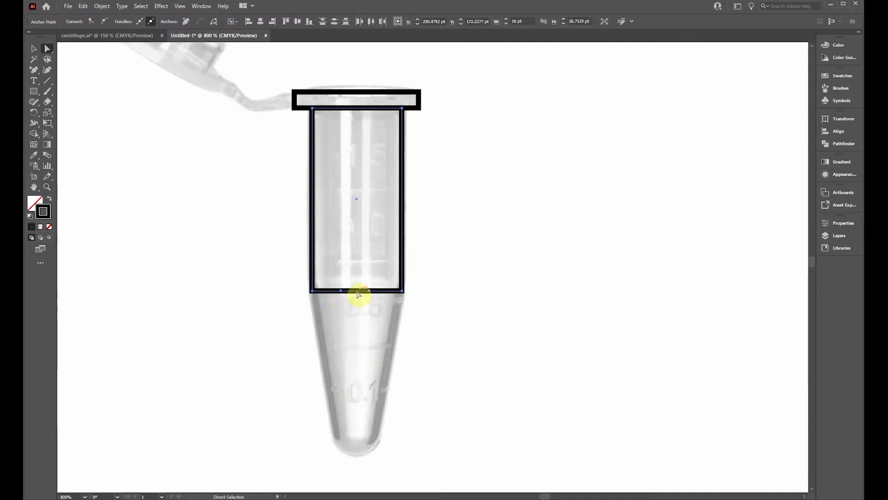
drag(357, 293, 361, 444)
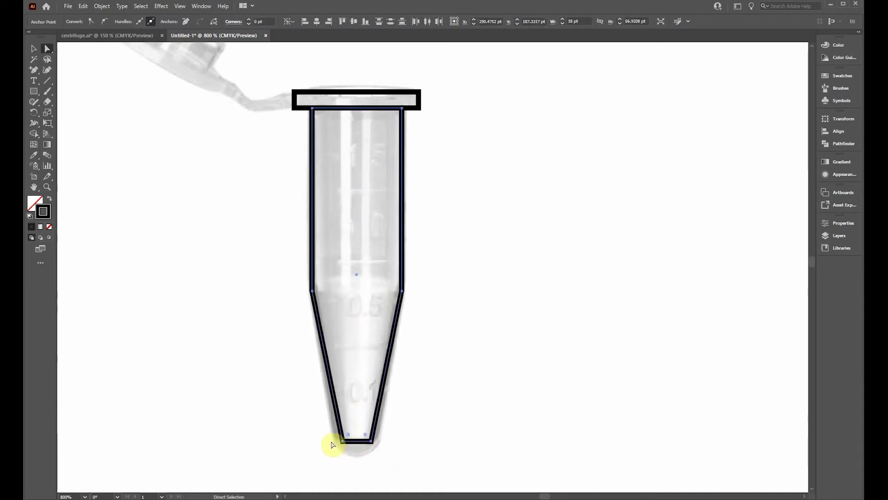
- Spread the two bottom corner points outward so the tip edge spans about 8 pt and the tapered sides follow the photo
click(390, 449)
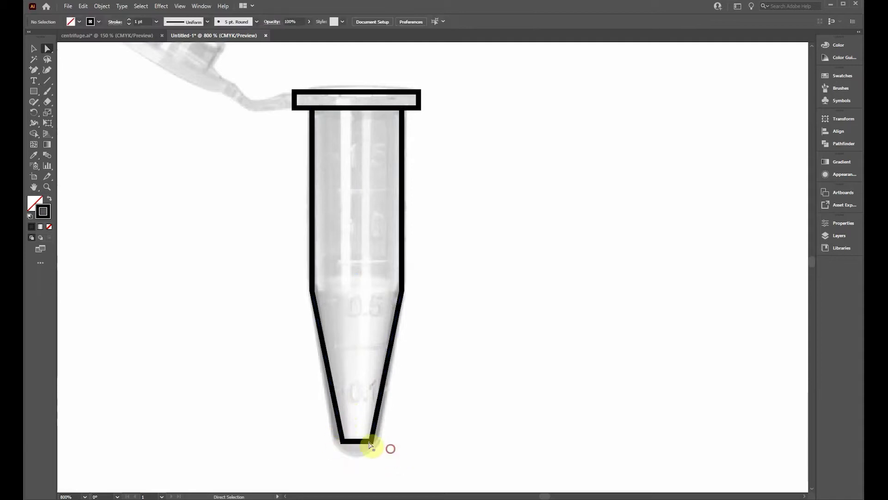
click(372, 445)
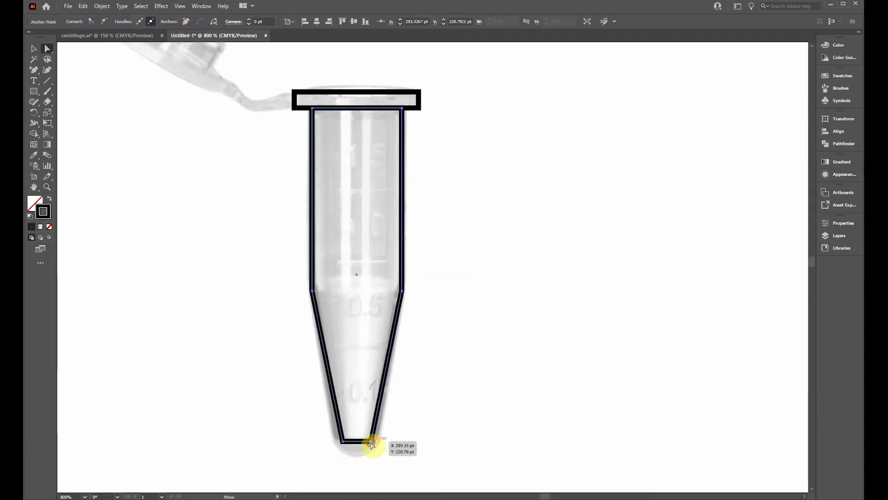
mouse_move(371, 445)
mouse_down()
mouse_move(337, 443)
mouse_move(357, 442)
mouse_up()
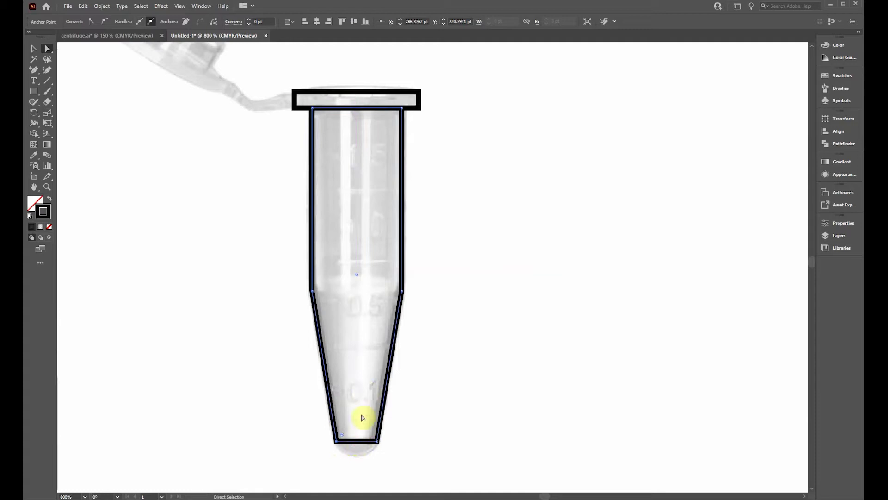
- Select both bottom corner points of the tube body and convert them to smooth points
click(377, 442)
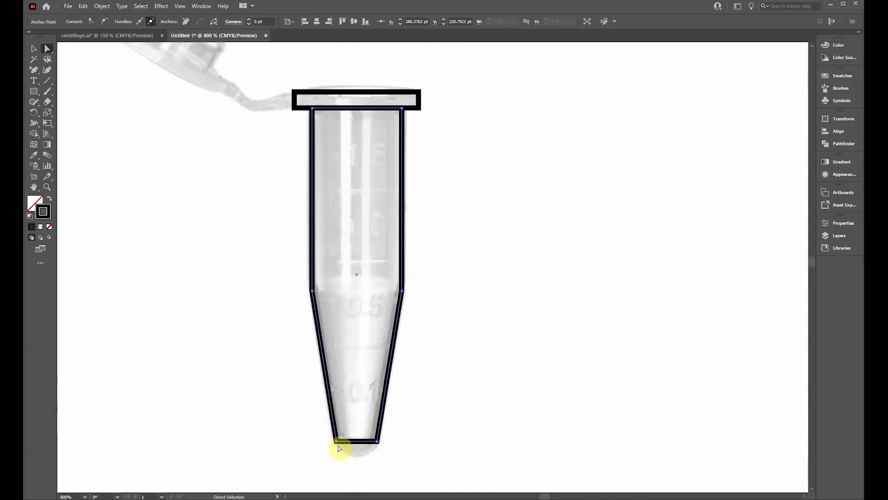
drag(337, 441, 338, 440)
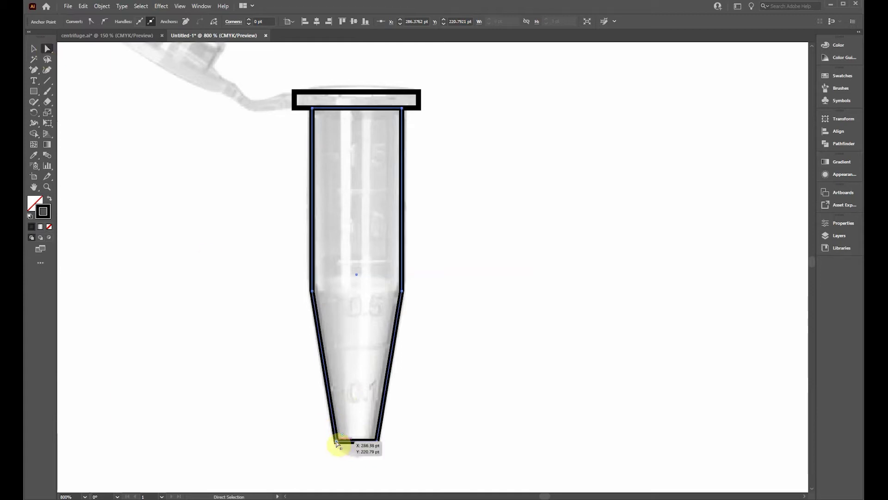
click(377, 441)
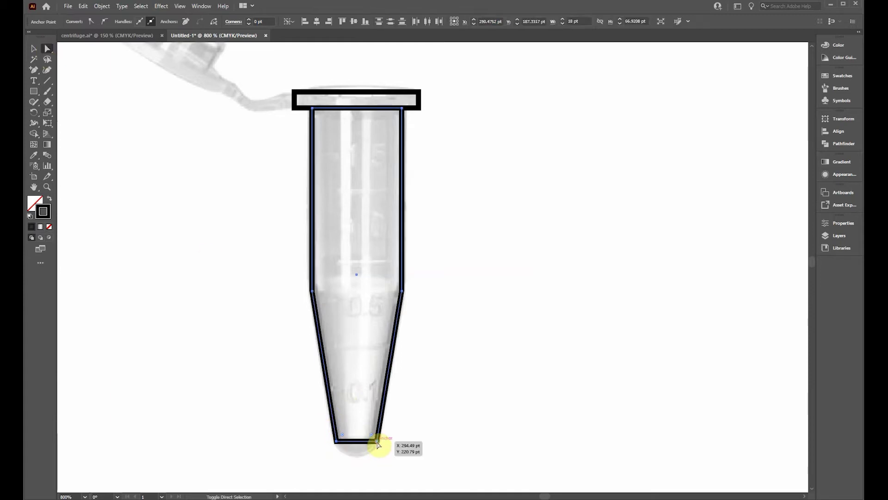
click(105, 21)
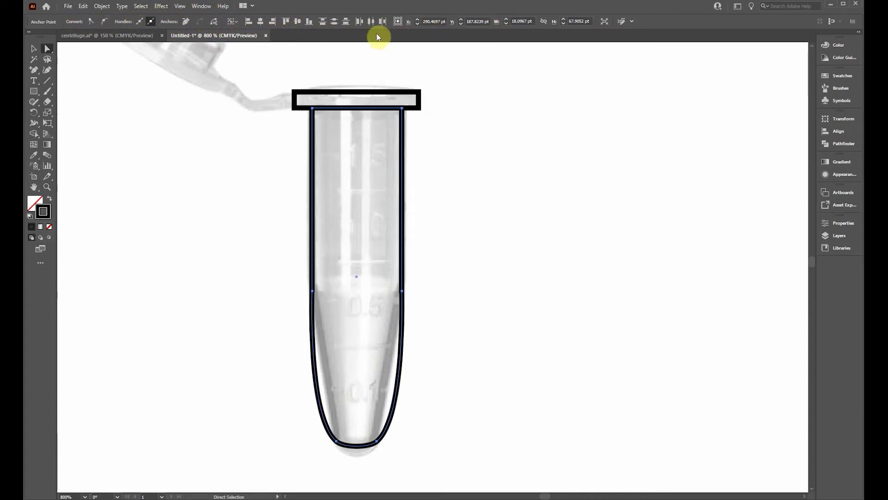
click(200, 6)
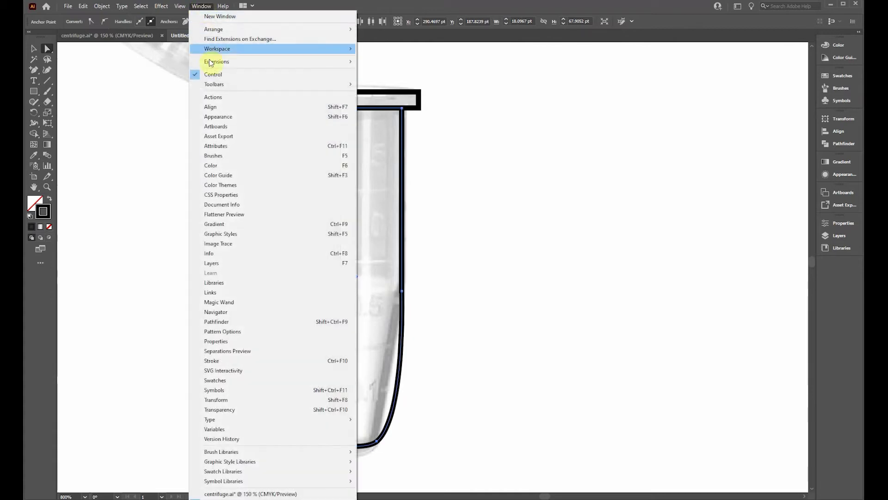
click(360, 7)
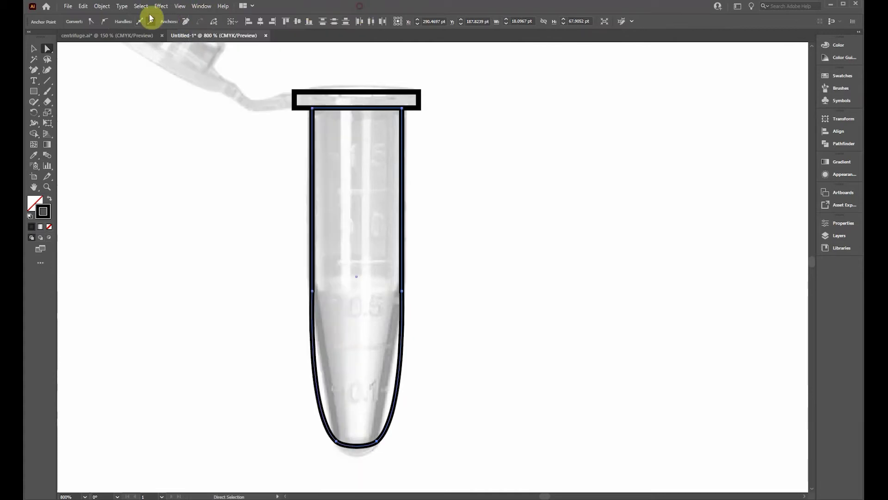
- Adjust the direction handles of both bottom points to keep the tapered sides straight and round the tip like the photo
click(379, 442)
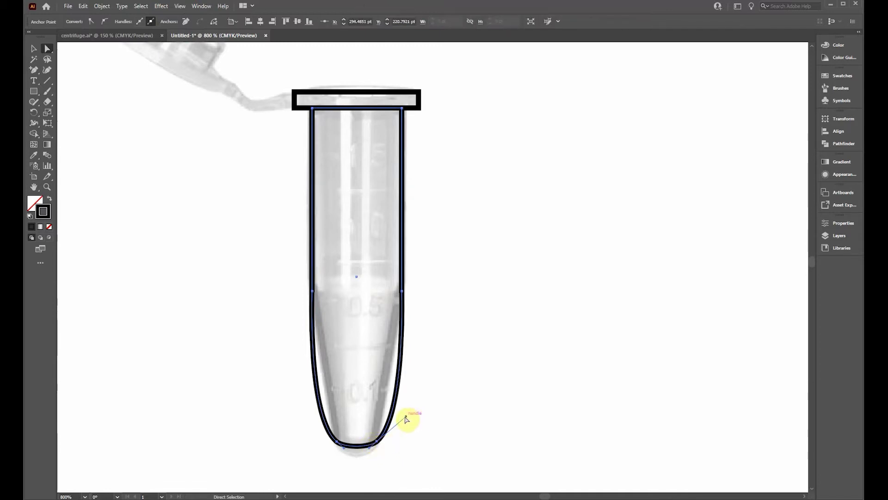
drag(406, 418, 384, 401)
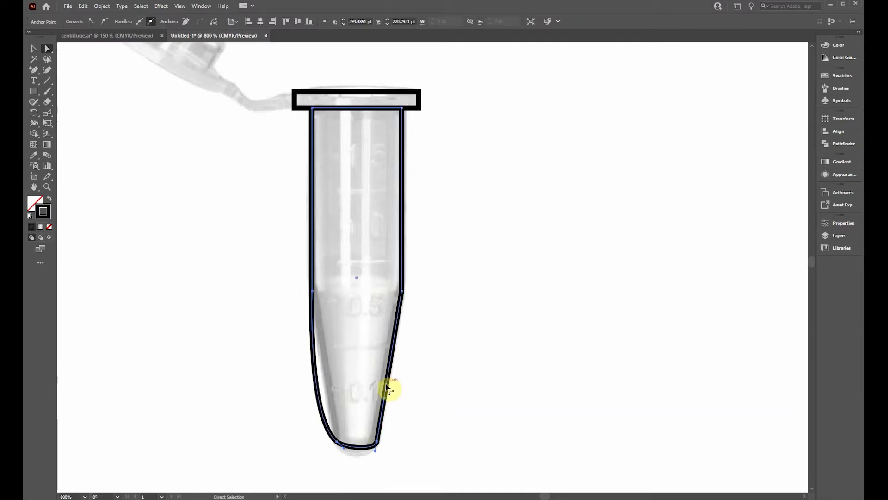
drag(337, 445, 327, 407)
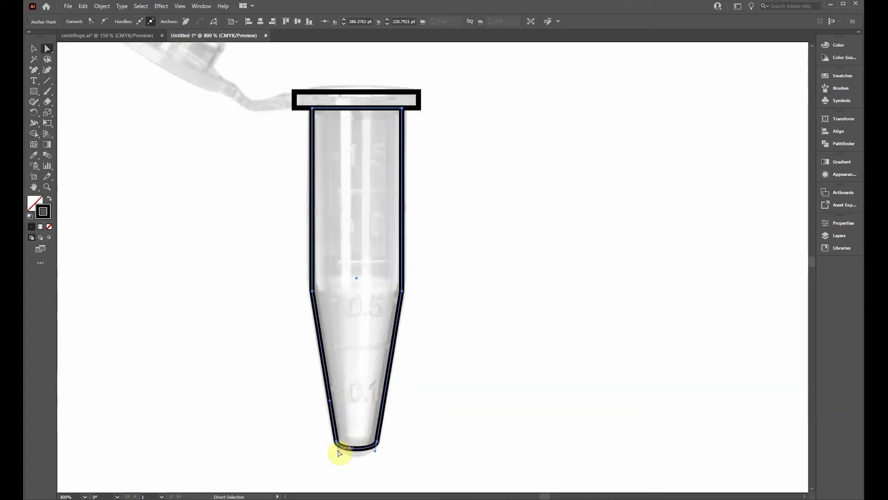
drag(339, 452, 340, 460)
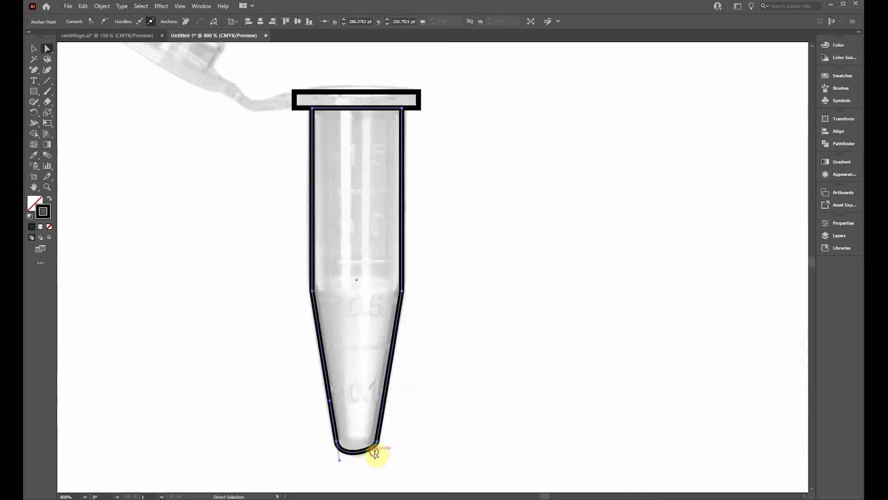
drag(375, 453, 373, 462)
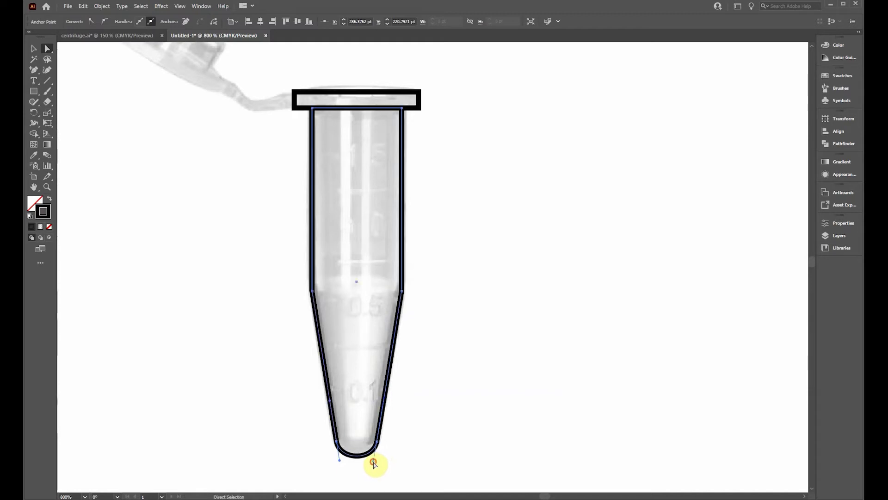
click(461, 427)
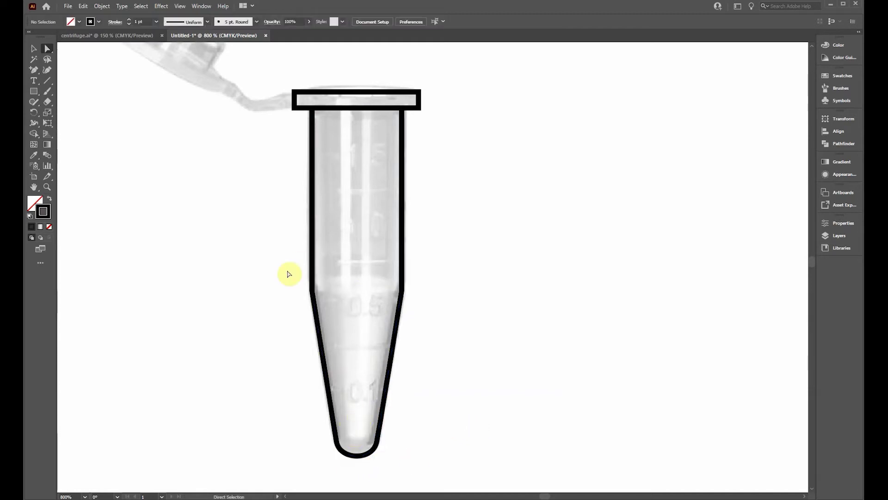
- Draw a thin horizontal rectangle about 32 × 2.3 pt at the open lid for its flat flange
scroll(289, 296, up, 3)
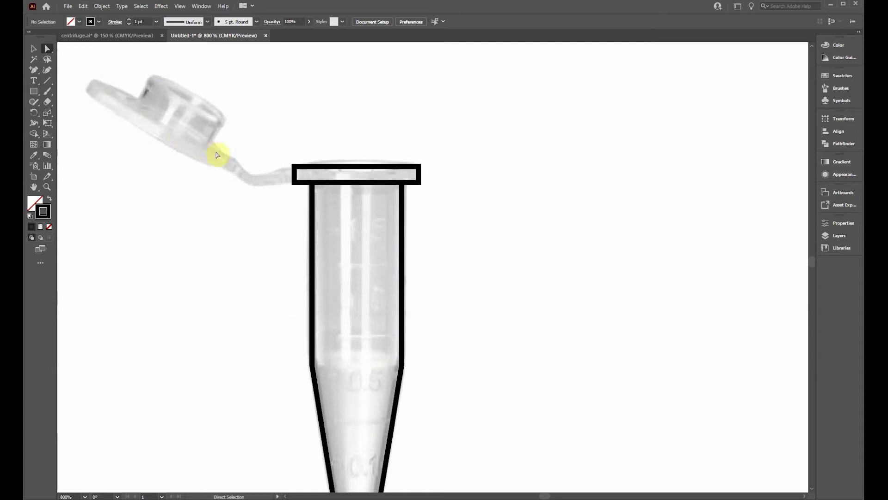
click(34, 92)
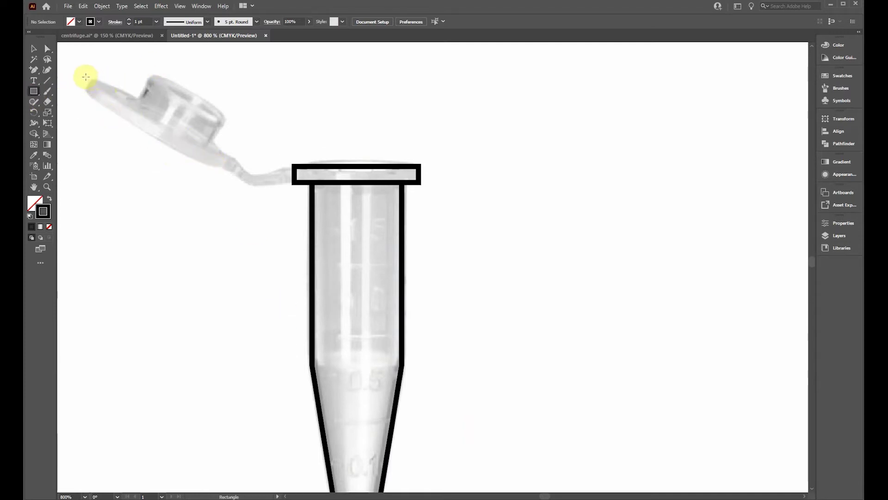
drag(86, 77, 246, 88)
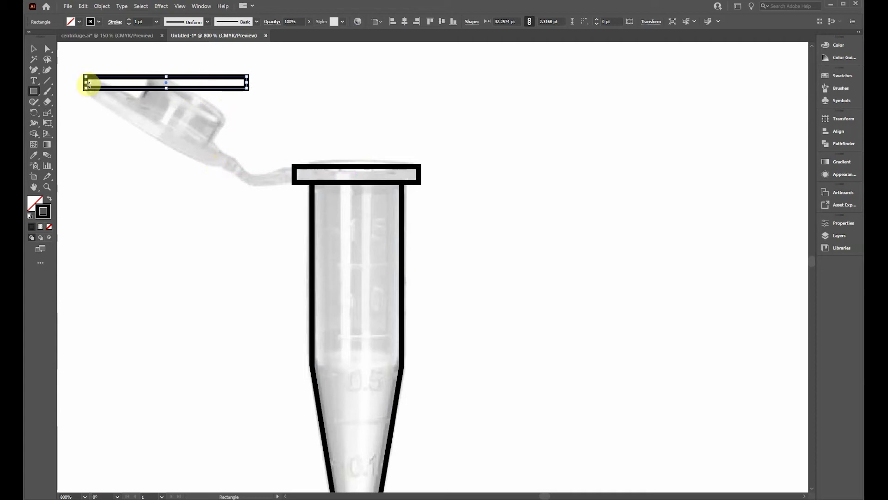
- Rotate the thin lid rectangle and move it over the lid's flange to match its slant in the photo
click(34, 49)
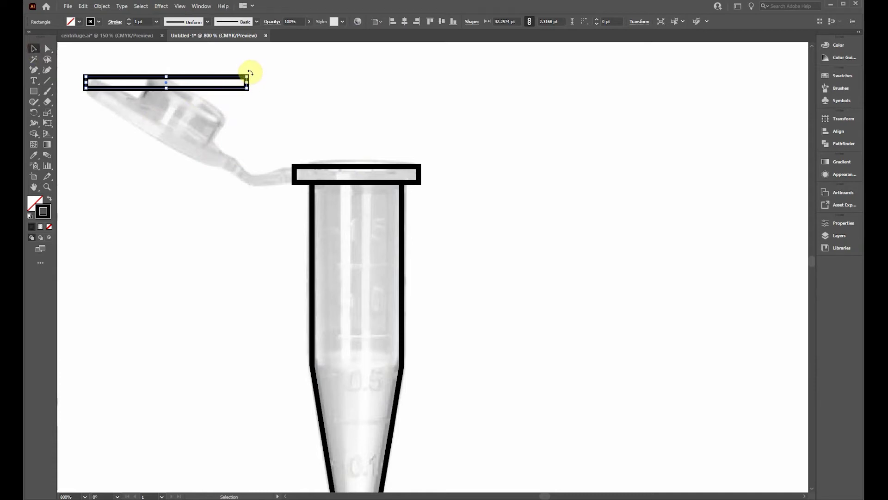
drag(250, 72, 245, 127)
drag(185, 89, 179, 135)
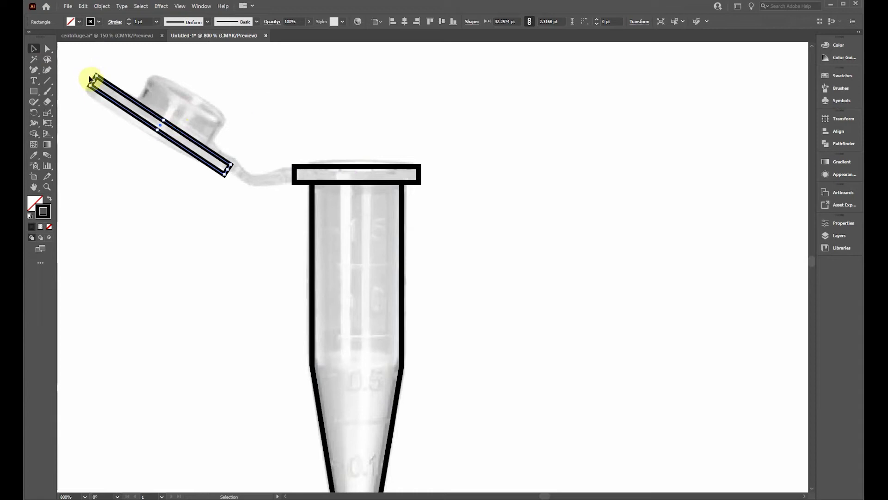
drag(91, 75, 89, 82)
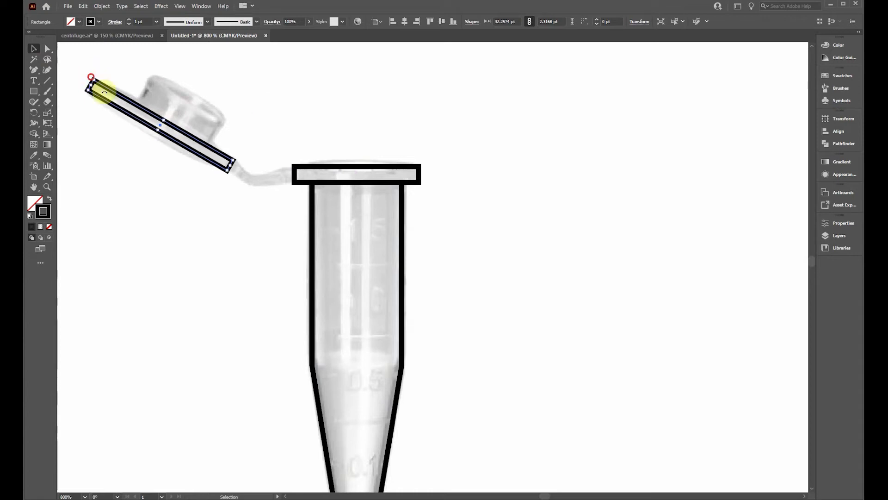
click(228, 224)
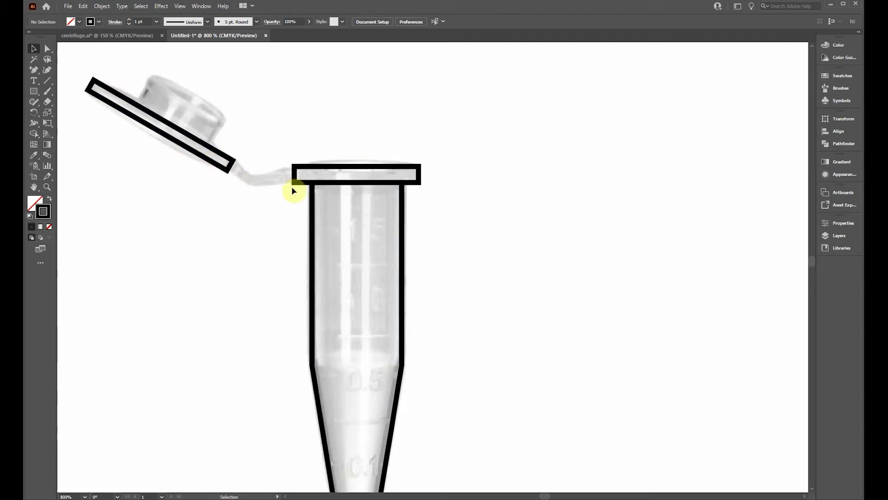
- Duplicate the slanted lid rectangle and resize the copy to about 23 × 6.2 pt over the lid's raised plug
click(153, 117)
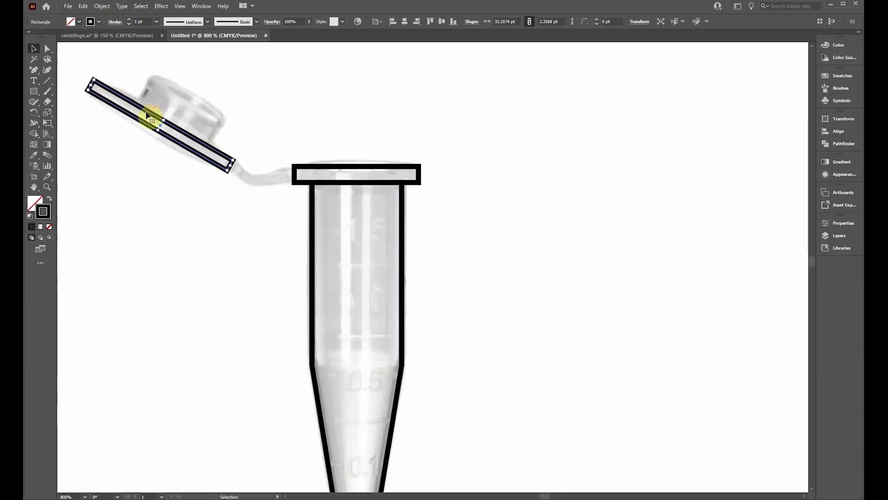
drag(147, 115, 168, 89)
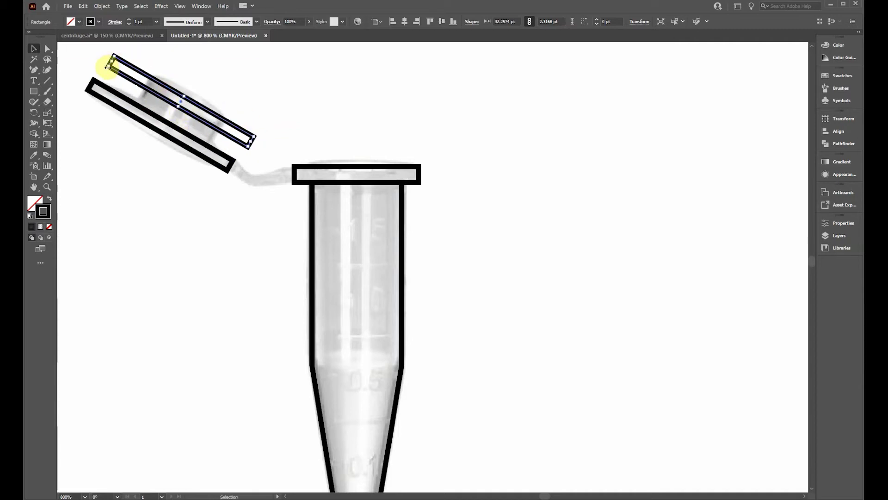
drag(107, 66, 137, 107)
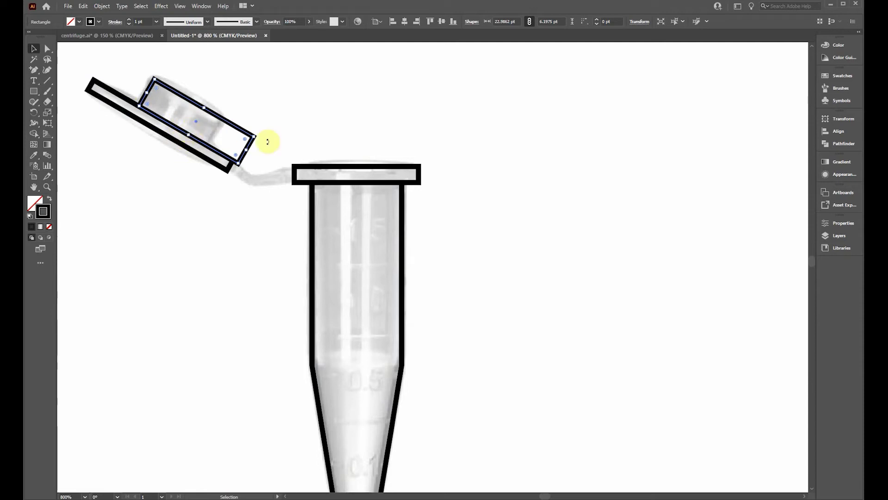
- Check the Scale Strokes & Effects option in the Scale settings for the plug rectangle
key(s)
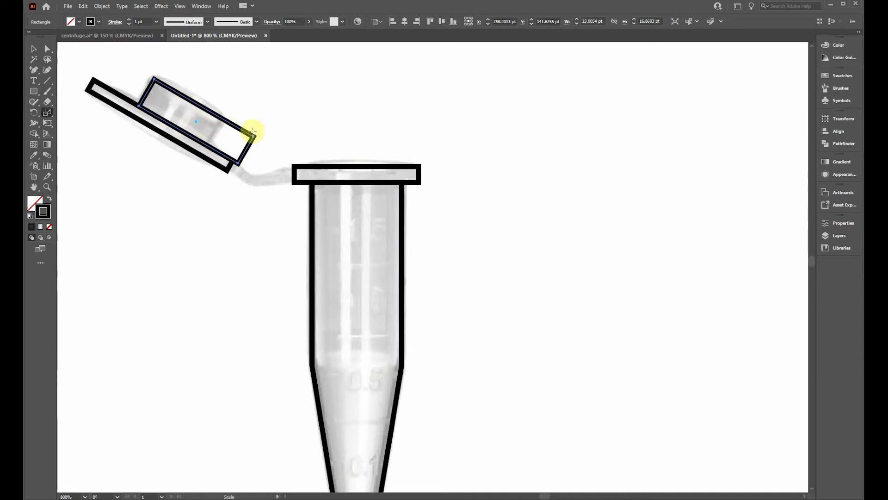
key(Return)
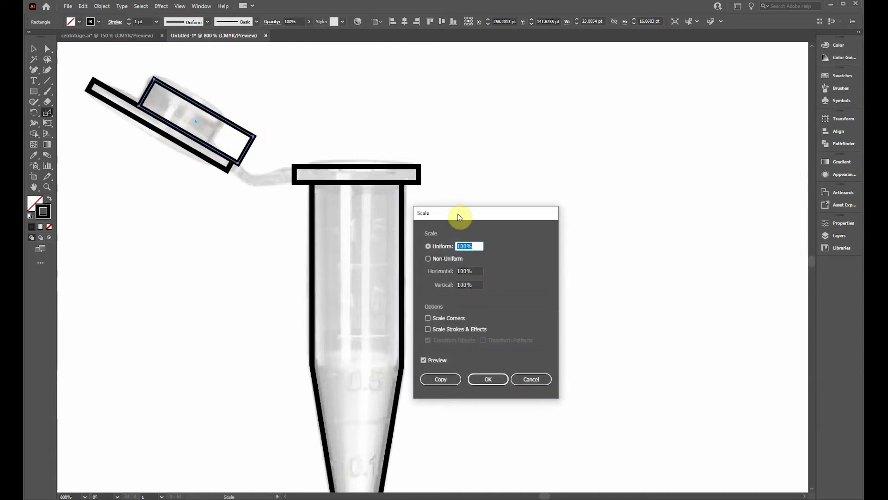
drag(448, 214, 420, 185)
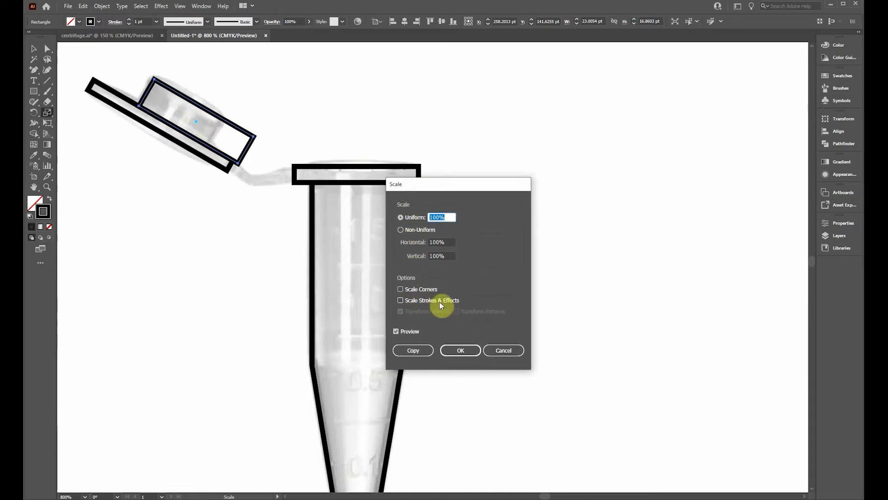
click(468, 356)
click(463, 350)
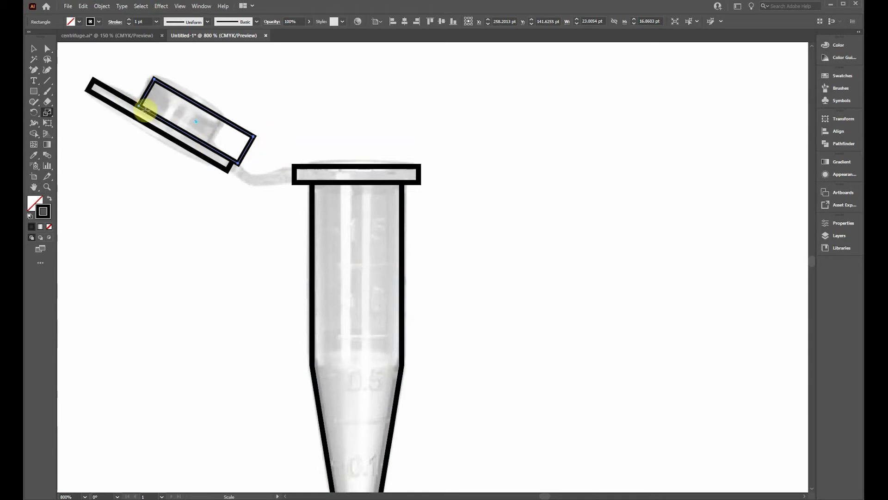
- Shorten the slanted plug rectangle so its end matches the lid's raised plug in the photo
click(36, 49)
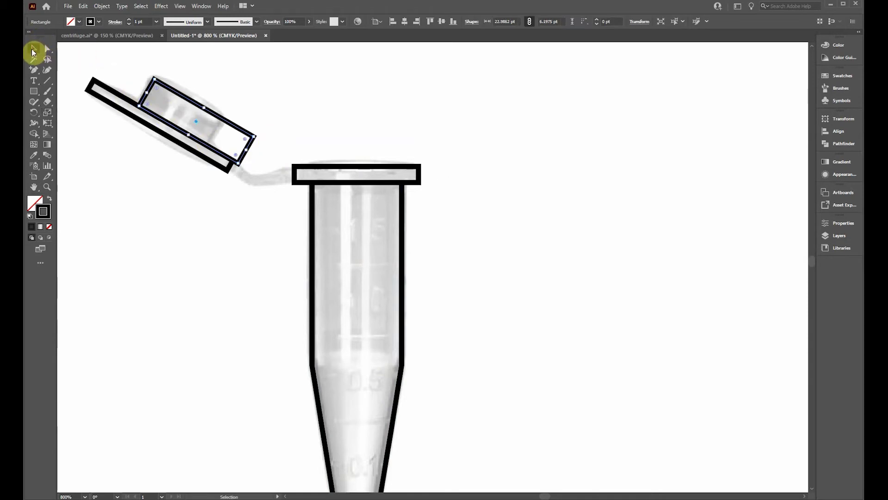
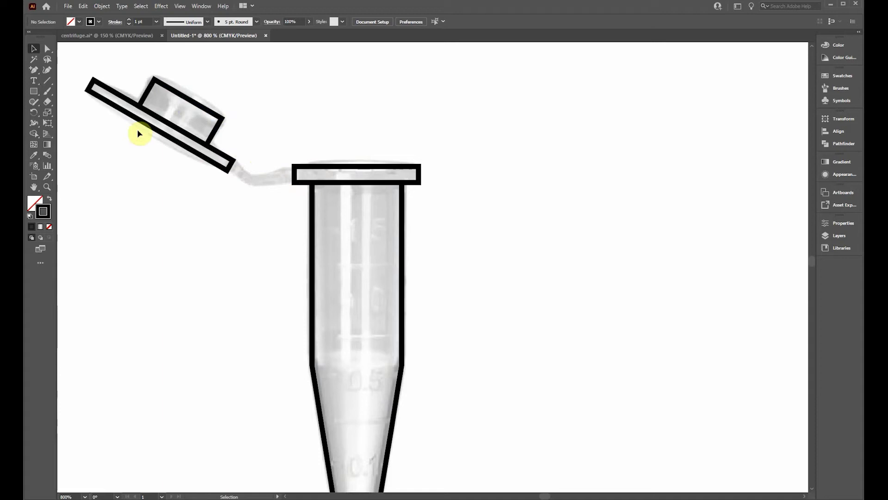
- Draw a curved hinge path about 12.8 × 3.4 pt with the Pen tool, from the lid flange's lower end to the tube's rim
click(33, 70)
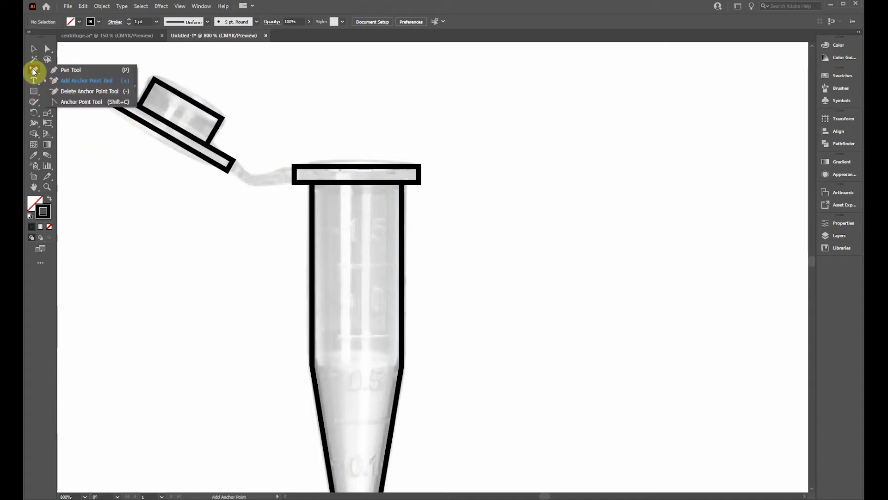
click(65, 69)
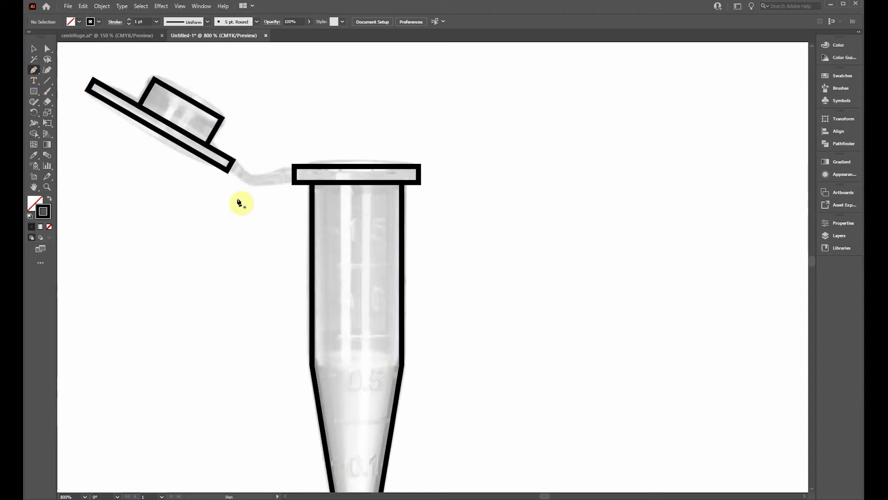
click(232, 165)
drag(232, 167, 246, 183)
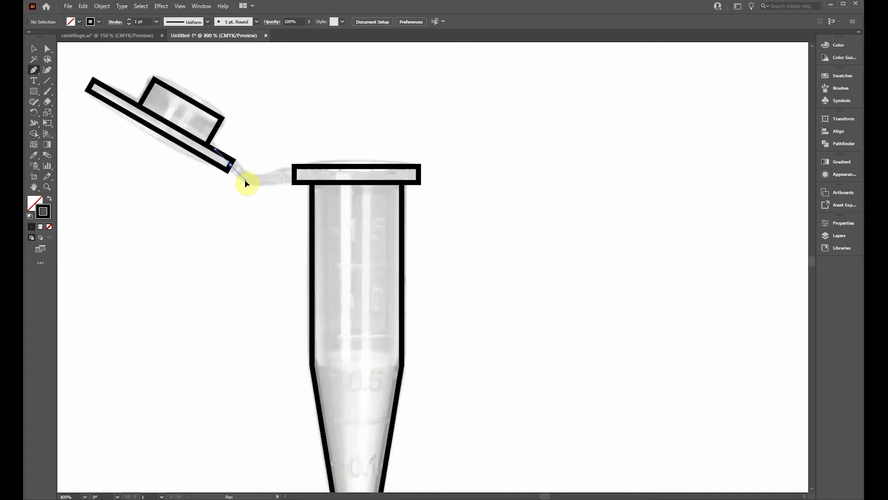
drag(246, 183, 247, 184)
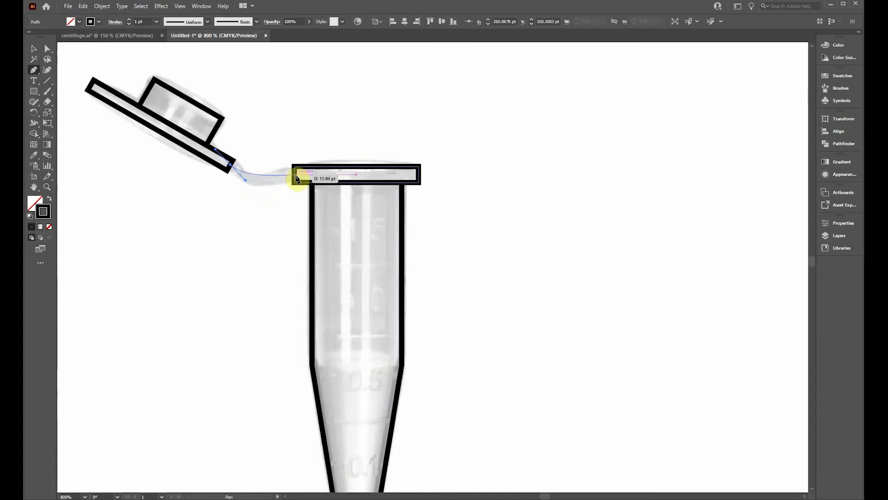
drag(295, 175, 320, 160)
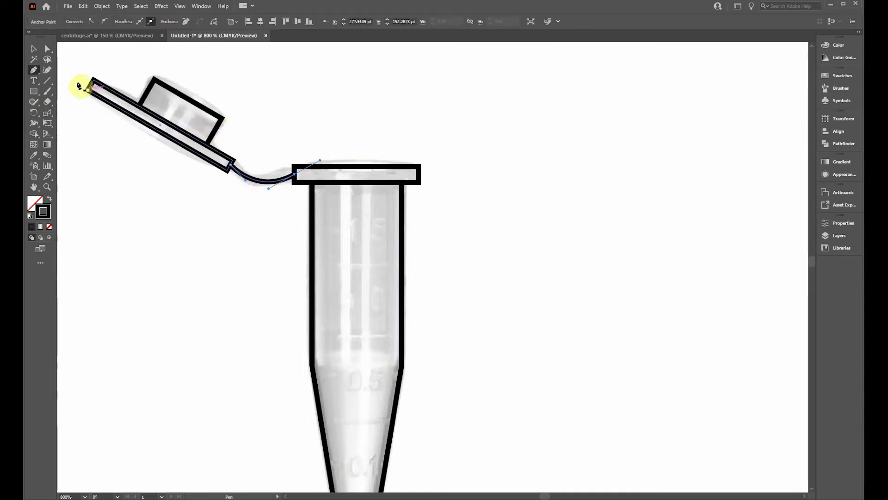
click(33, 50)
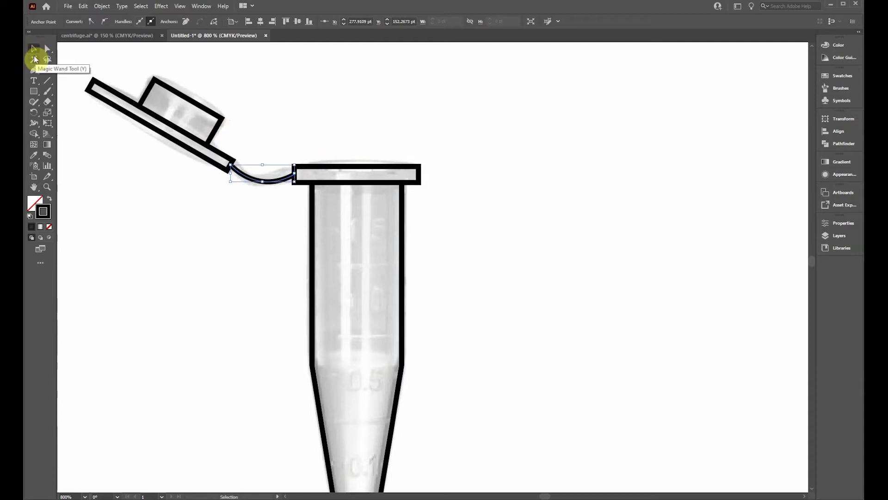
click(119, 198)
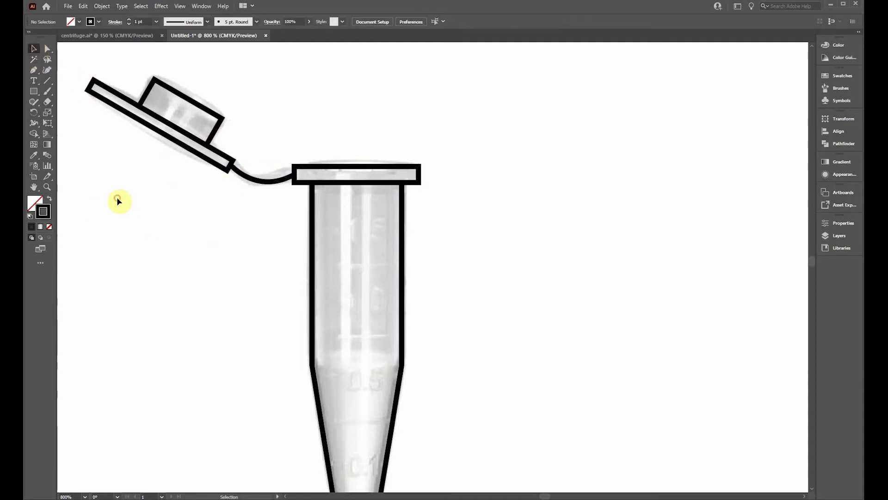
- Set the curved hinge path's stroke weight to 2 pt
click(272, 183)
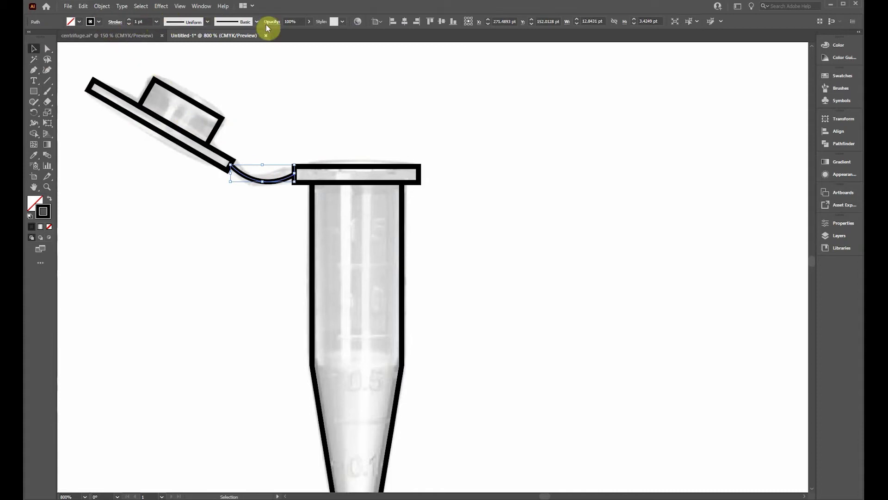
click(129, 20)
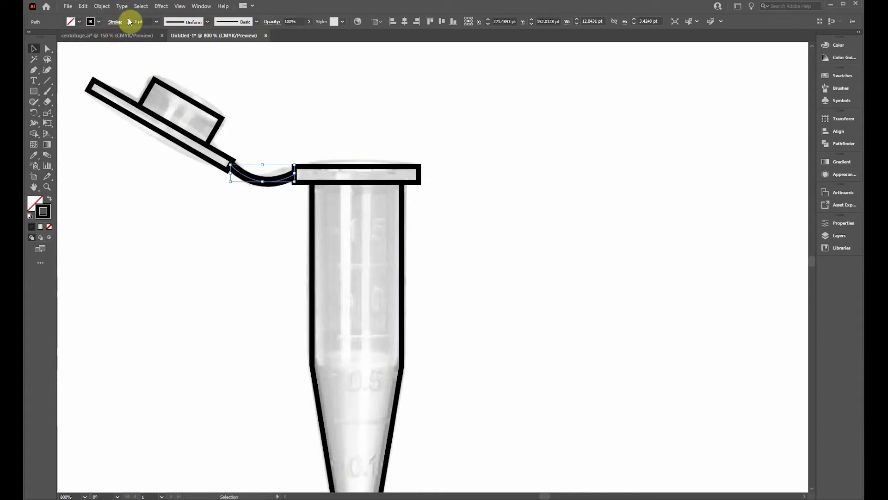
click(235, 319)
- Hide the locked reference image in Layer 1 so only the traced outlines show
scroll(240, 282, down, 3)
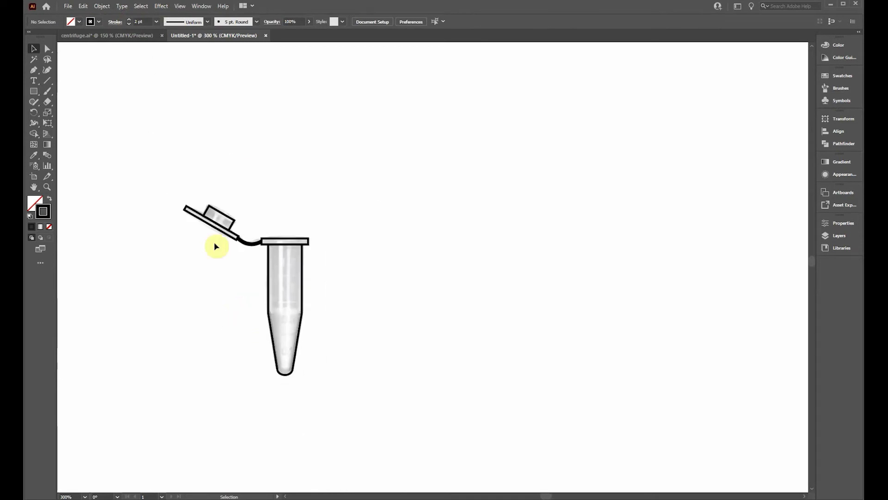
scroll(190, 303, down, 2)
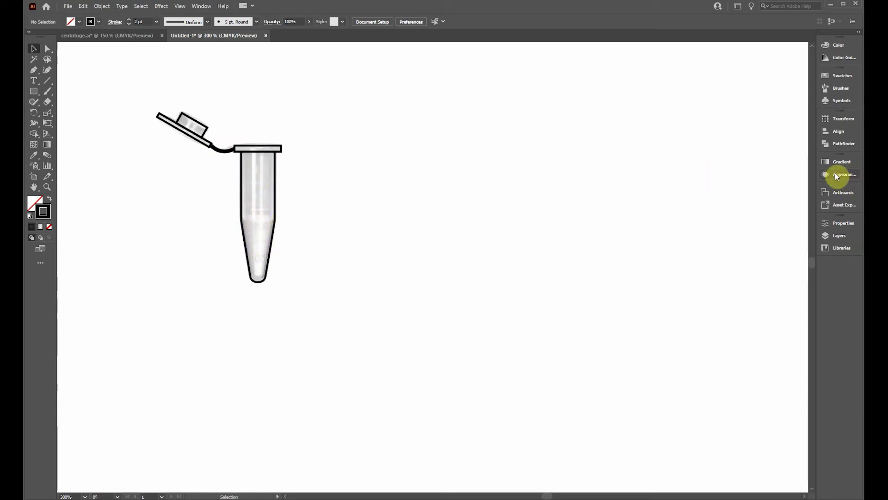
click(836, 235)
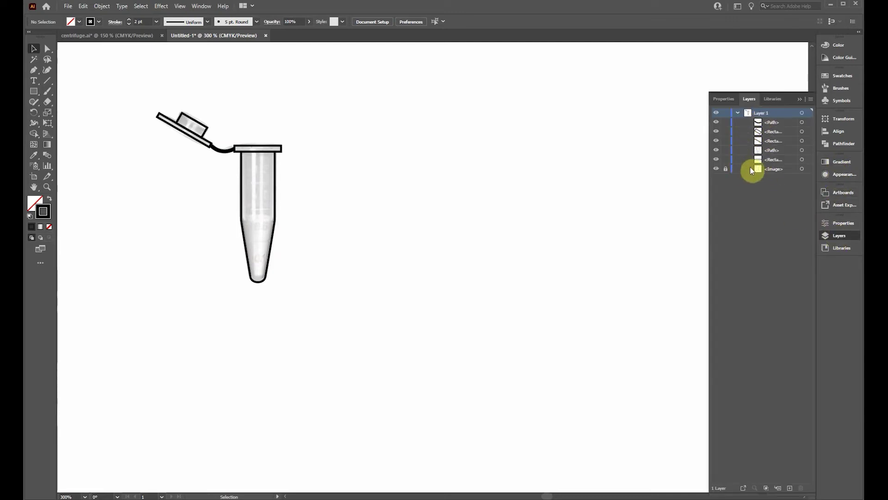
click(725, 169)
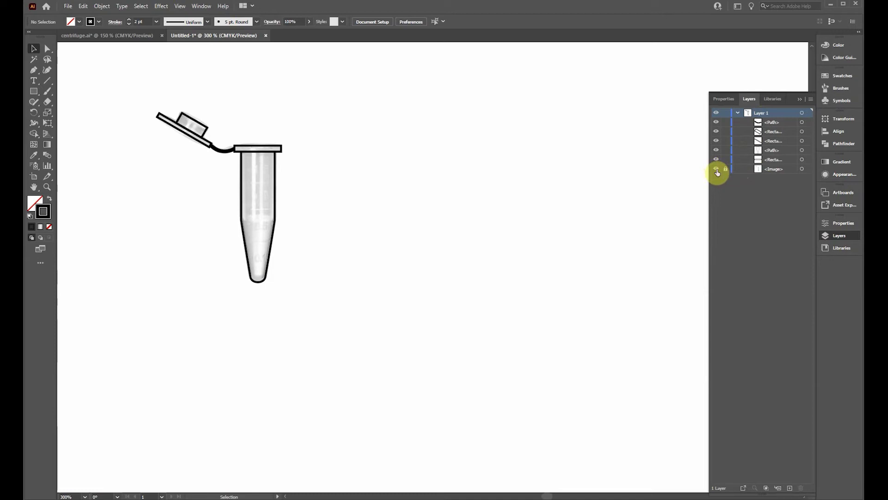
click(717, 169)
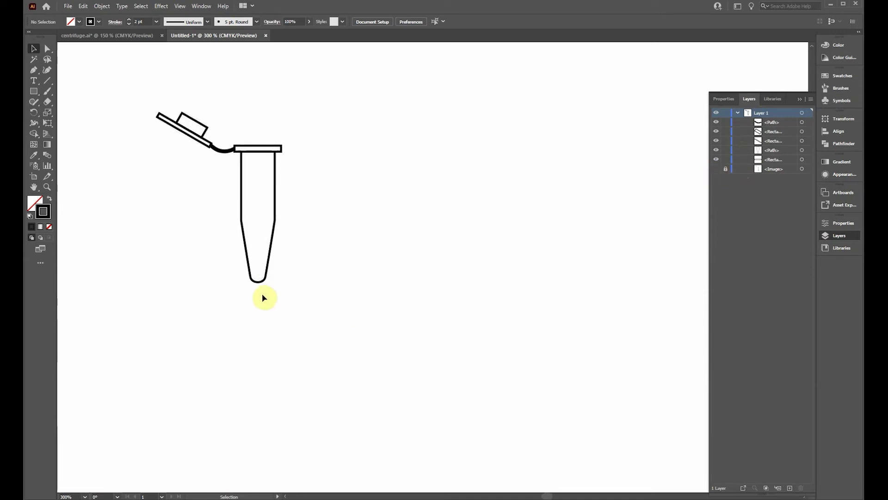
click(800, 101)
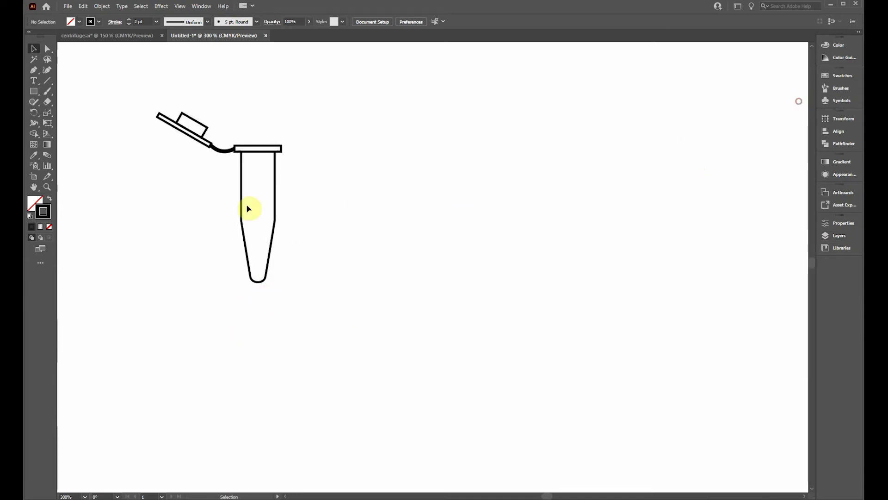
- Duplicate the tube body outline and place the copy beside the original, below the open lid
click(242, 237)
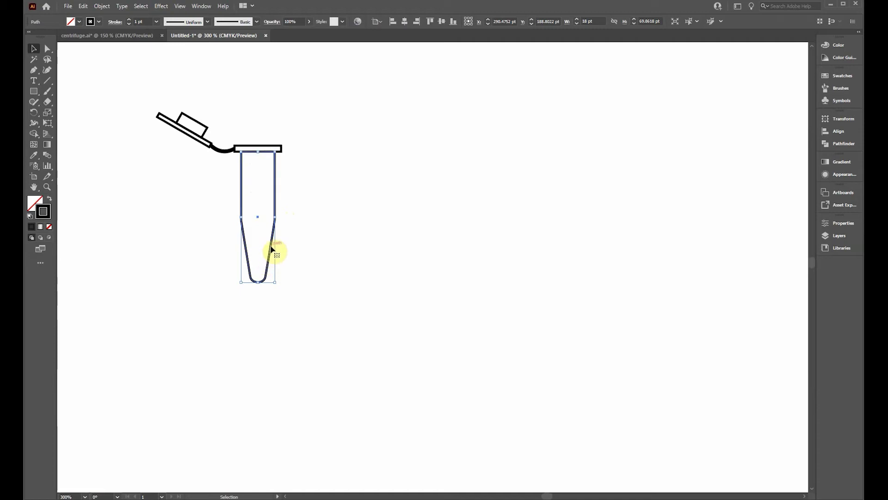
drag(272, 248, 190, 276)
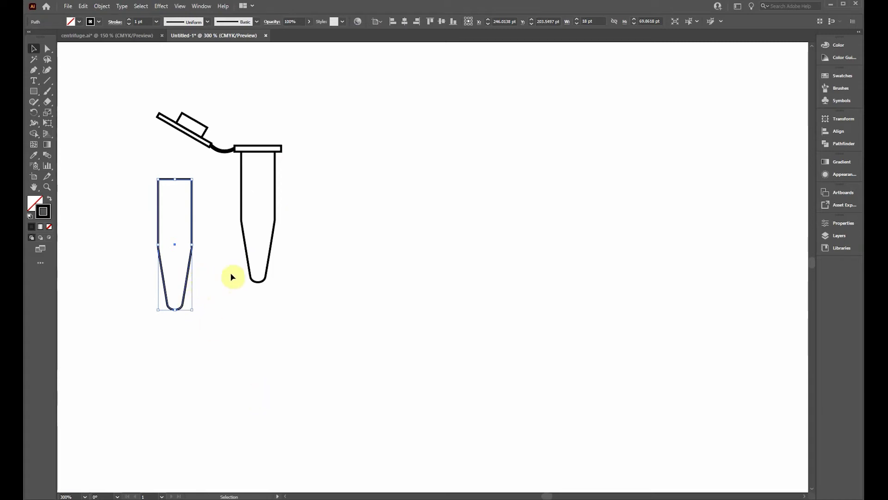
key(ctrl+z)
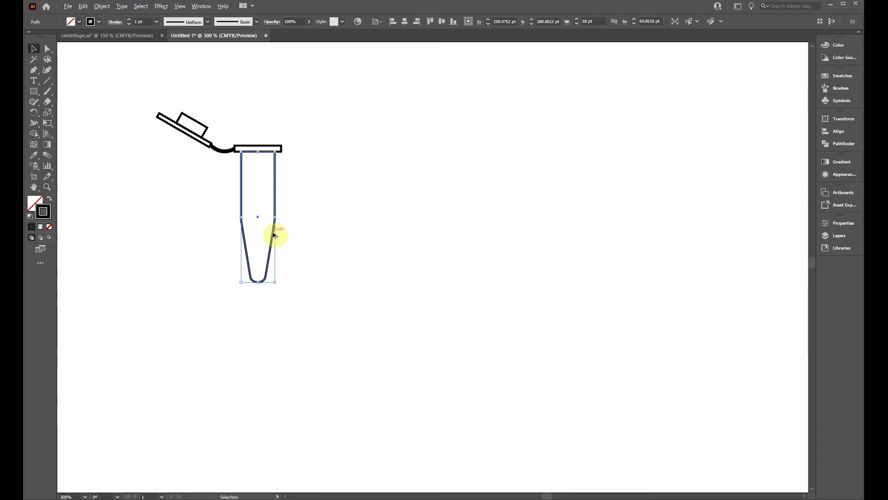
drag(274, 235, 194, 256)
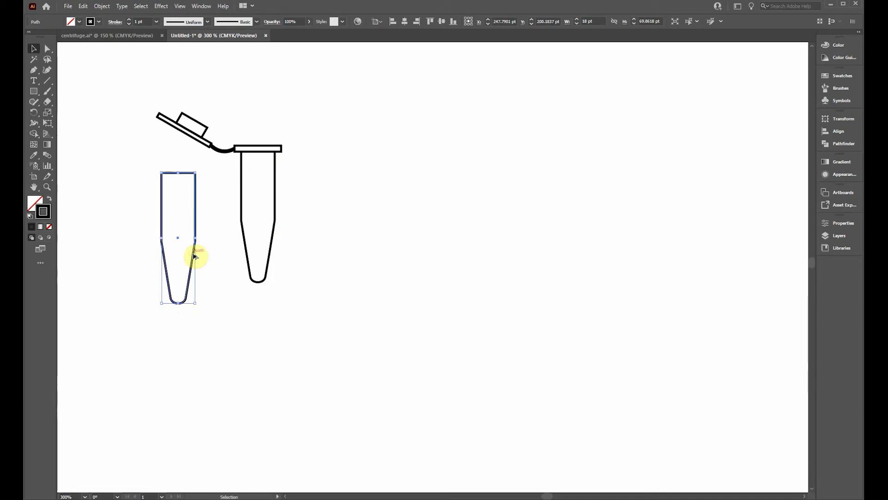
click(228, 302)
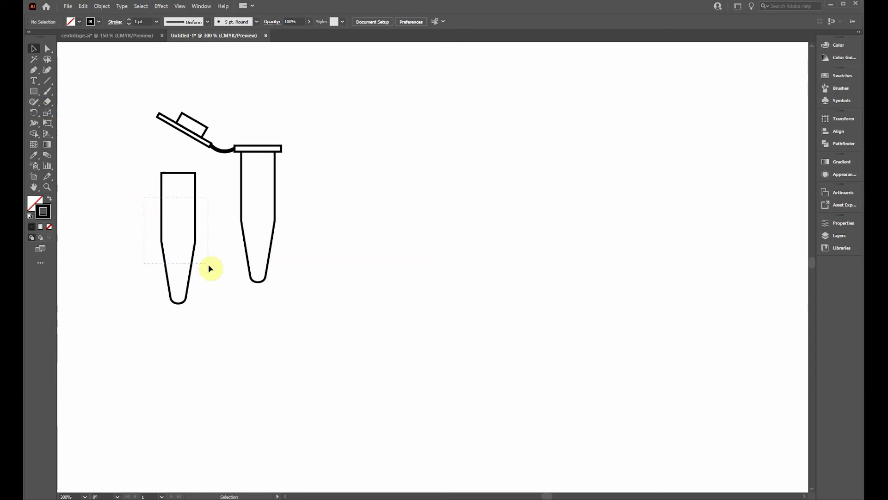
- Configure the Eraser tool for the tube body copy as a flat horizontal line with 0° angle, 0% roundness and 128 pt size
click(193, 250)
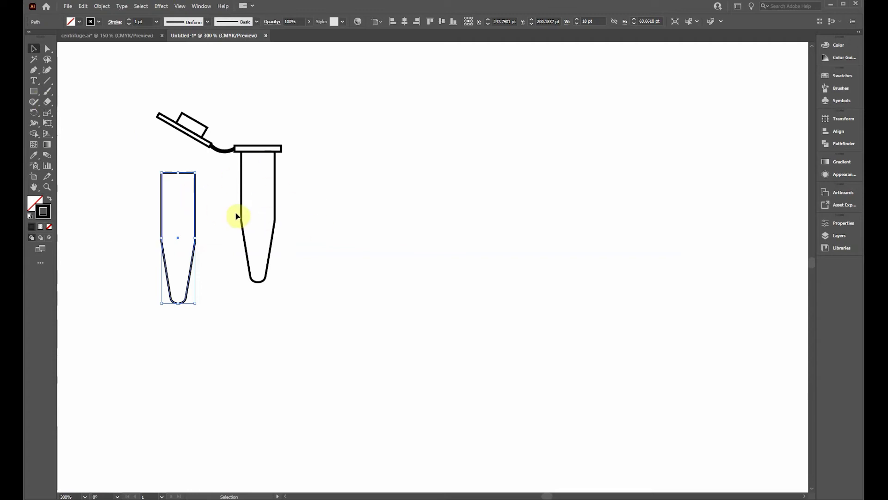
click(45, 103)
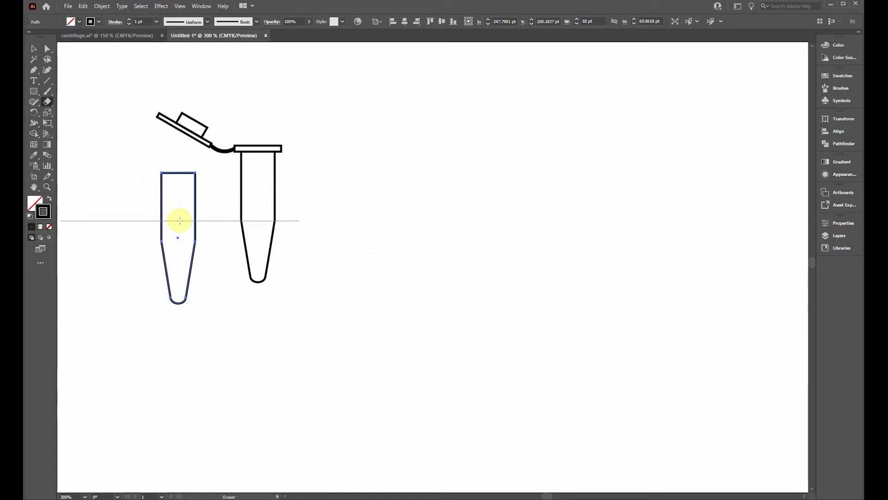
key(Return)
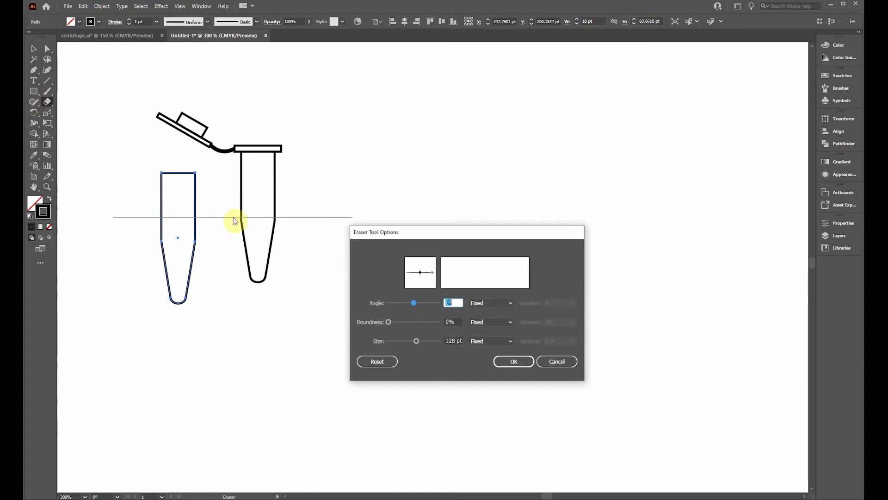
drag(390, 317, 465, 332)
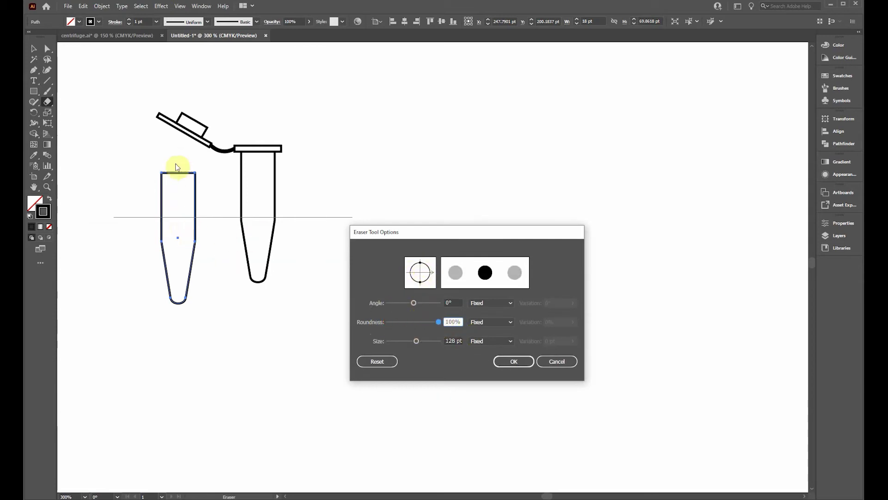
mouse_move(439, 321)
mouse_down()
mouse_move(294, 317)
mouse_move(443, 321)
mouse_move(363, 318)
mouse_up()
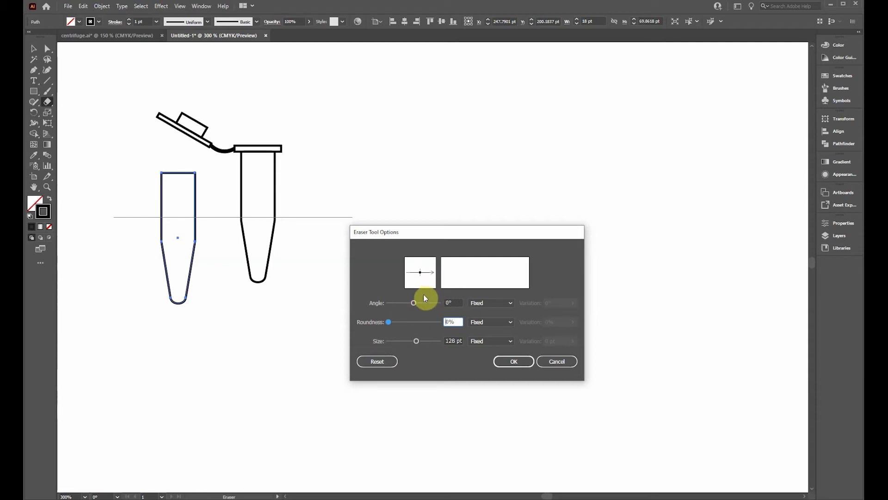
click(509, 360)
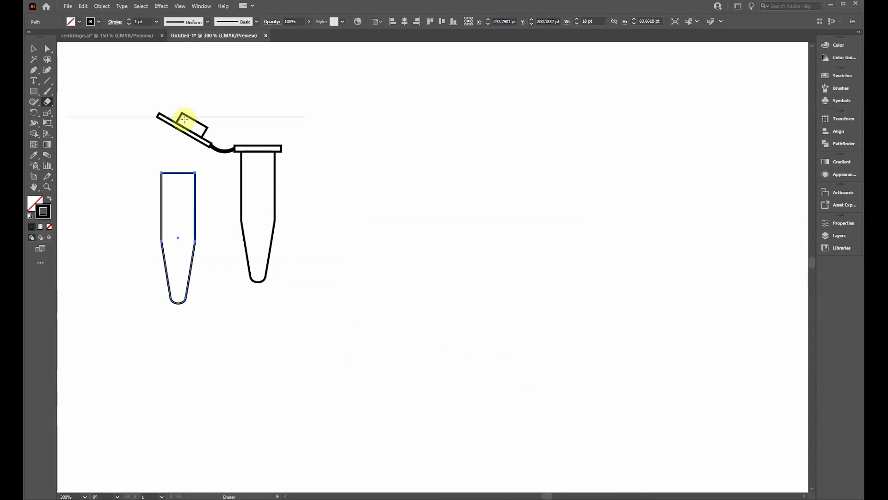
- Erase the upper part of the tube body copy, keeping a flat-topped tip about 14.8 × 23.2 pt, and shift it slightly upward
drag(182, 156, 185, 253)
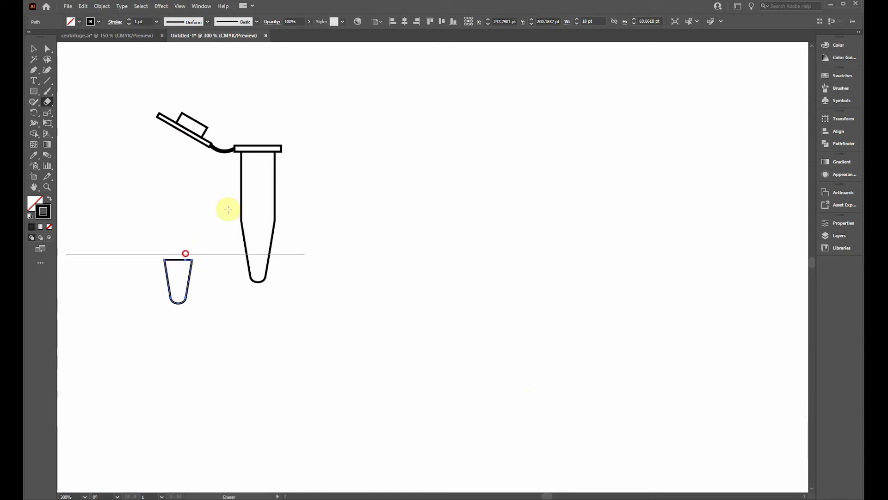
click(32, 48)
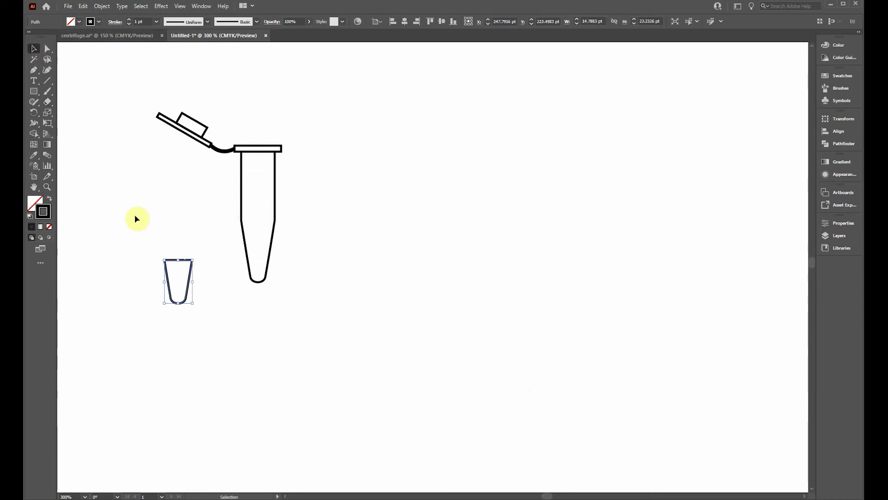
drag(187, 300, 258, 280)
key(ctrl+z)
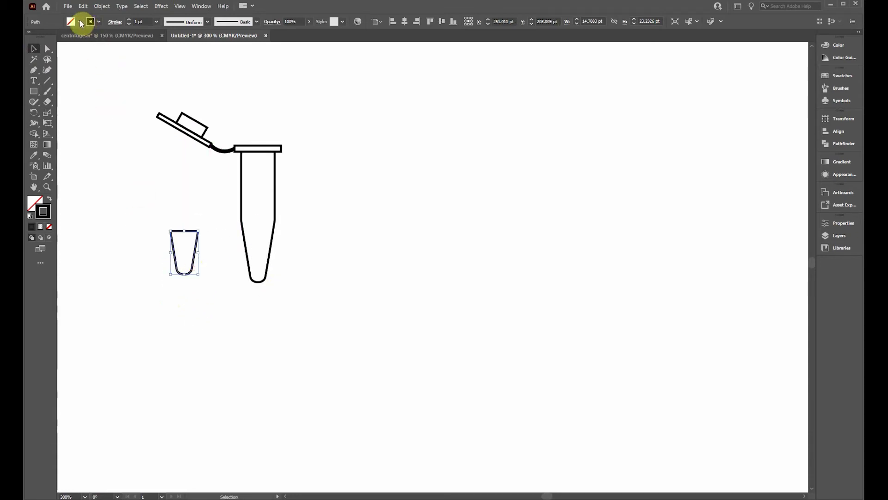
- Fill the tube tip copy with cyan blue and remove its stroke
click(81, 23)
click(28, 36)
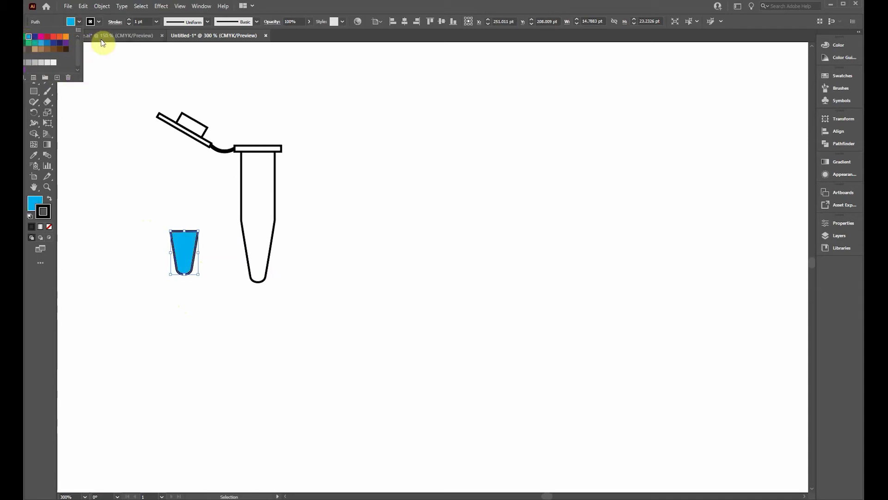
click(99, 22)
click(99, 22)
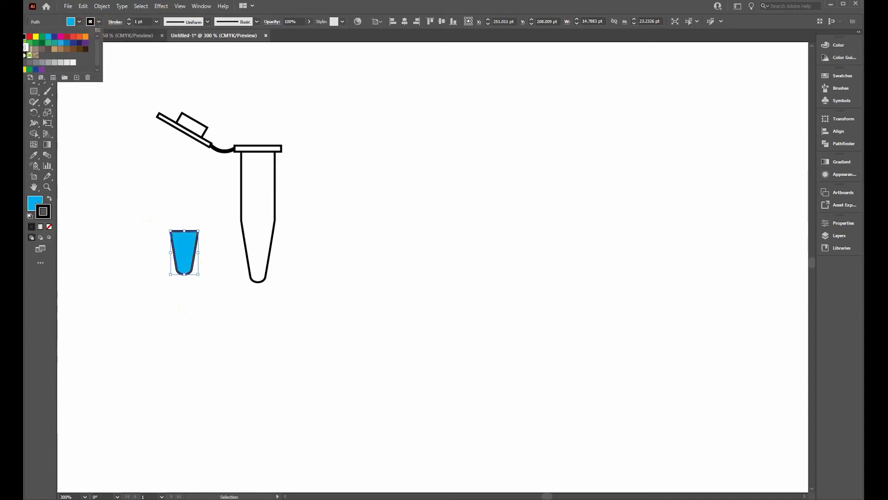
click(23, 36)
click(234, 248)
- Move the blue liquid shape into the tapered bottom of the original tube and check its fit against the outline
drag(198, 247, 260, 258)
click(246, 302)
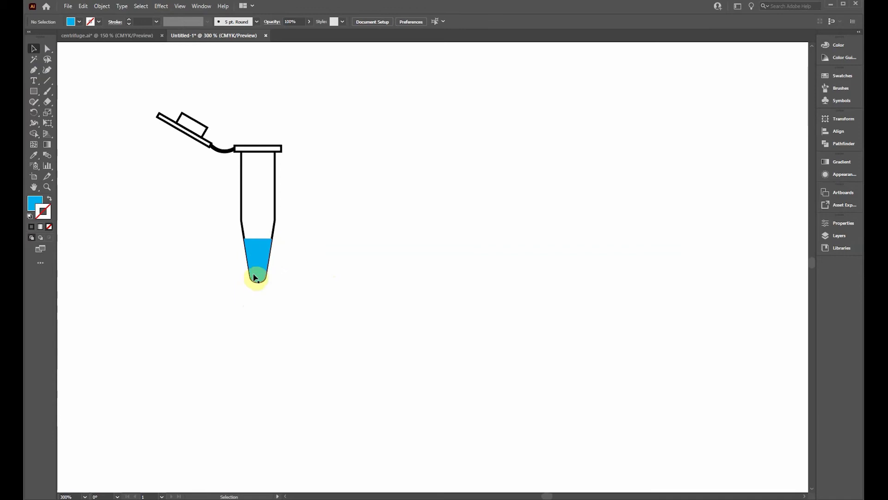
scroll(254, 274, up, 4)
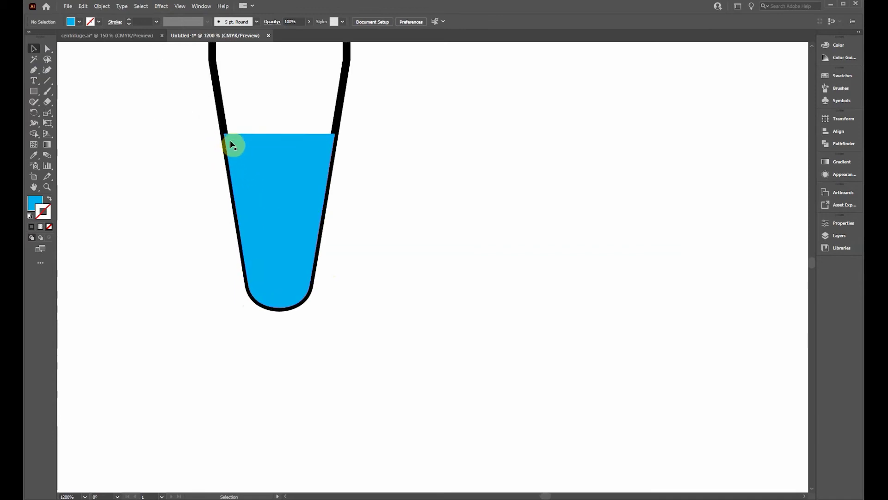
- Try sending the blue liquid shape to the back, behind the black tube outline
scroll(223, 183, up, 5)
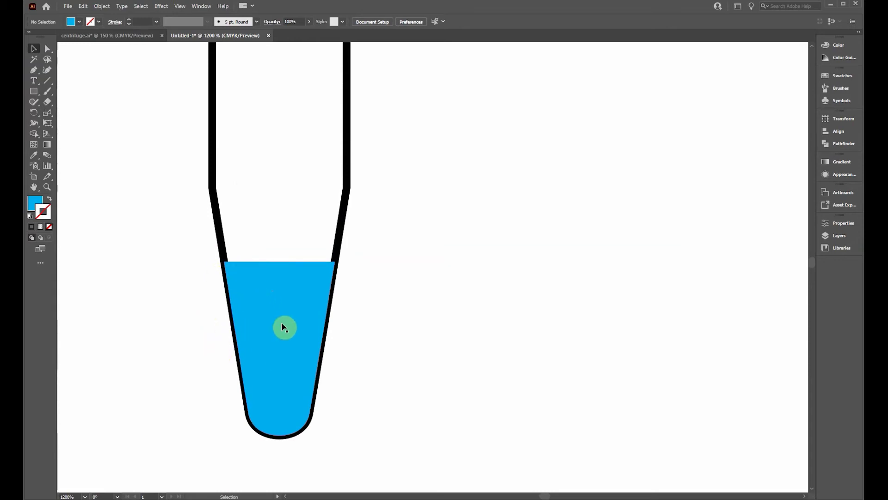
scroll(301, 296, up, 1)
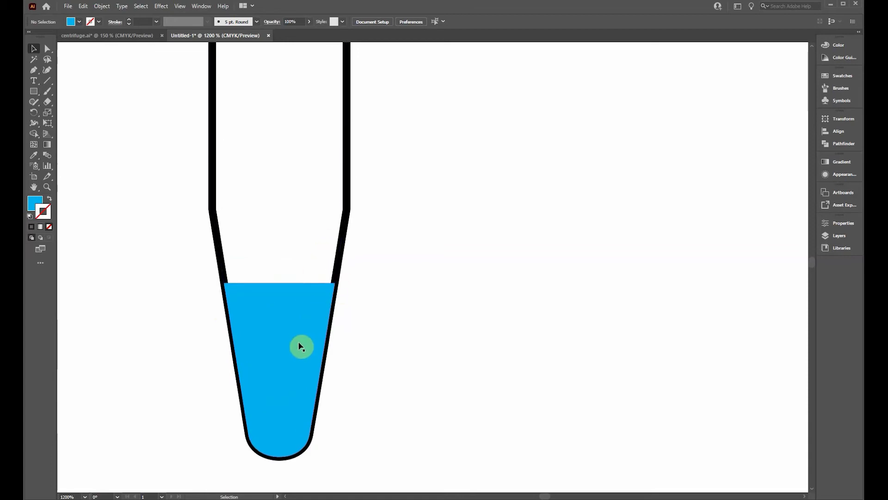
click(288, 324)
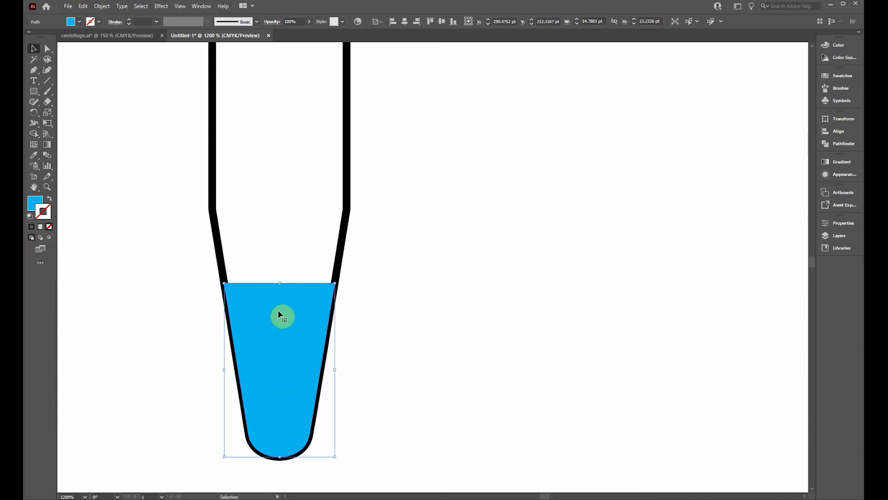
right_click(280, 314)
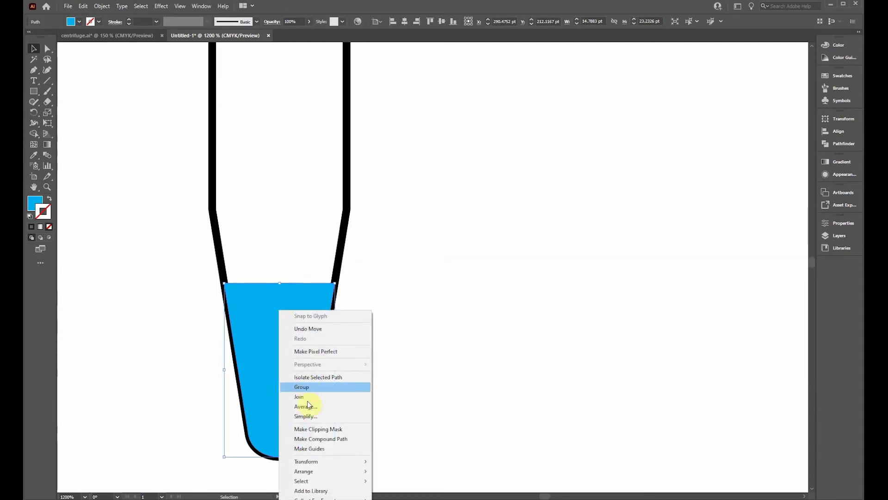
mouse_move(319, 474)
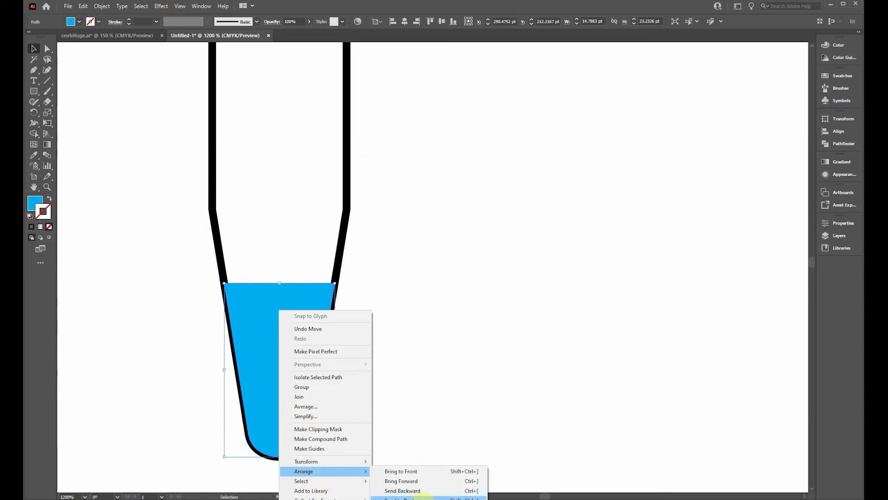
click(420, 498)
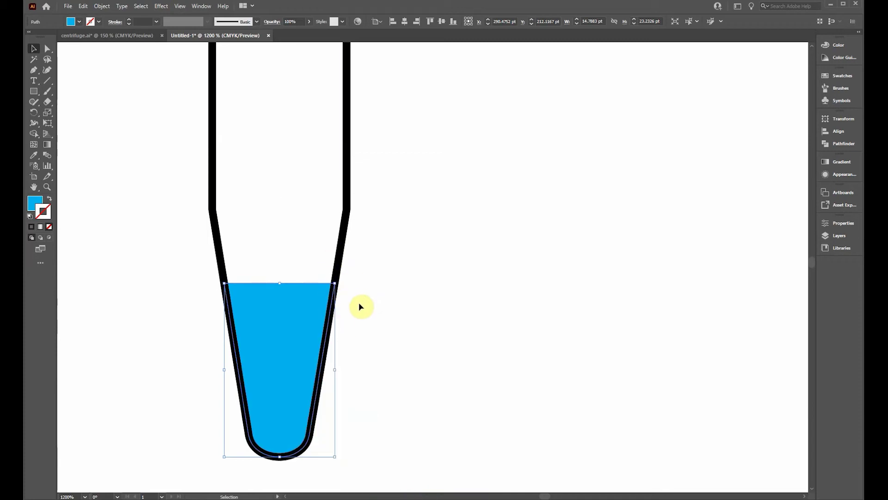
click(402, 313)
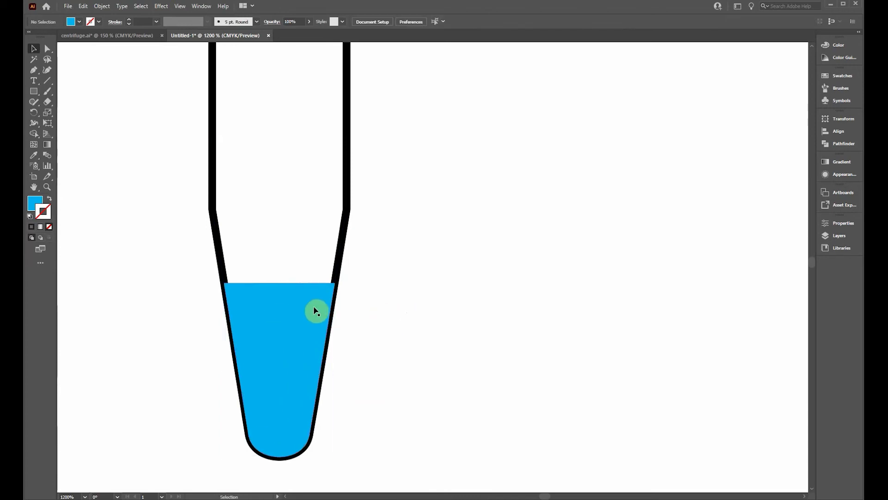
- Try the inside and outside stroke alignments on the tube body outline and restore center alignment
click(345, 239)
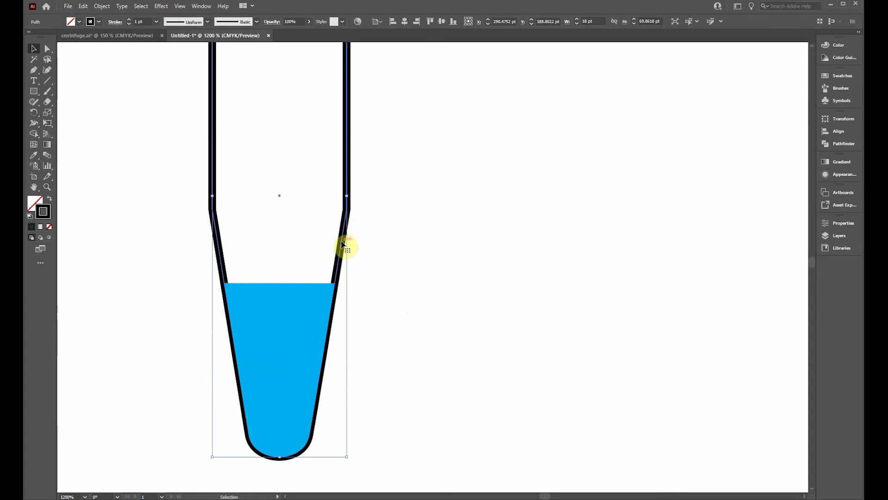
click(843, 176)
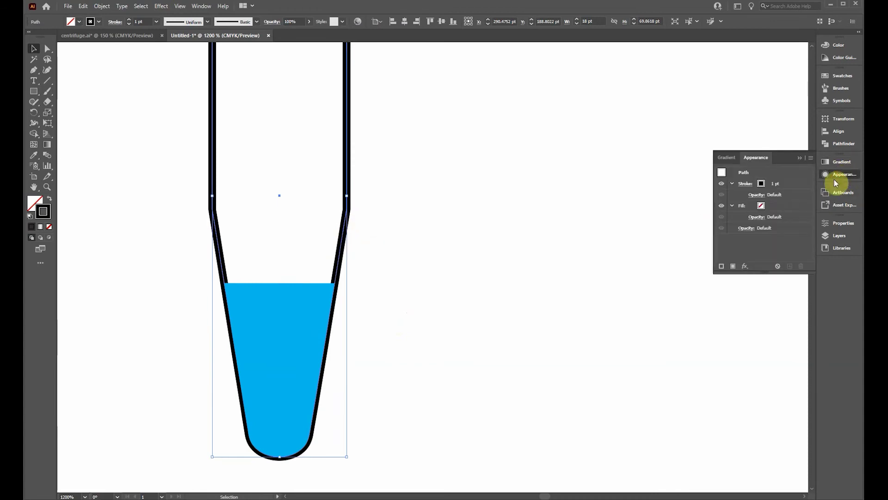
click(198, 7)
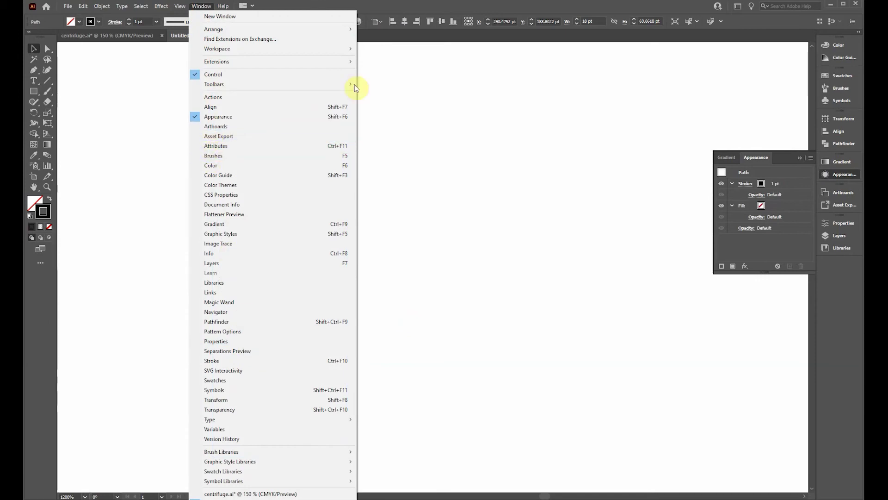
click(476, 10)
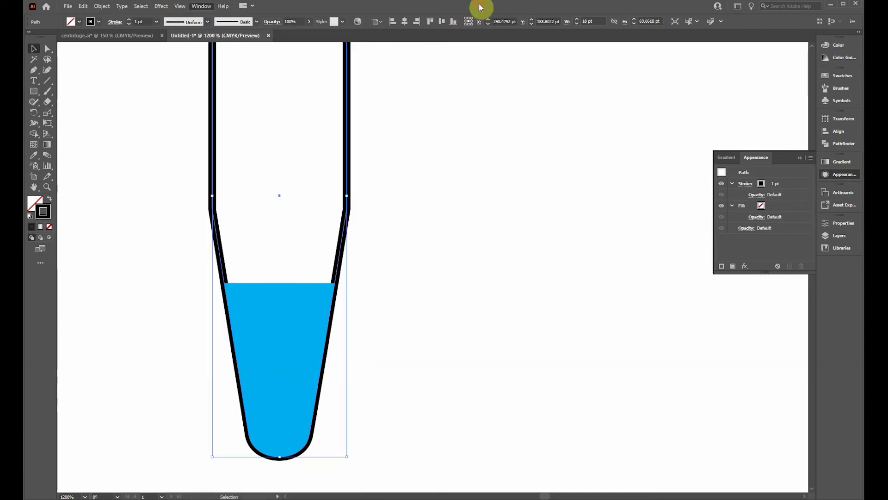
click(746, 183)
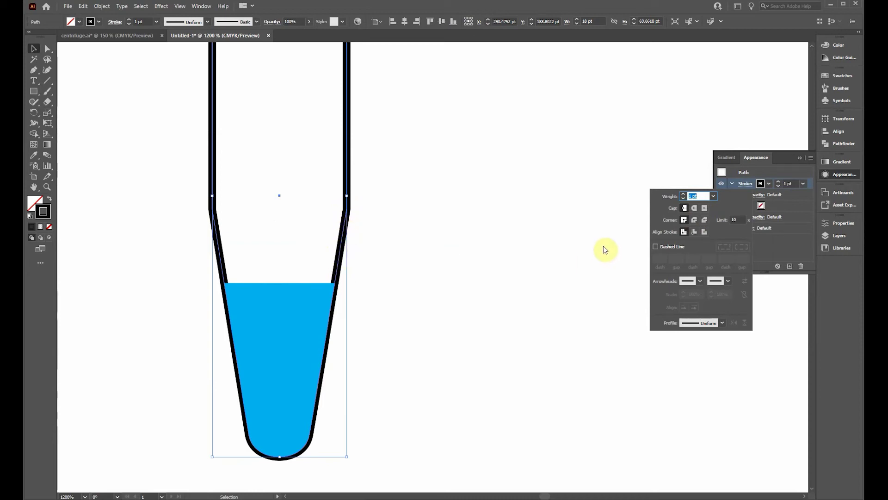
click(694, 232)
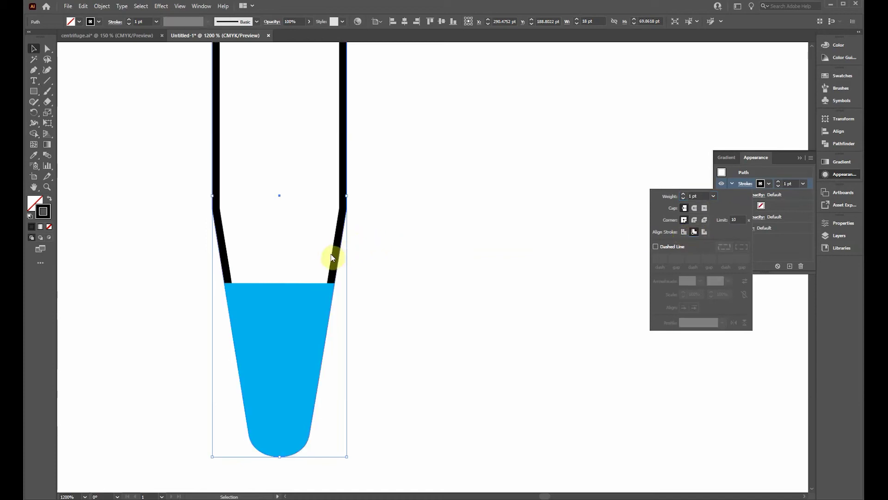
click(704, 231)
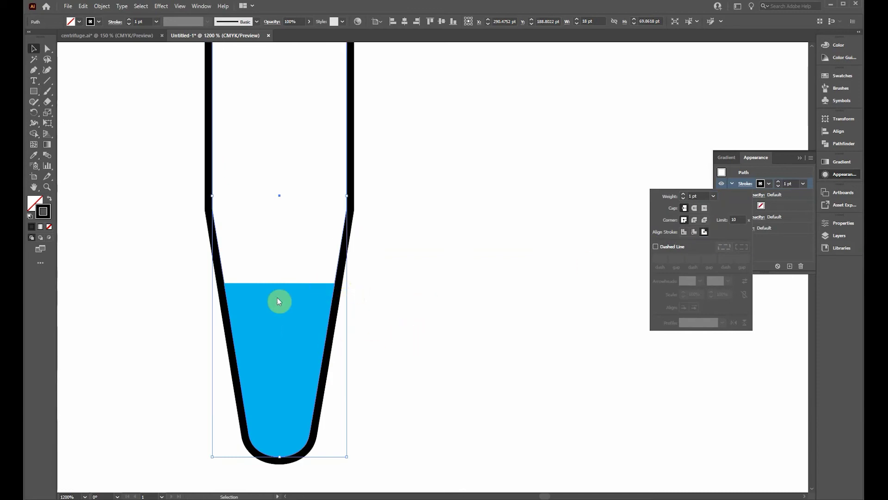
click(685, 232)
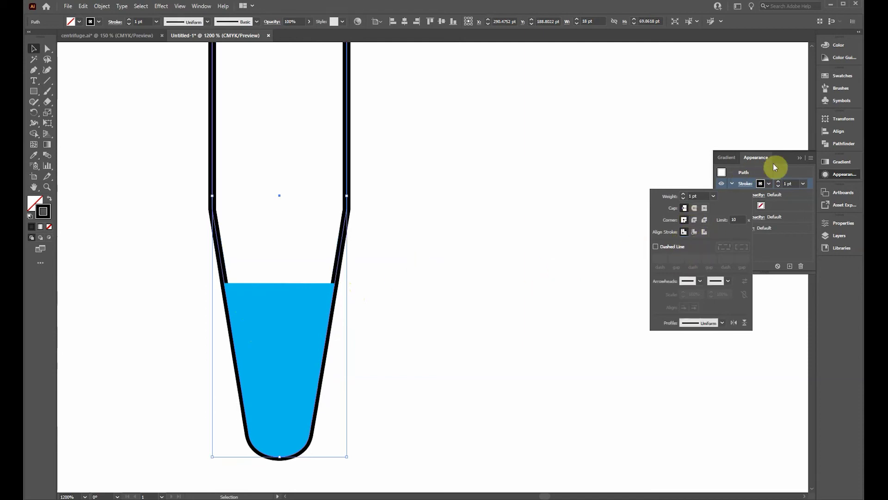
click(800, 159)
click(799, 166)
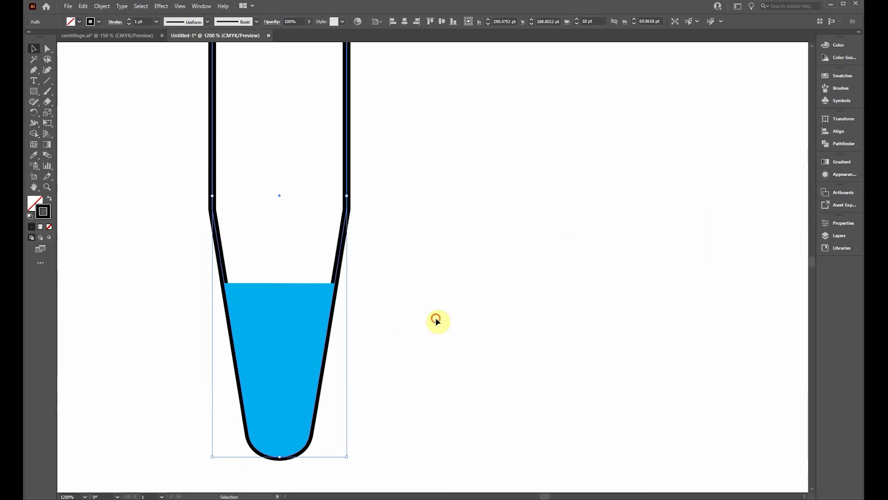
- Send the blue liquid shape to the back so the tube outline overlaps its edges
click(293, 313)
right_click(273, 331)
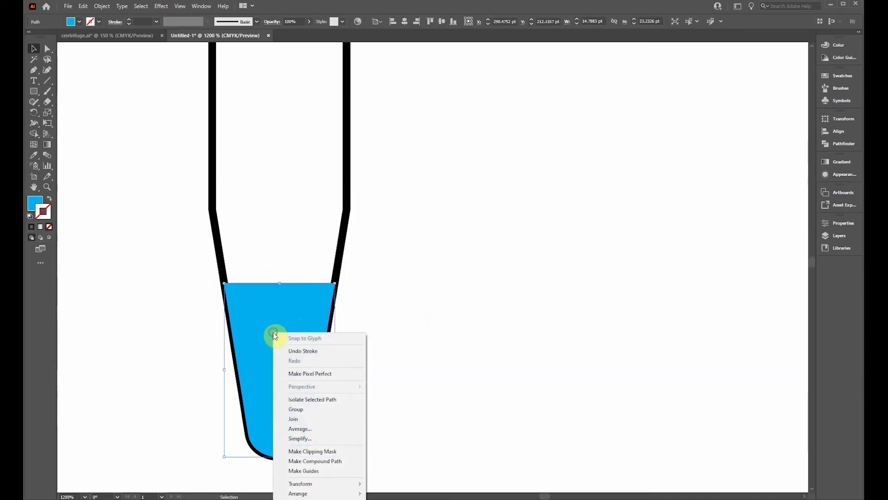
mouse_move(356, 493)
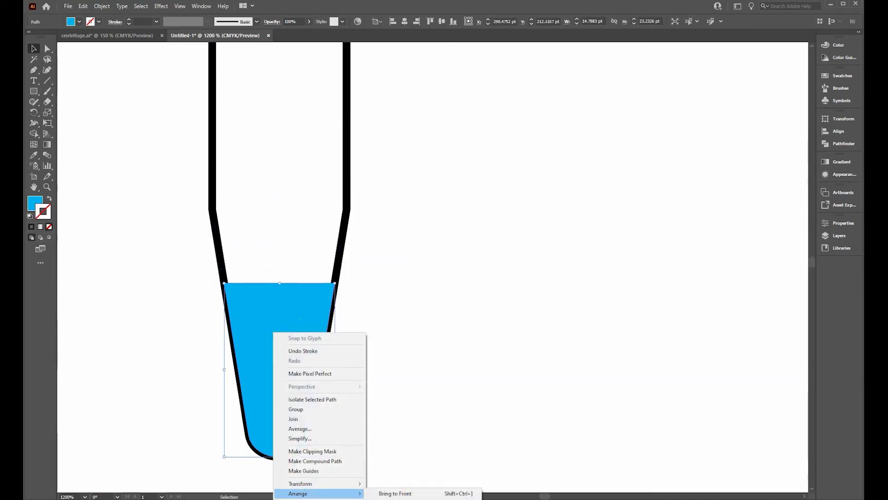
click(395, 493)
click(402, 333)
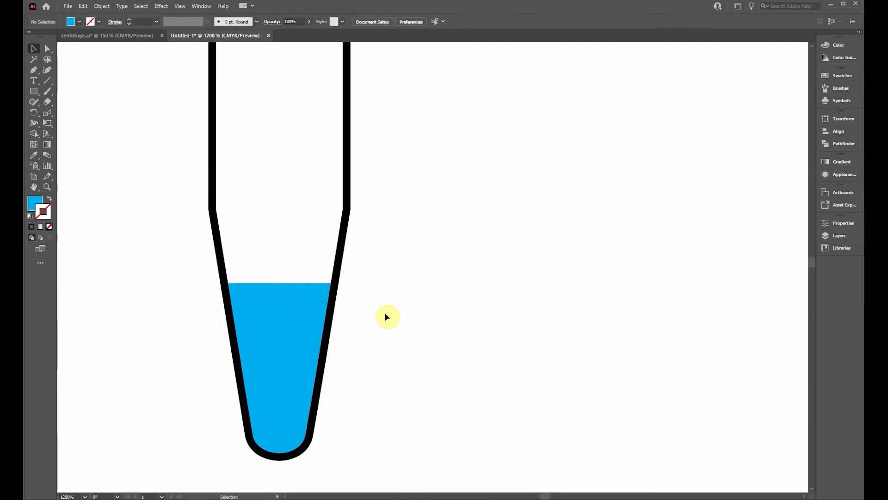
- Draw a circle about 1.78 pt wide beside the tube and fill it with dark green, without a stroke
scroll(387, 313, down, 2)
scroll(378, 309, down, 1)
drag(476, 301, 381, 300)
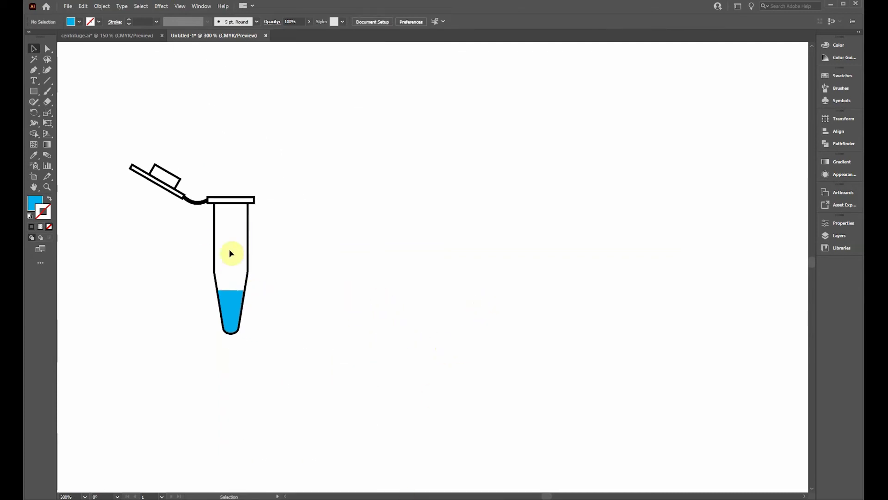
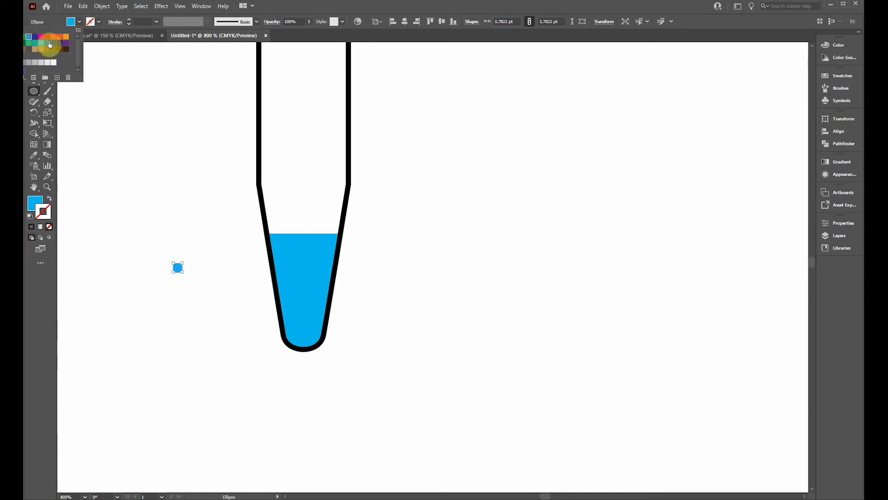
click(25, 45)
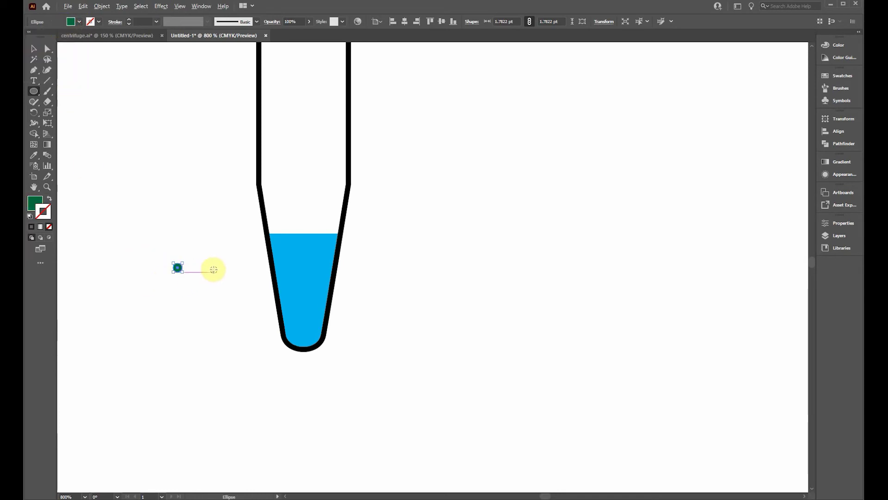
scroll(214, 269, up, 3)
click(89, 201)
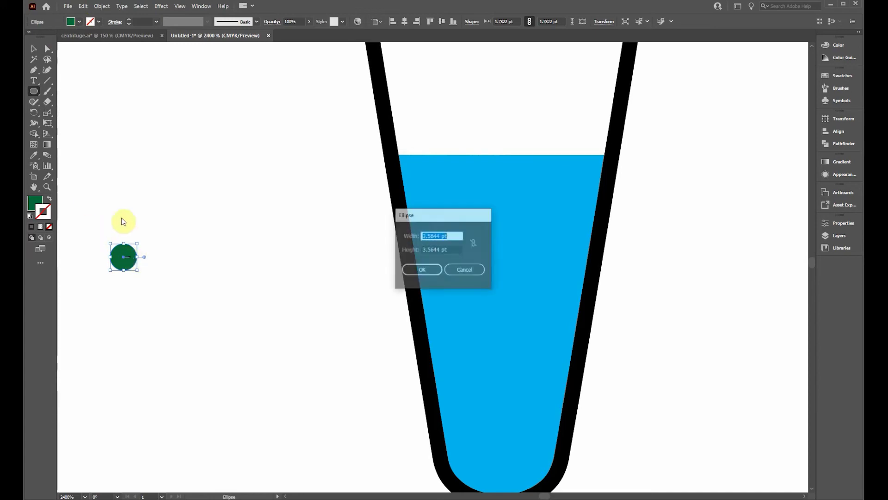
click(473, 269)
- Move the green circle into the blue liquid and duplicate it to scatter seven dots there
click(36, 50)
click(124, 263)
drag(132, 263, 495, 401)
drag(495, 402, 527, 435)
drag(528, 435, 467, 375)
scroll(336, 310, down, 4)
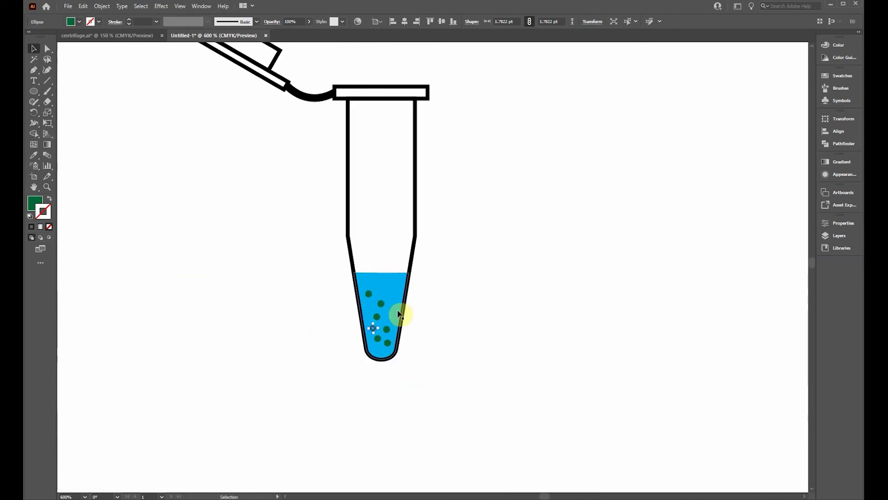
click(312, 337)
scroll(377, 335, down, 1)
scroll(386, 363, up, 1)
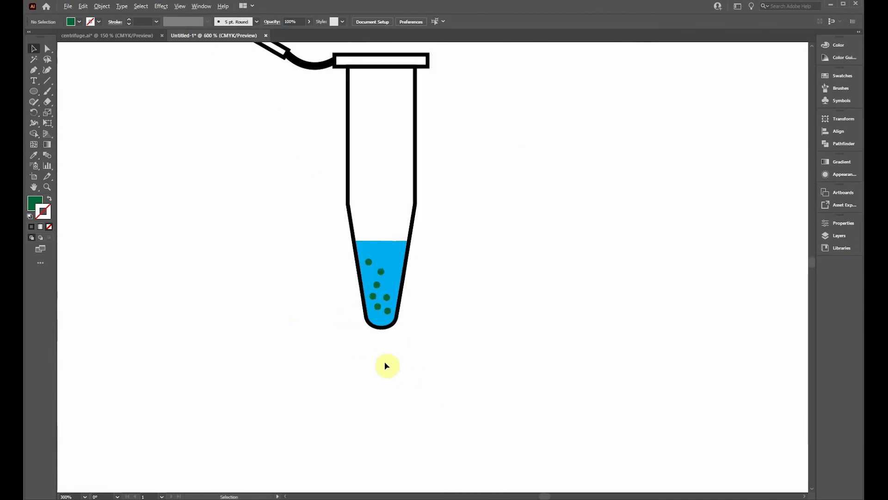
- Select only the green dots in the liquid, group them, and move the group out beside the tube
drag(400, 311, 315, 259)
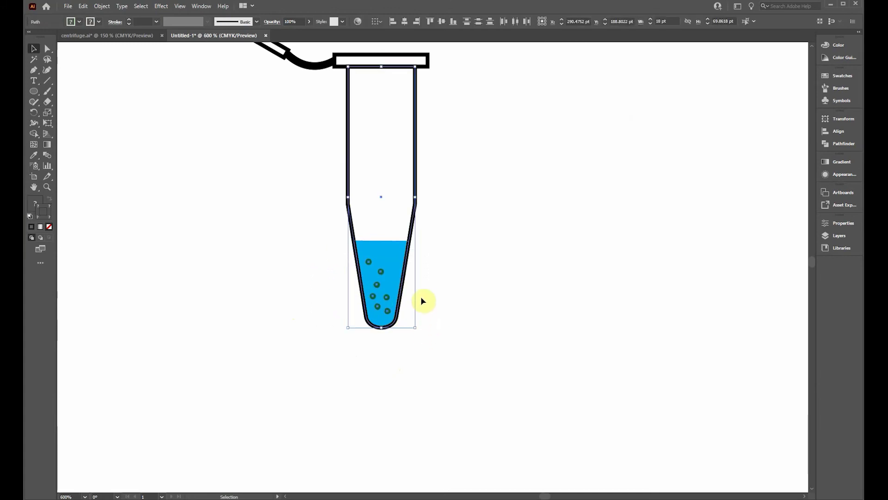
shift+click(383, 260)
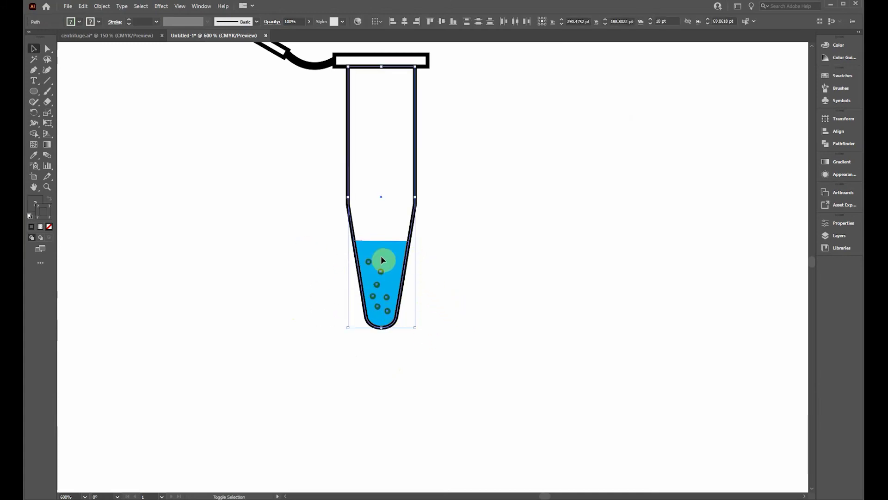
shift+click(414, 226)
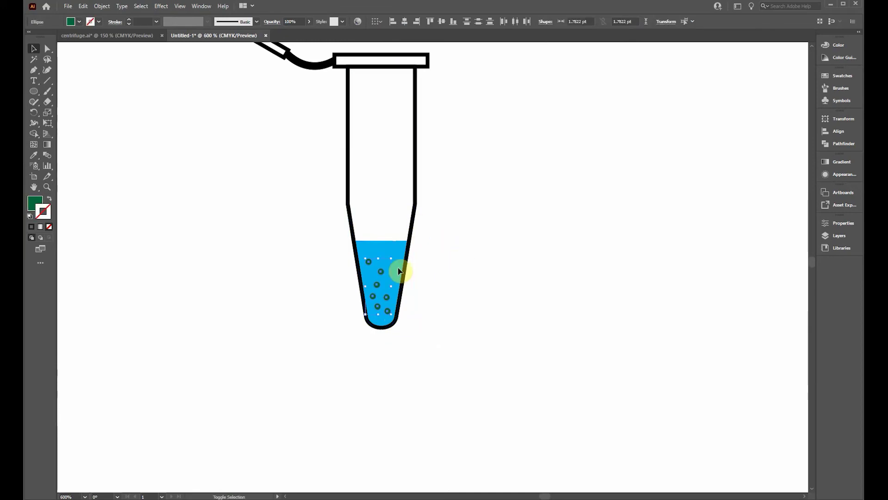
key(a)
key(v)
drag(375, 288, 259, 300)
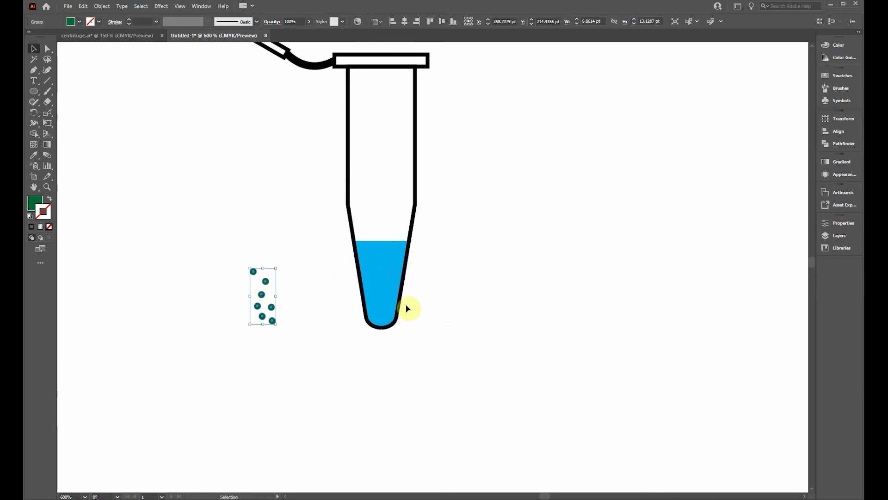
click(295, 218)
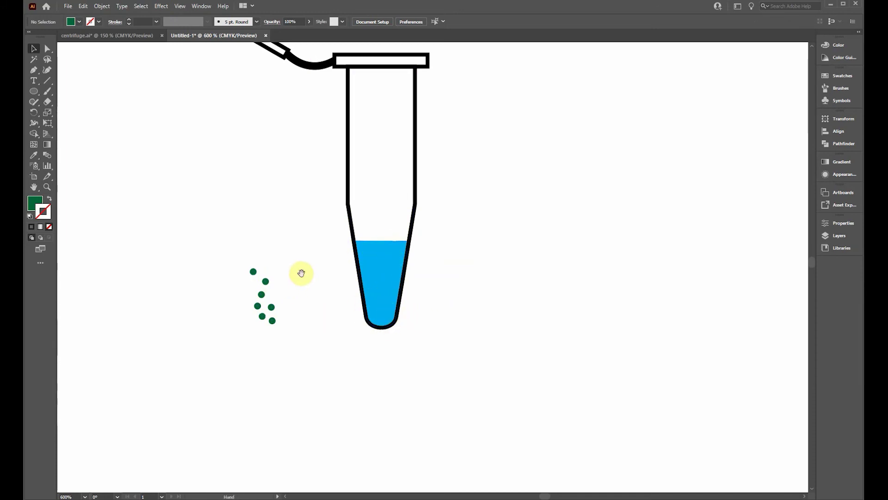
- Move the group of green dots back into the blue liquid in the tube tip
key(ctrl+minus)
key(ctrl+minus)
key(ctrl+minus)
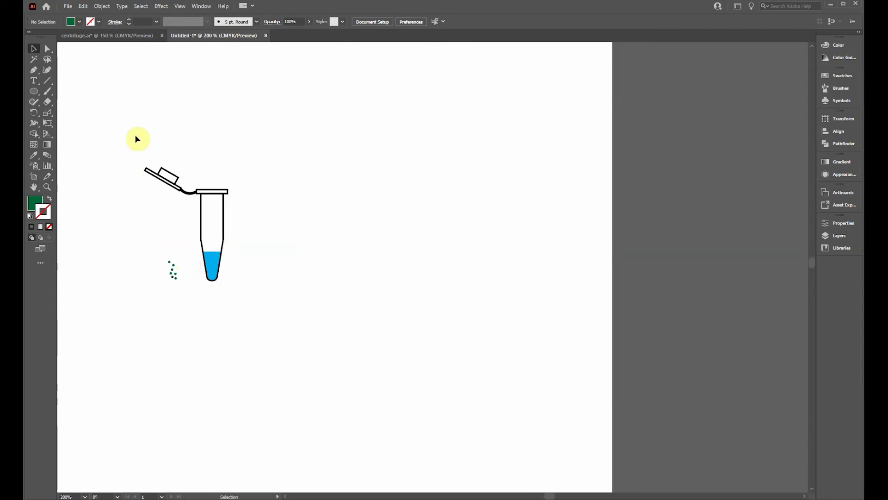
drag(135, 141, 246, 218)
drag(250, 254, 146, 216)
scroll(169, 258, up, 2)
drag(158, 248, 204, 310)
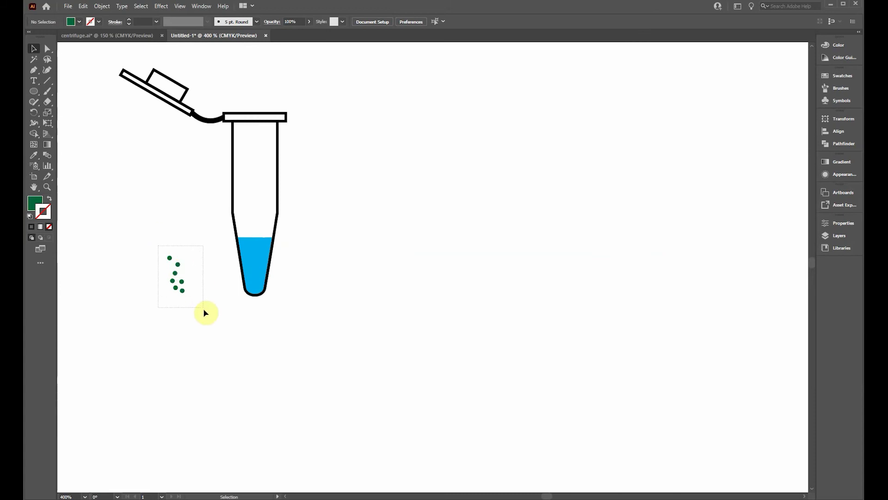
drag(175, 278, 252, 271)
click(152, 251)
- Duplicate the complete tube illustration, including lid, liquid and dots, to the right of the original
scroll(153, 251, down, 1)
drag(105, 98, 323, 331)
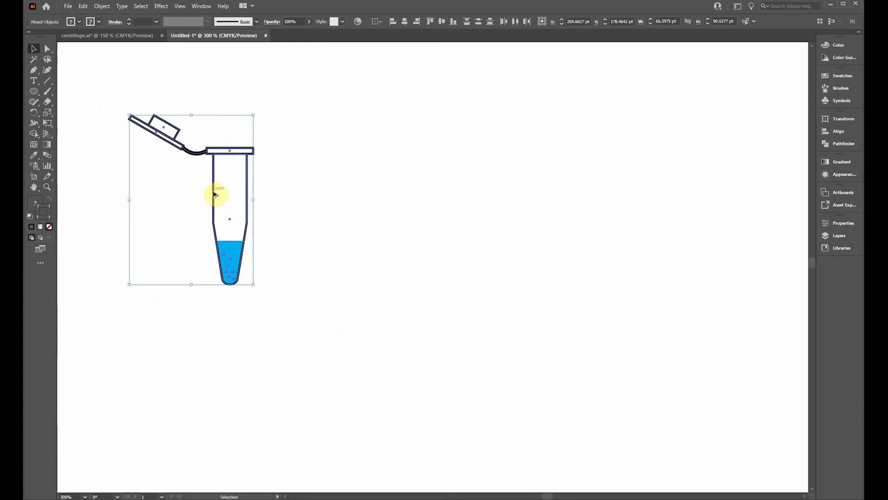
drag(215, 194, 417, 186)
click(357, 220)
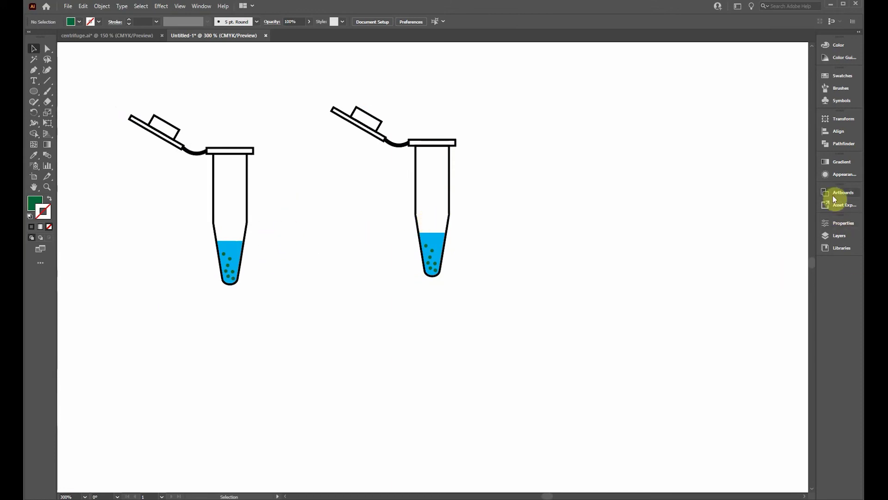
- Unlock and show the hidden reference photo of the tube, and move it beside the two tube drawings
click(840, 237)
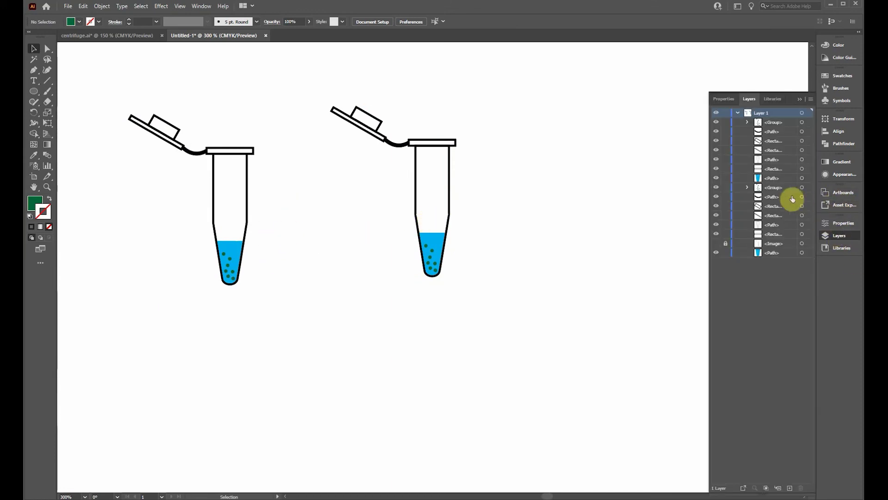
click(725, 243)
click(716, 244)
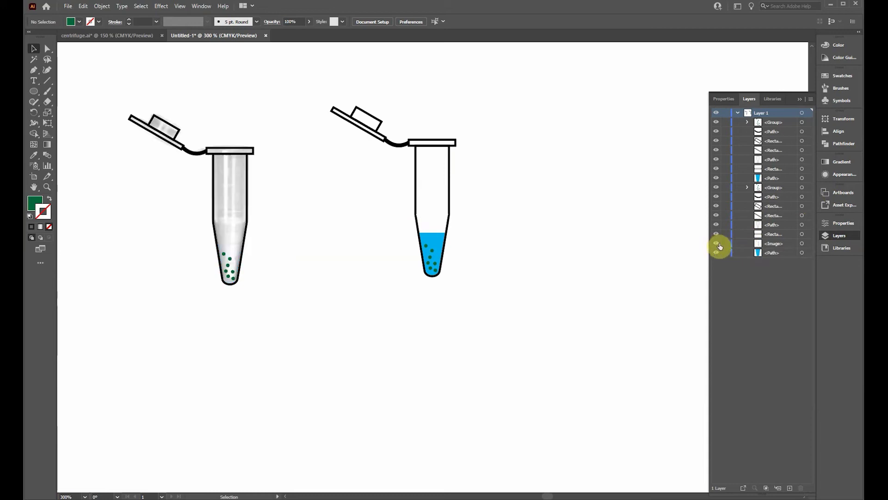
drag(228, 234, 625, 223)
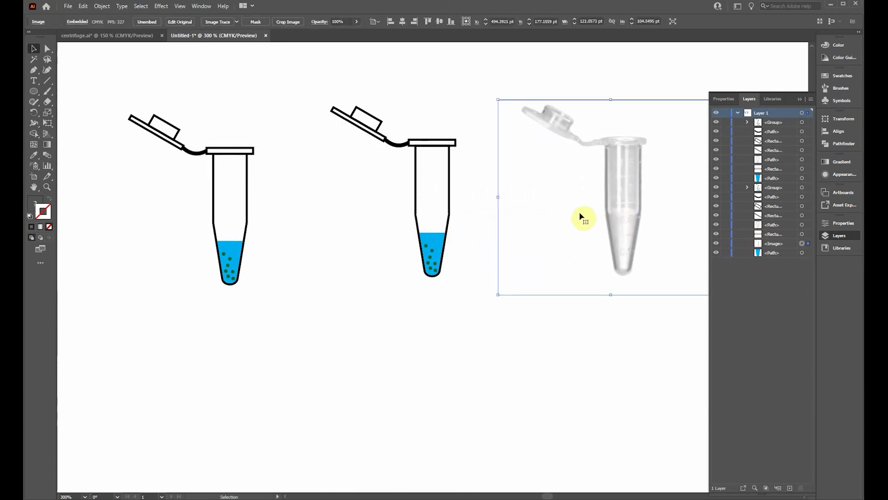
click(802, 100)
scroll(448, 246, up, 1)
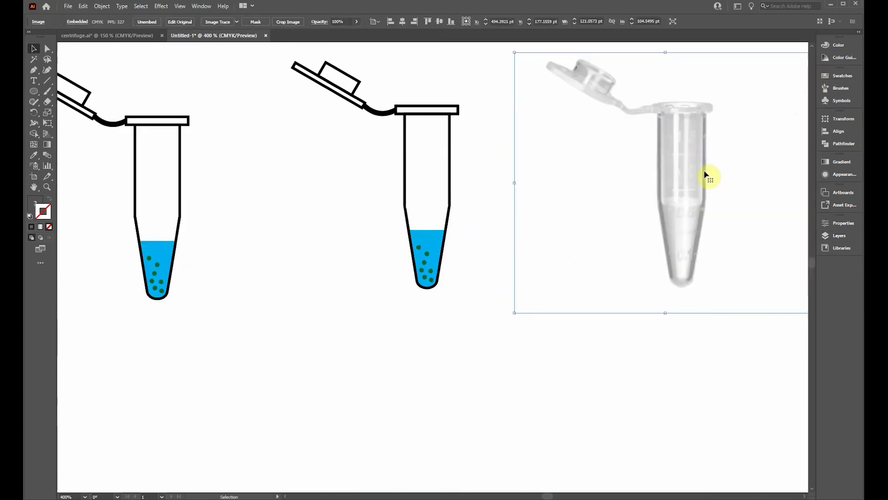
key(space)
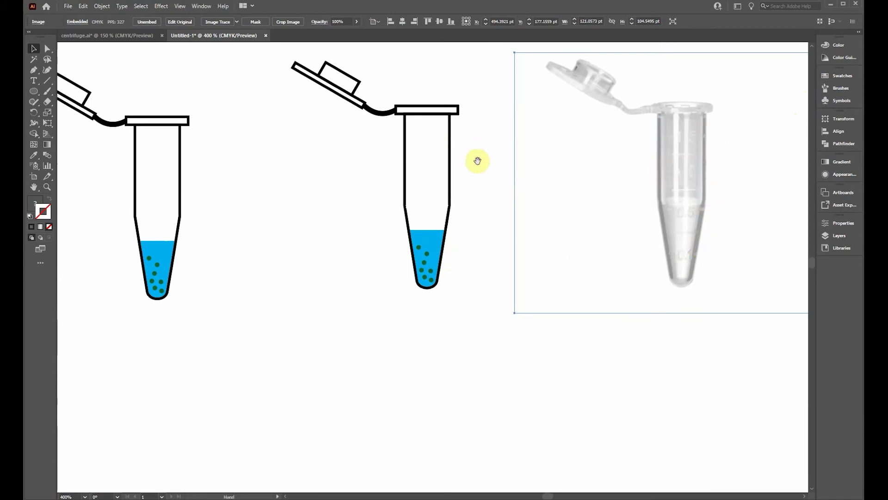
drag(482, 147, 460, 210)
click(449, 223)
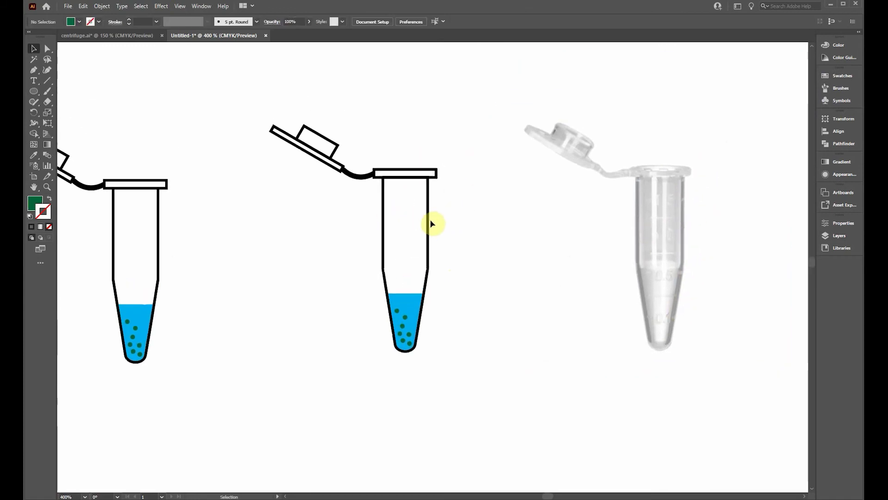
- Fill the duplicated tube's body outline with a linear gradient and remove the gradient's end stop
click(428, 225)
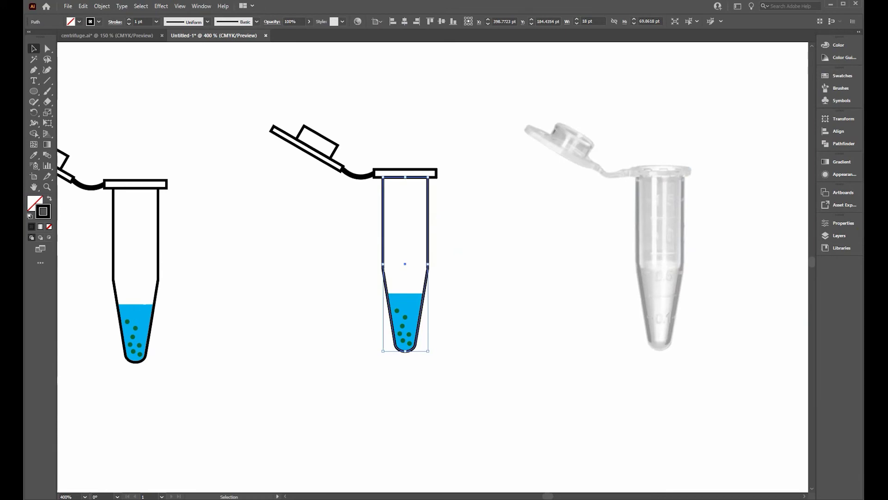
click(842, 163)
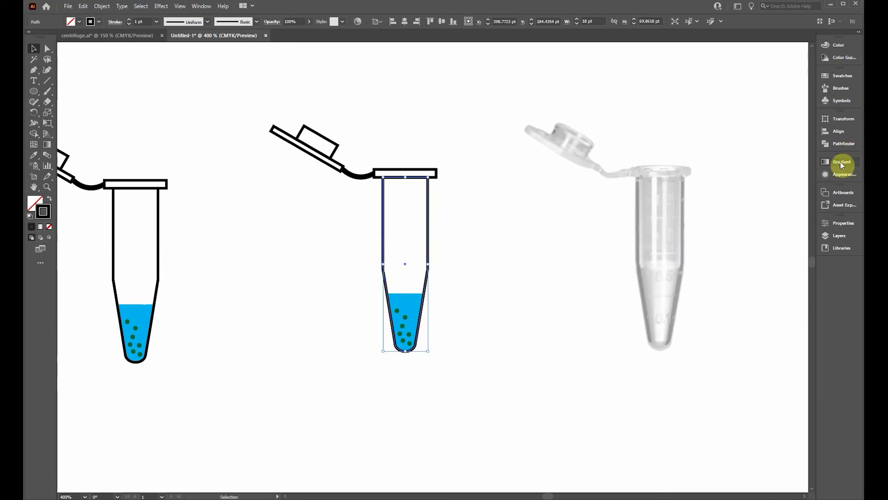
click(201, 6)
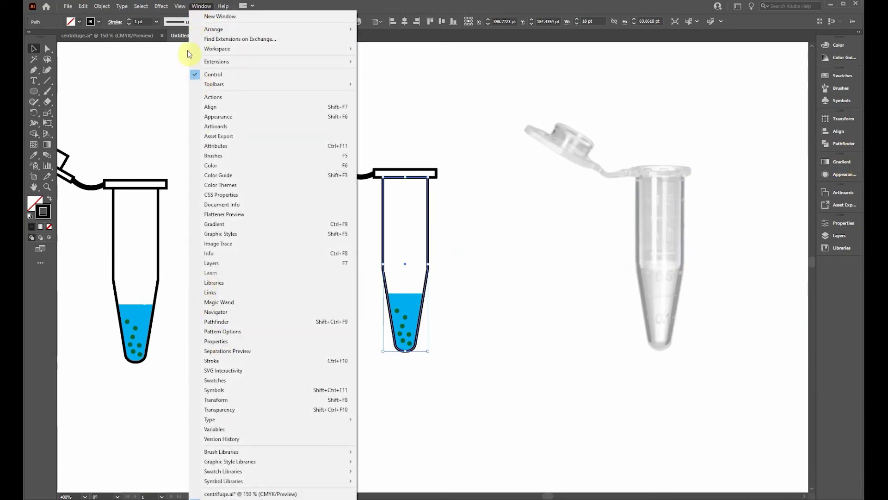
click(467, 12)
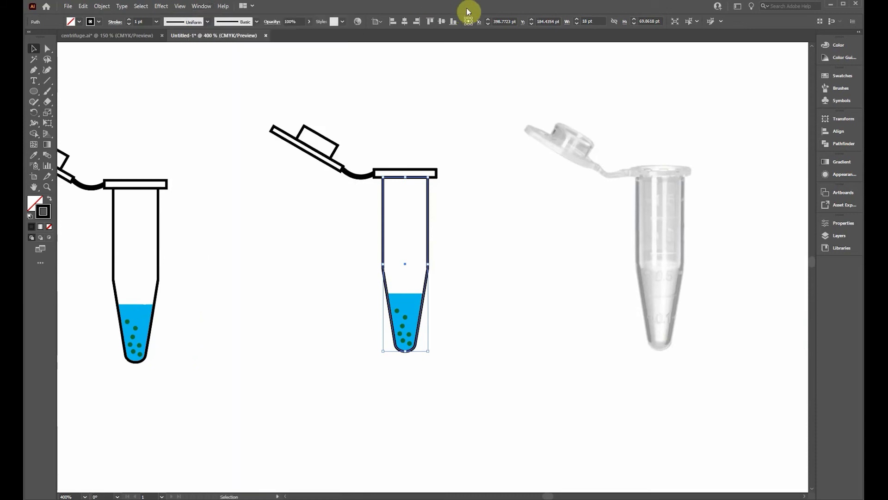
click(840, 163)
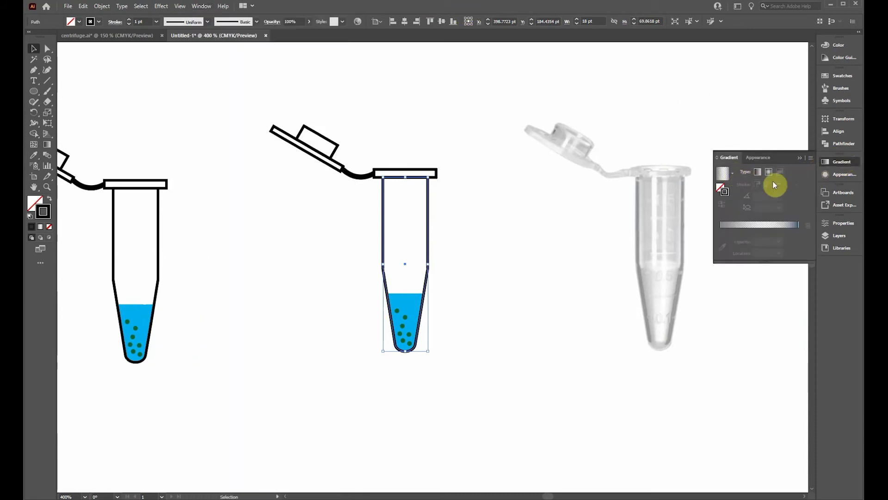
click(720, 188)
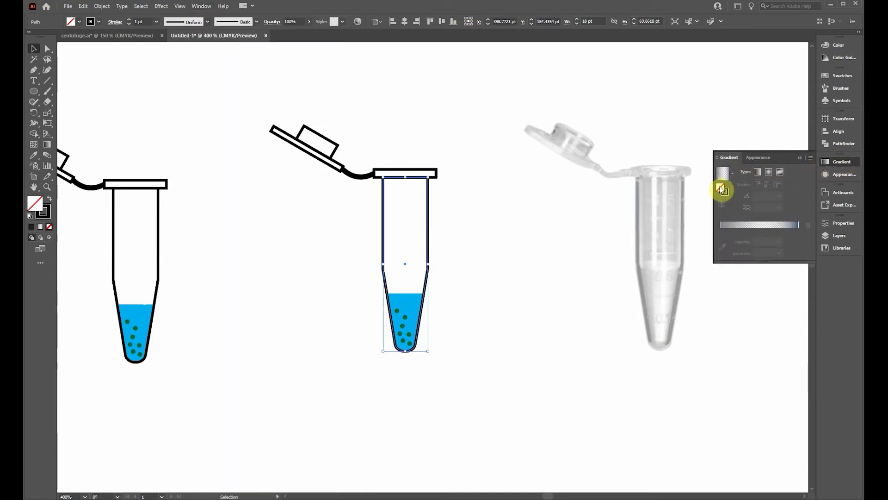
click(757, 172)
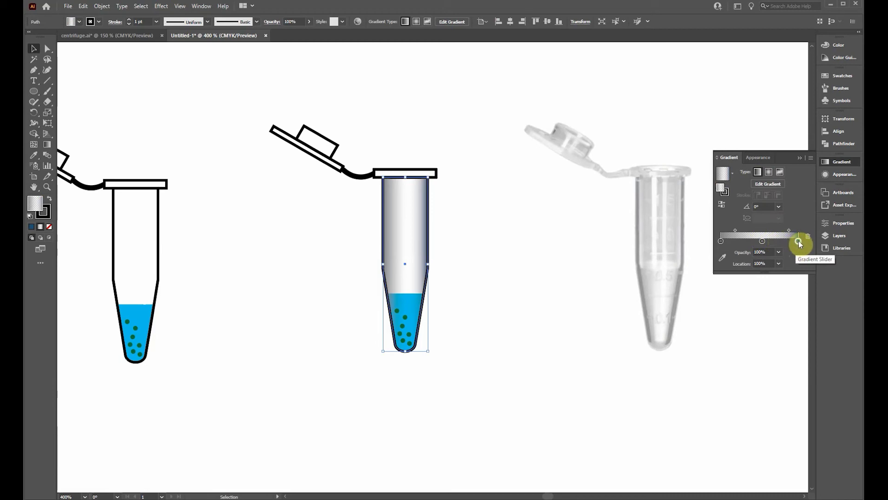
drag(799, 241, 791, 285)
- Try shifting the gradient's start stop inward to about 10%, and undo the stop moves
click(720, 242)
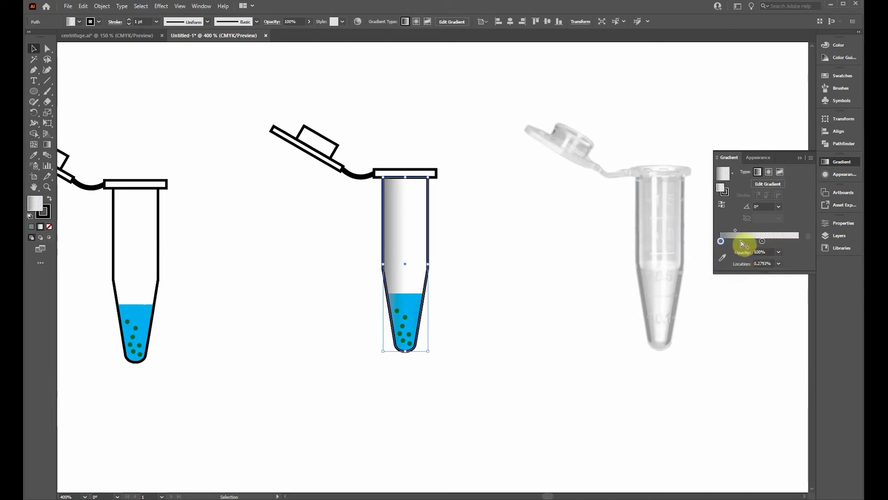
click(721, 241)
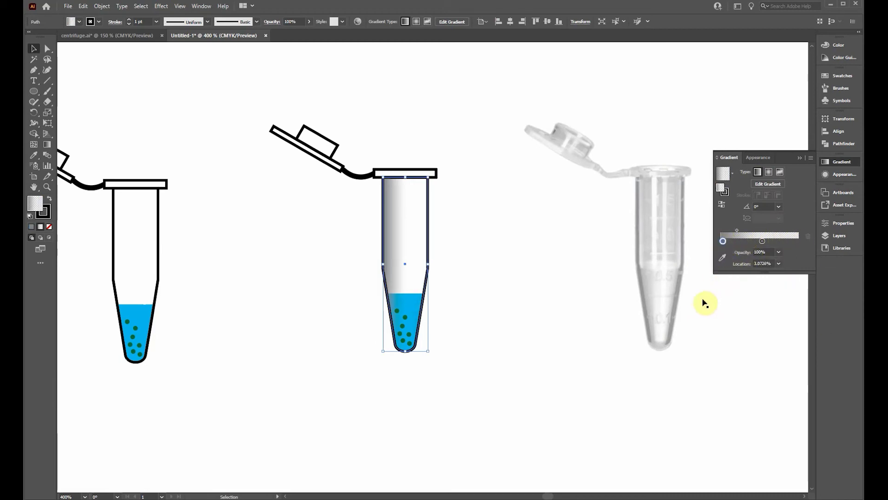
drag(725, 240, 731, 242)
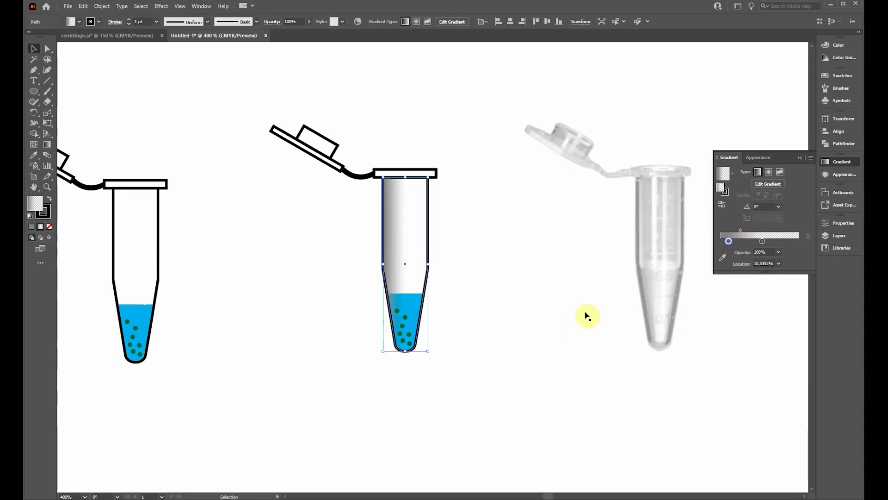
key(ctrl+z)
key(ctrl+z)
key(ctrl+z)
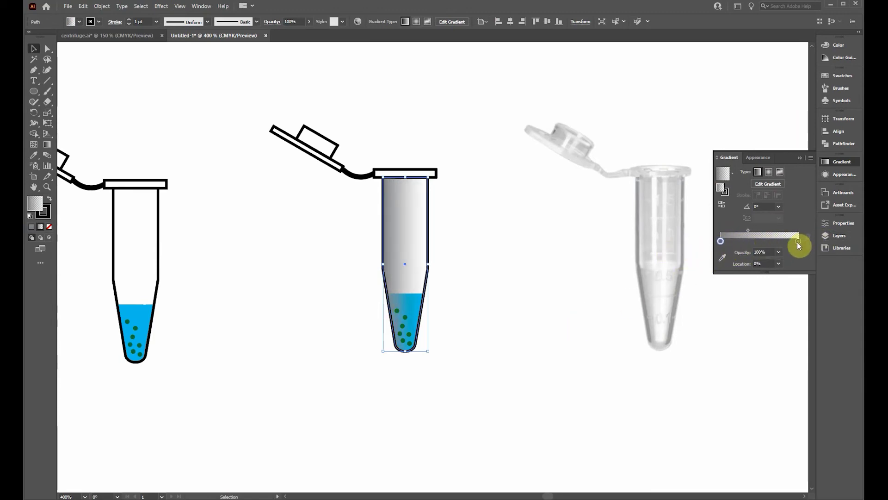
- Move the gradient midpoint to about 55% and set the end stop's opacity to 100%
drag(748, 230, 763, 230)
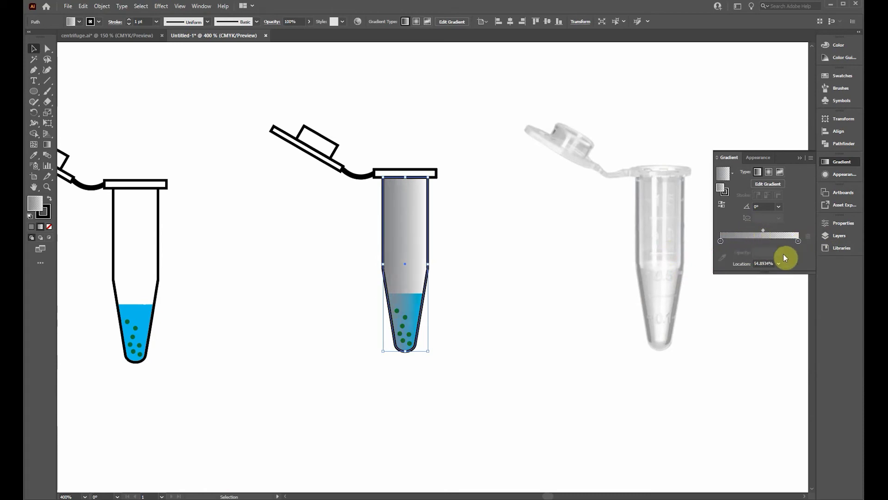
double_click(797, 240)
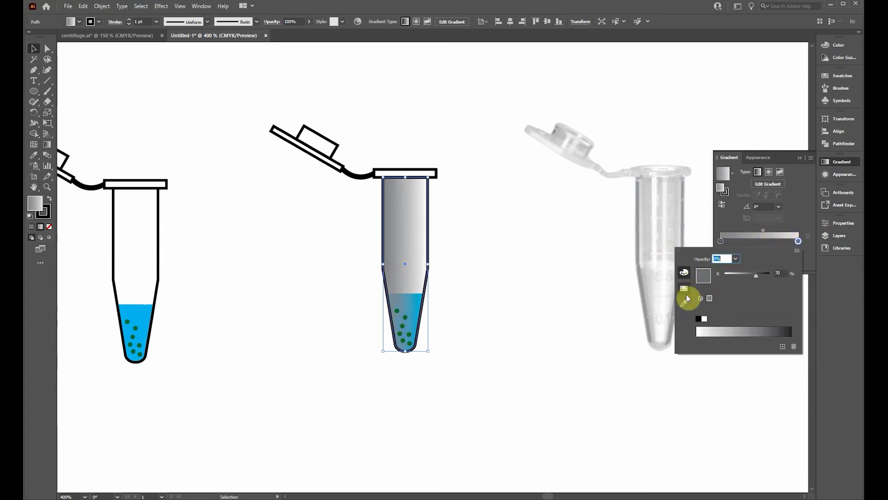
text(100)
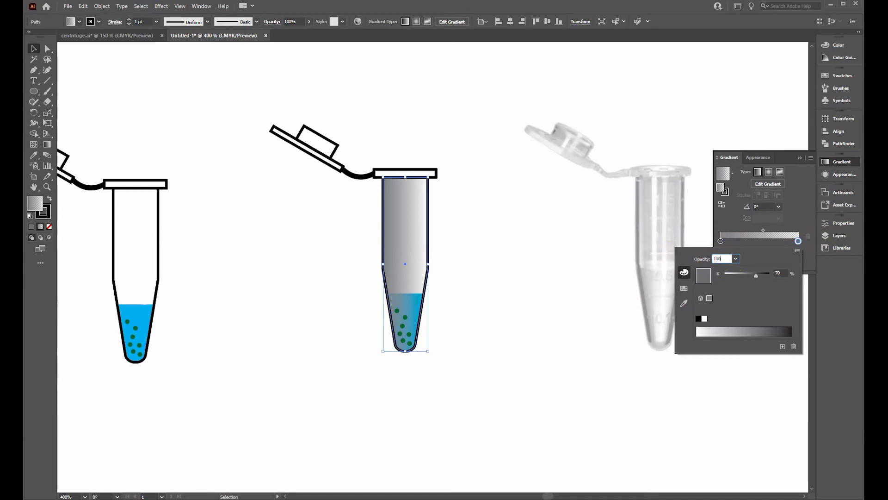
click(711, 261)
click(800, 232)
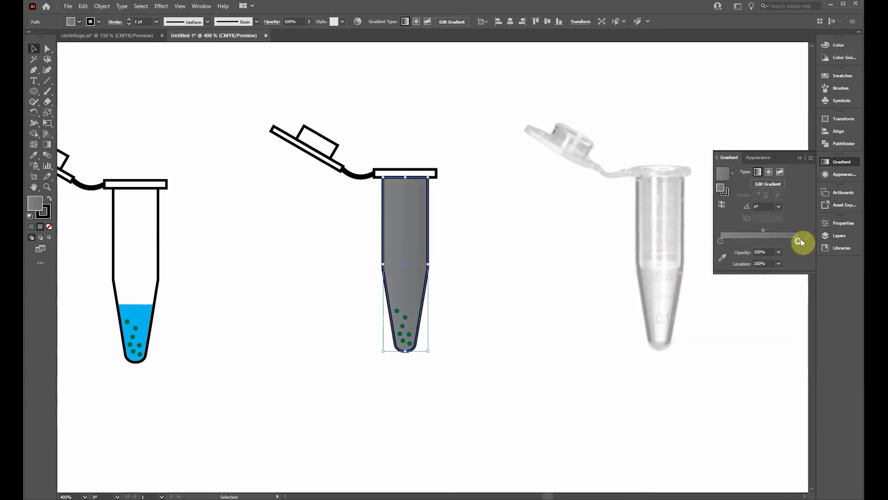
- Change the end stop's colour to white with K at 0%
double_click(799, 240)
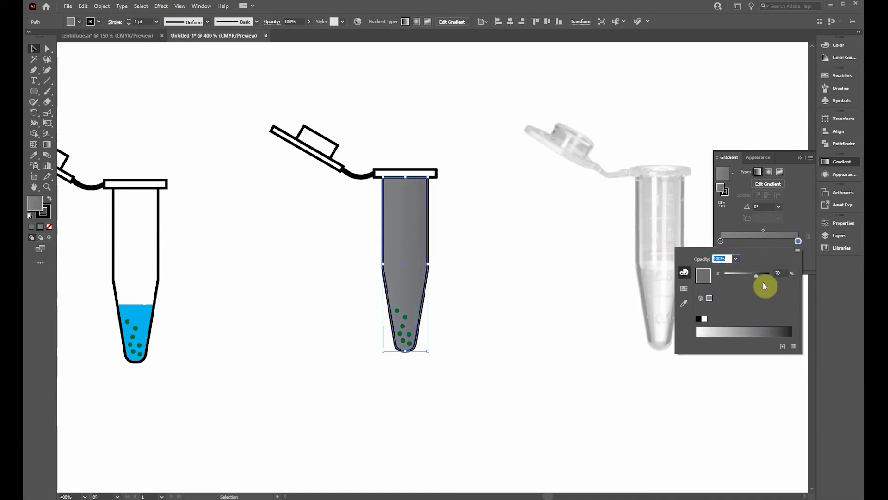
drag(755, 276, 725, 274)
click(802, 205)
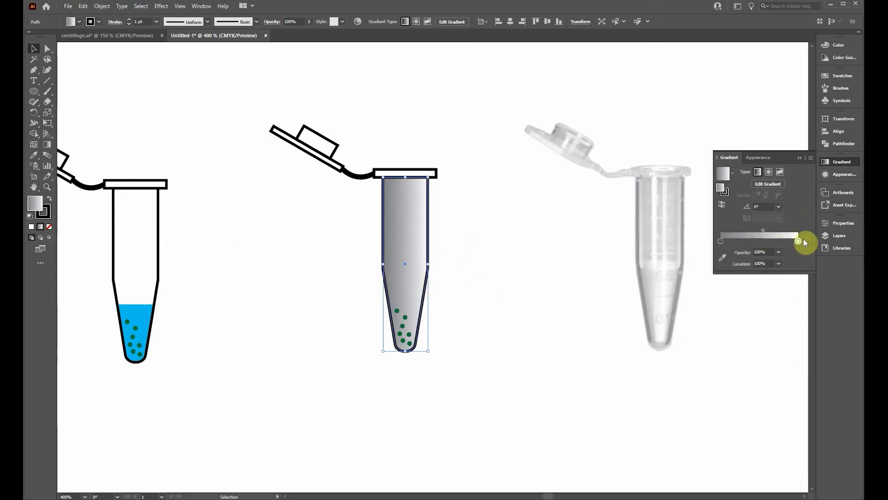
- Move the end stop to about 53% along the gradient and set its grey to K 52%
drag(798, 240, 763, 247)
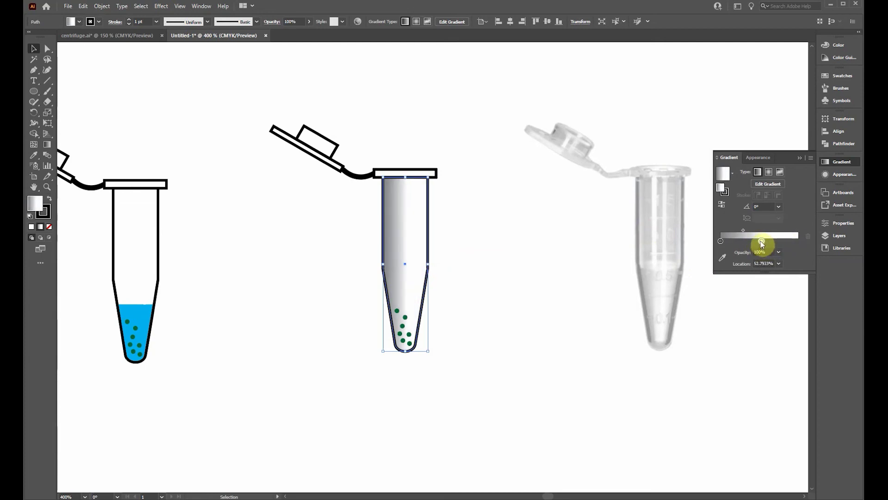
double_click(761, 241)
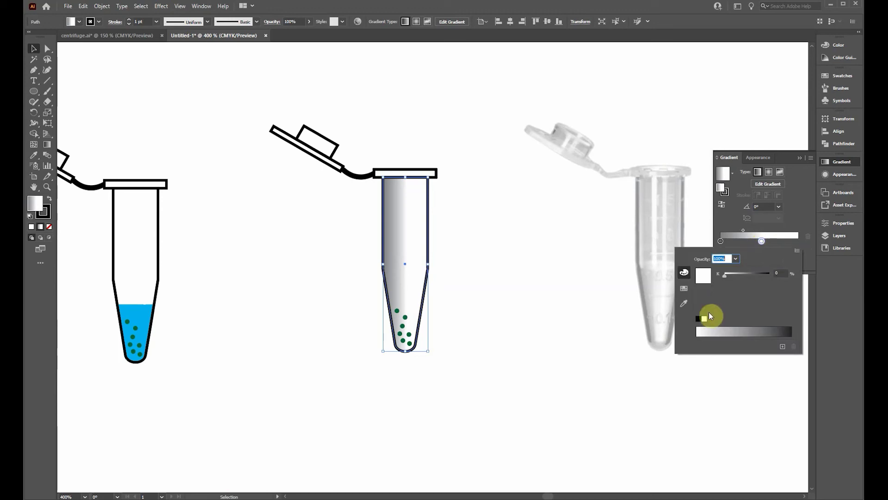
drag(738, 277, 746, 276)
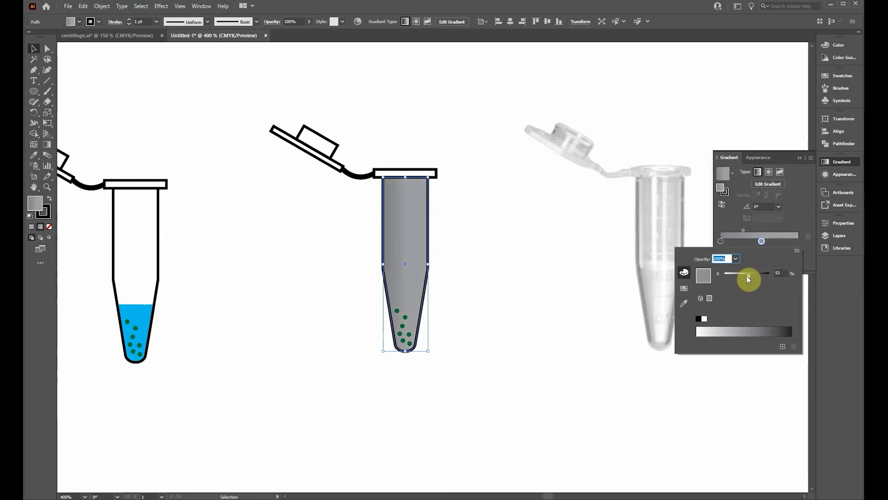
click(797, 224)
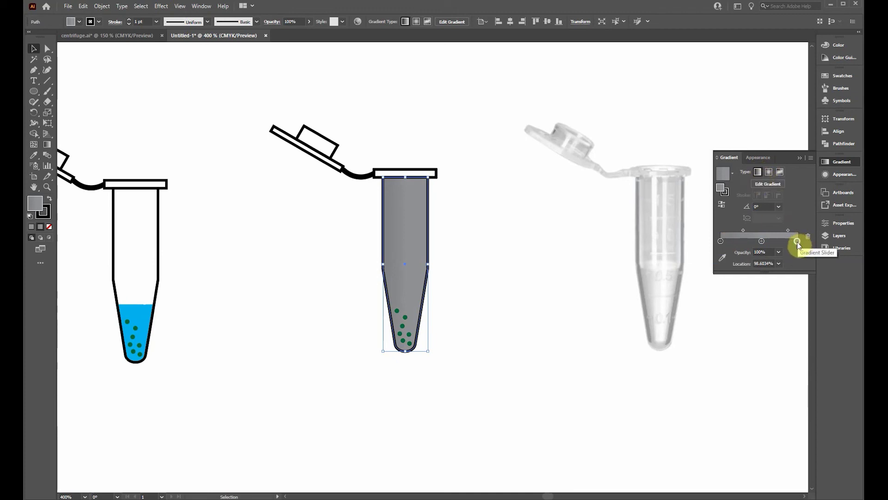
- Give a new stop at the gradient's end the blue swatch with C 85, M 50, Y 0, K 0
double_click(798, 241)
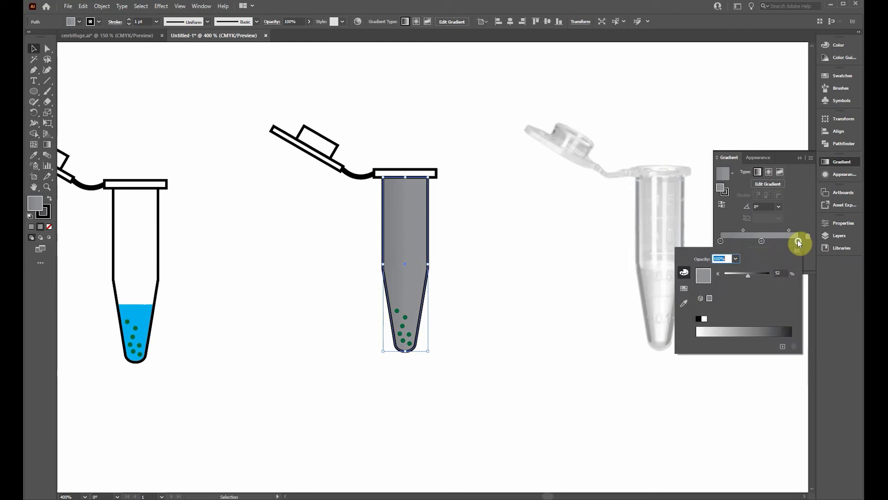
click(685, 289)
click(734, 276)
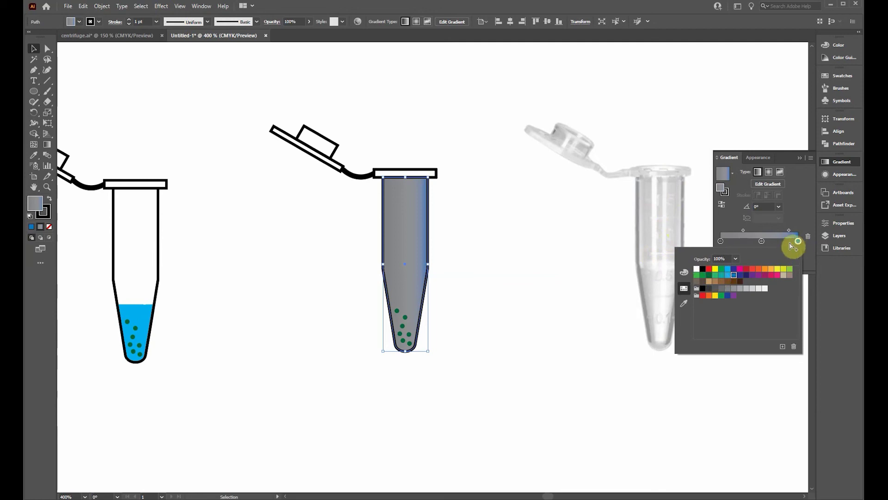
- Switch the blue end stop's colour to HSB and set its saturation to about 74% and brightness to 49%
click(684, 273)
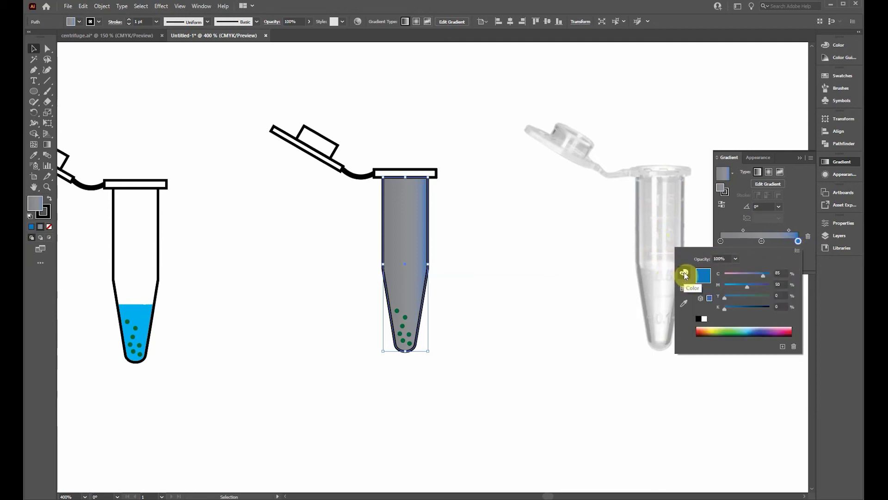
click(801, 249)
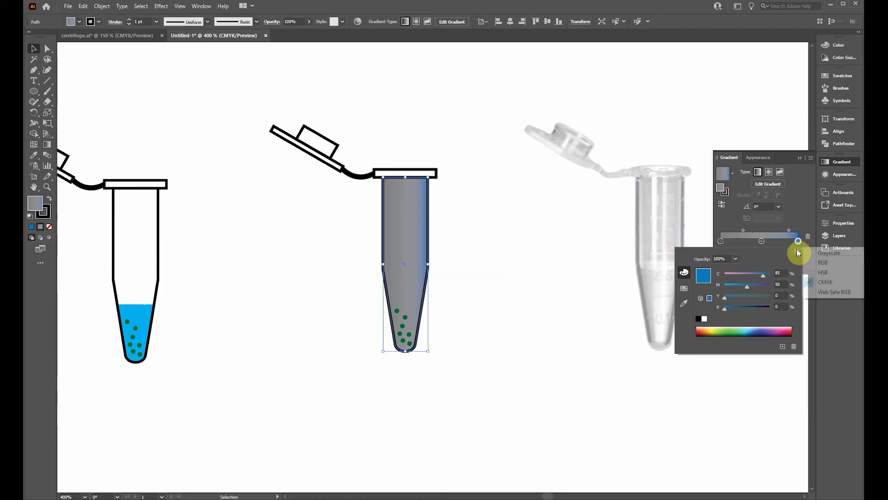
click(823, 273)
drag(757, 303, 740, 300)
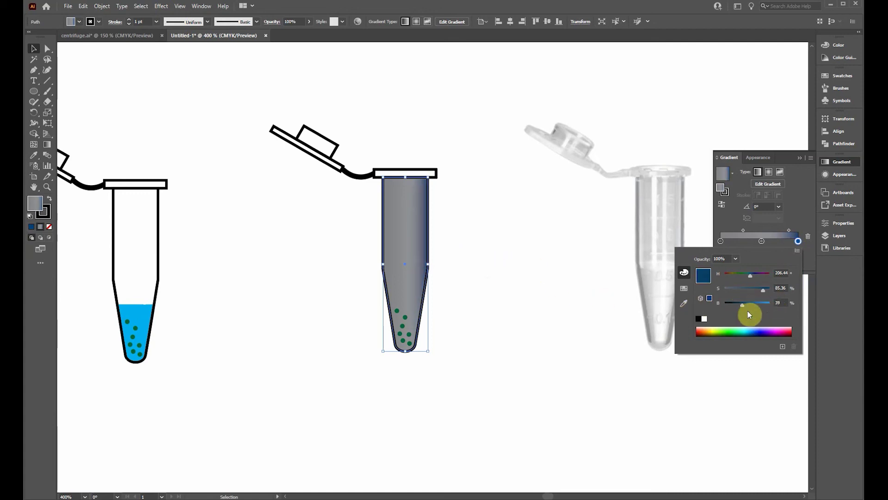
drag(743, 306, 763, 295)
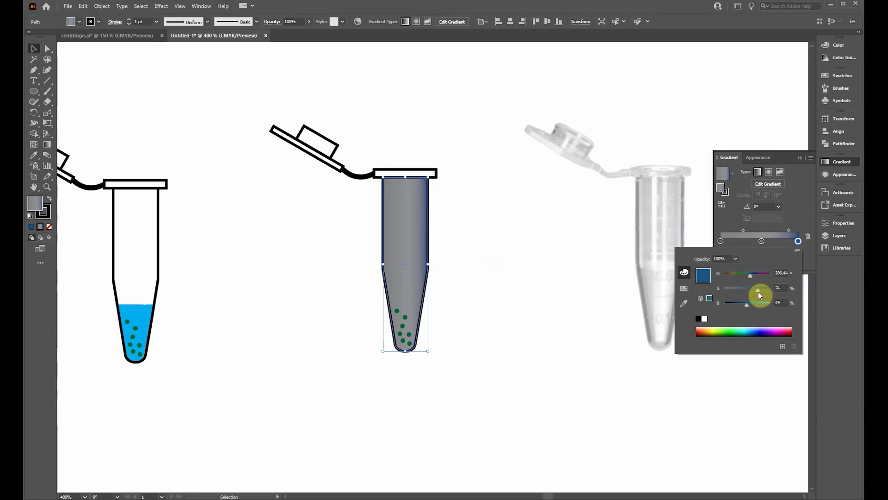
click(798, 216)
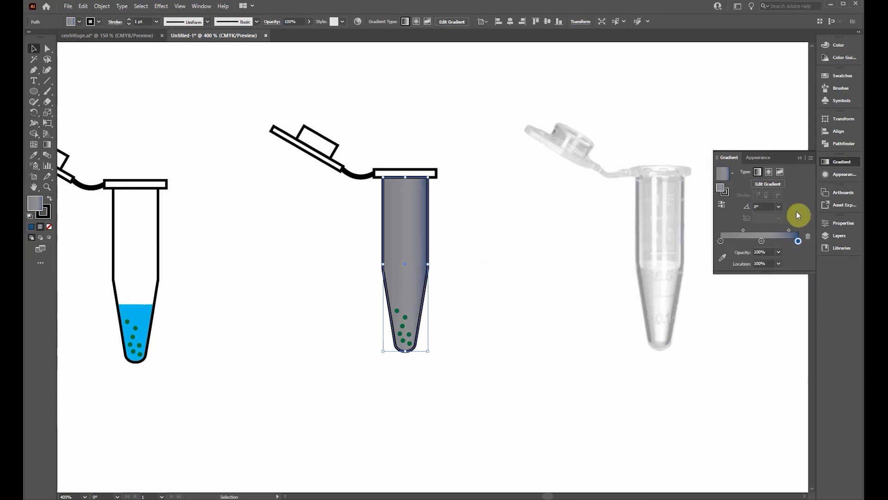
- Set the opacity of the tube gradient's middle grey stop to 0%
double_click(762, 242)
click(725, 259)
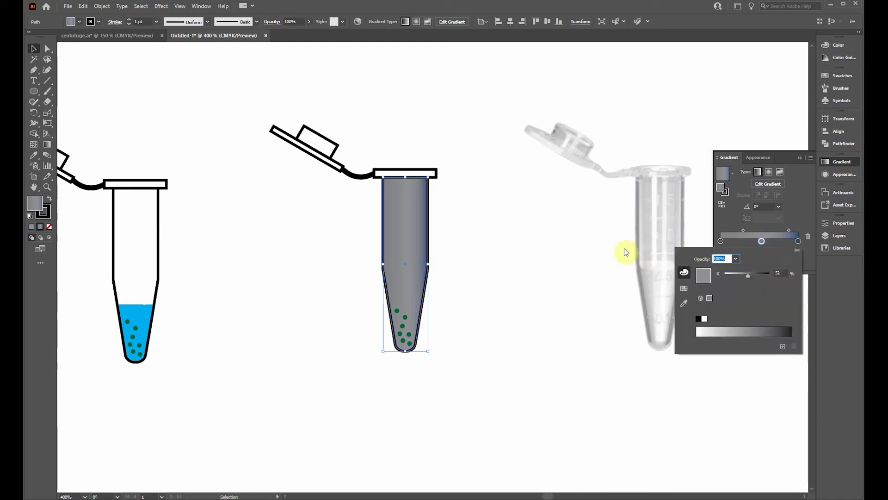
text(0)
key(Return)
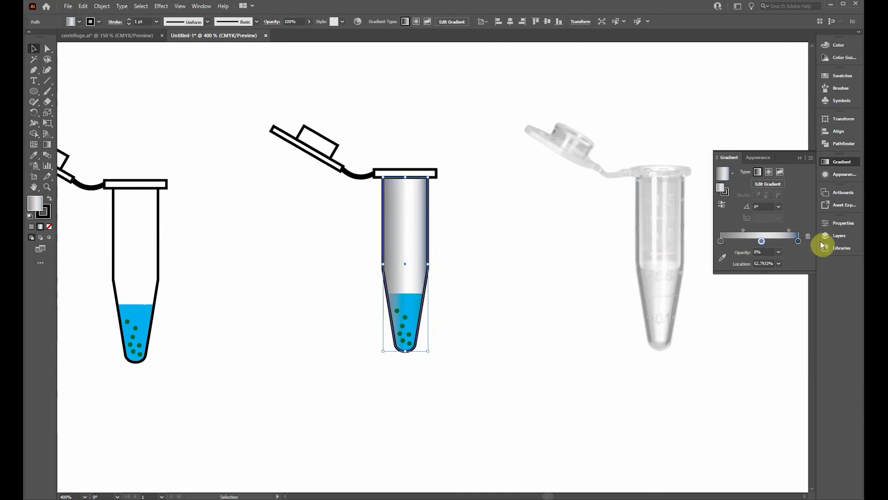
- Select the duplicate tube's rim together with the lid's plate and plug rectangles
click(436, 174)
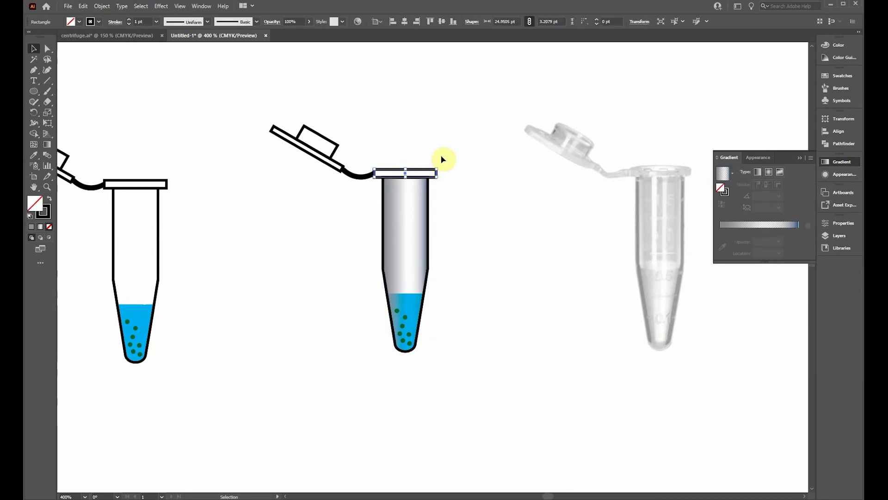
shift+click(318, 160)
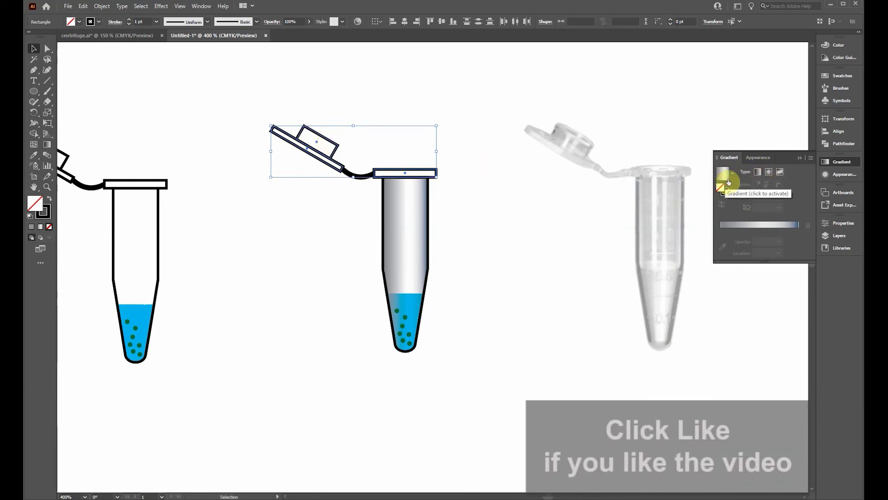
click(757, 172)
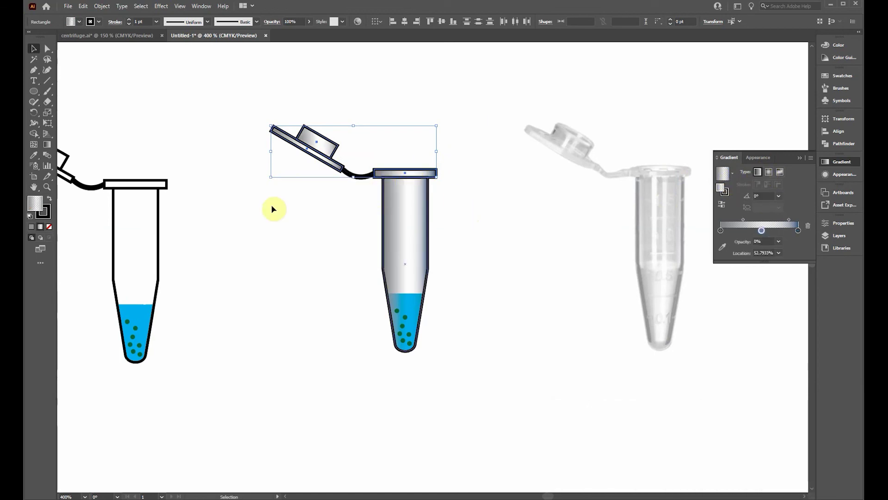
key(a)
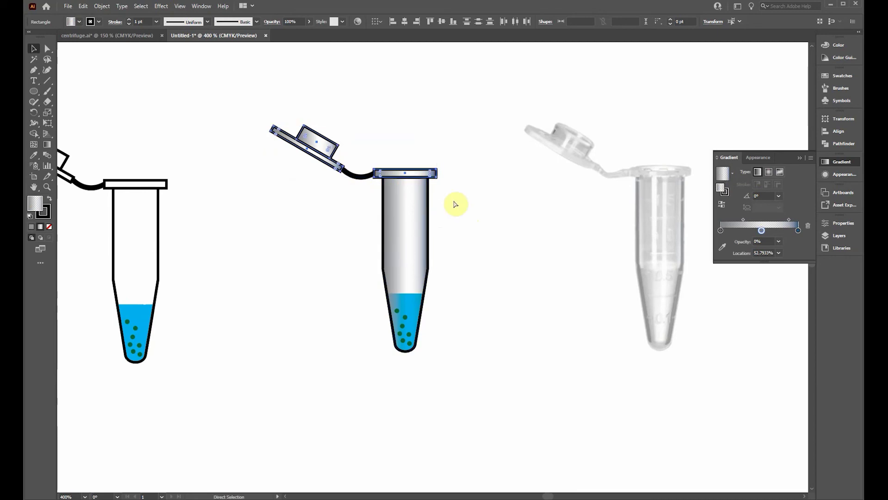
key(v)
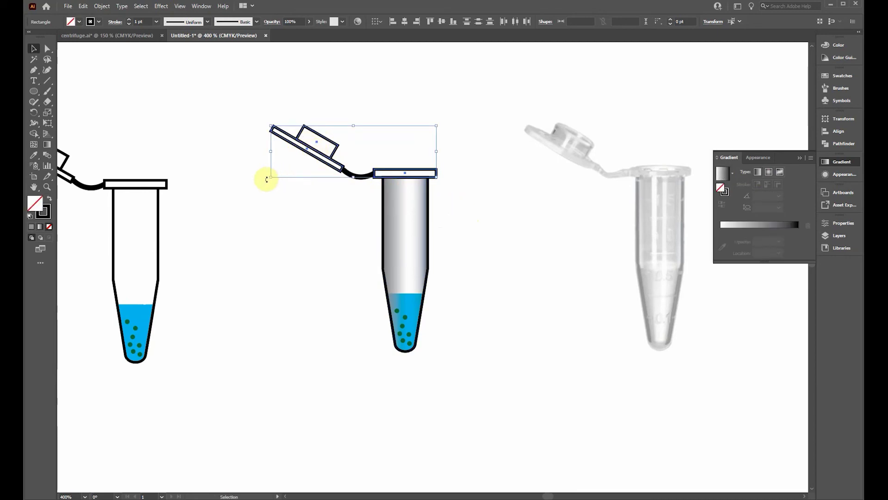
- Copy the tube body's gradient fill onto the selected rim and lid parts with the Eyedropper
key(i)
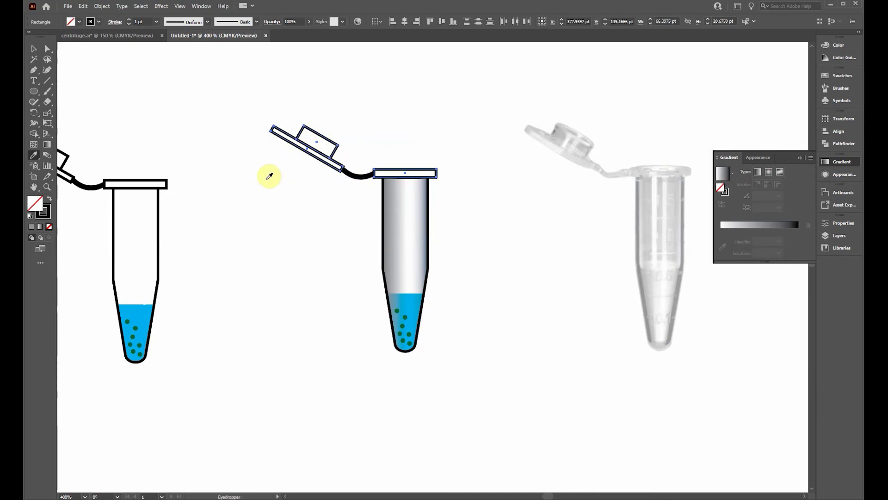
click(407, 211)
click(394, 223)
alt+click(317, 134)
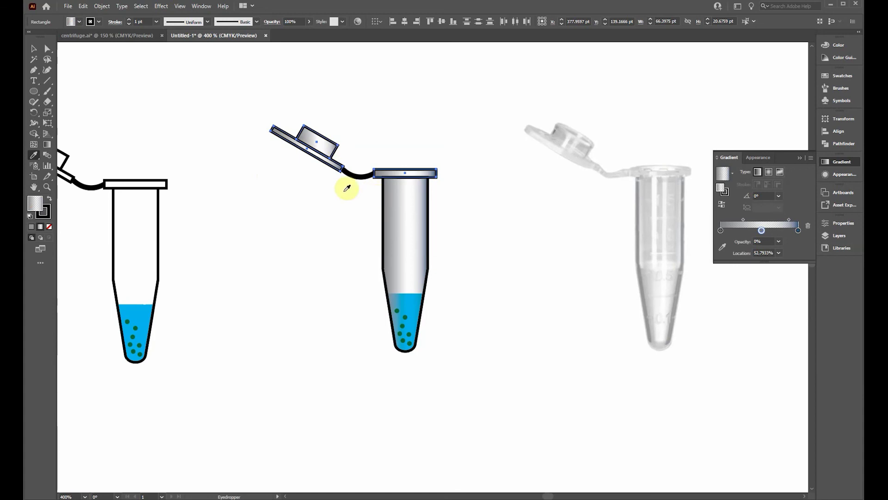
click(34, 49)
click(373, 105)
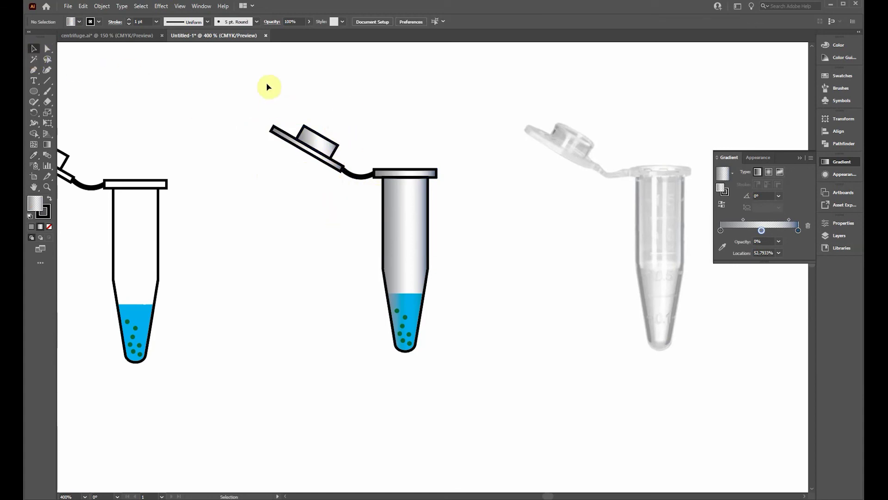
- Set the gradient angle of the two tilted lid parts to 150°
drag(258, 90, 317, 191)
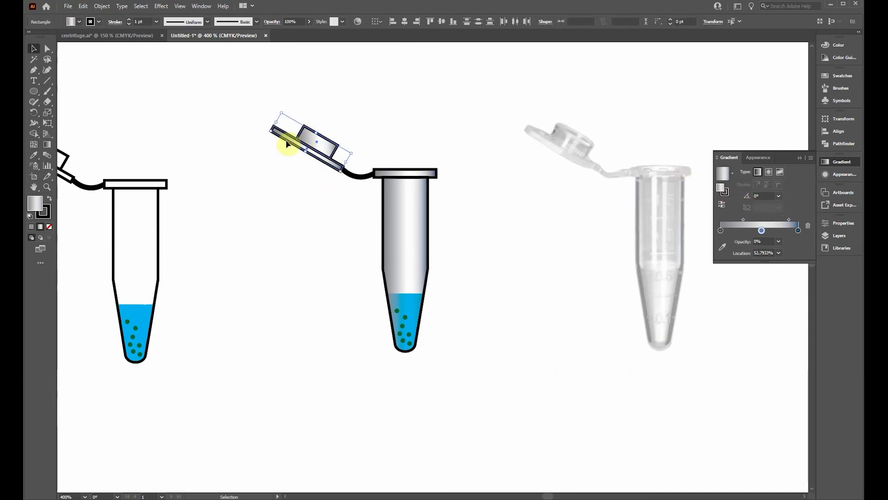
click(780, 196)
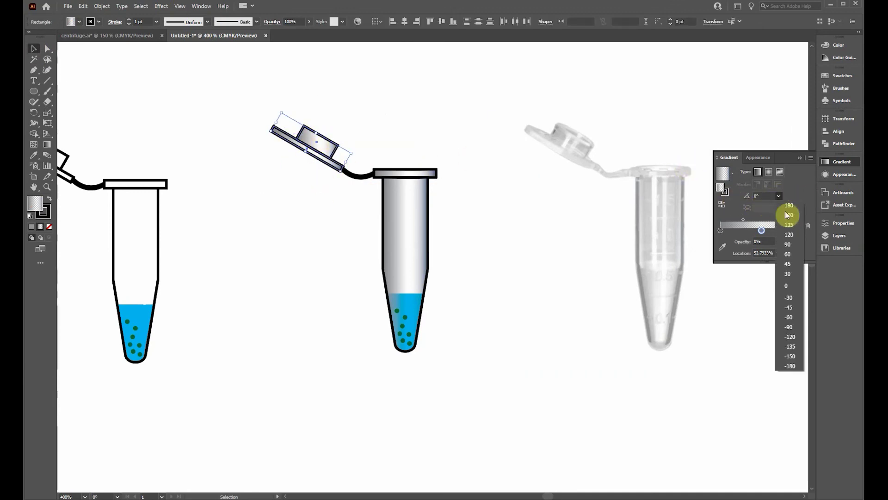
click(788, 215)
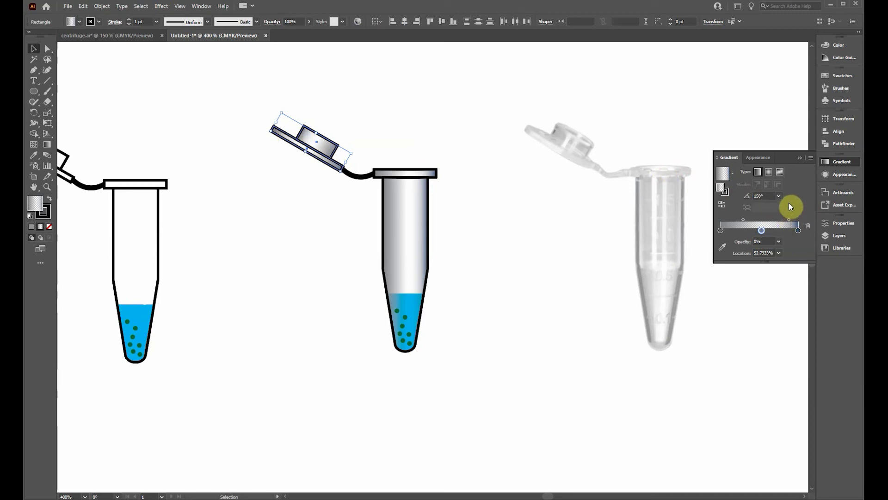
click(424, 104)
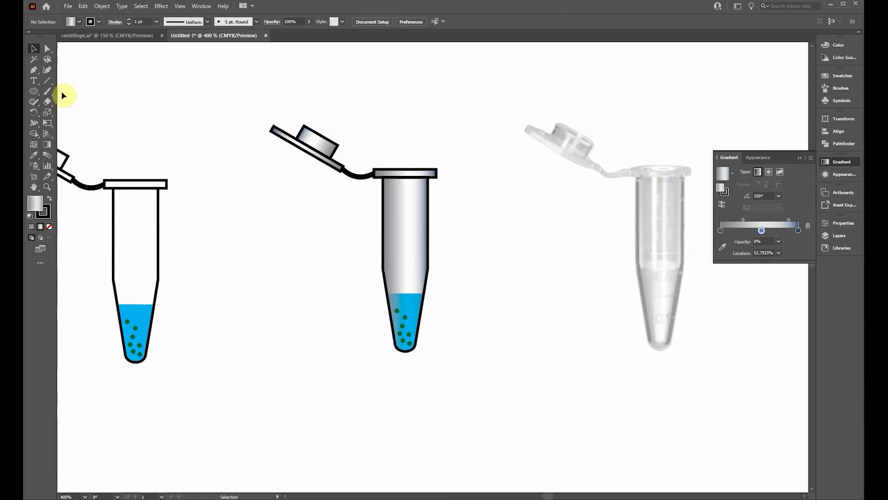
- Draw a bent highlight line with the Pen tool inside the tube's left wall, from below the rim down to the rounded tip
click(34, 71)
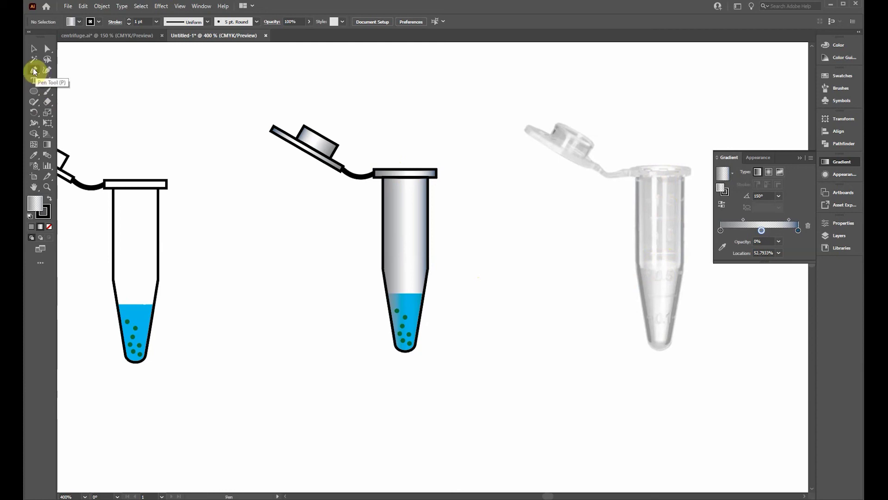
click(395, 179)
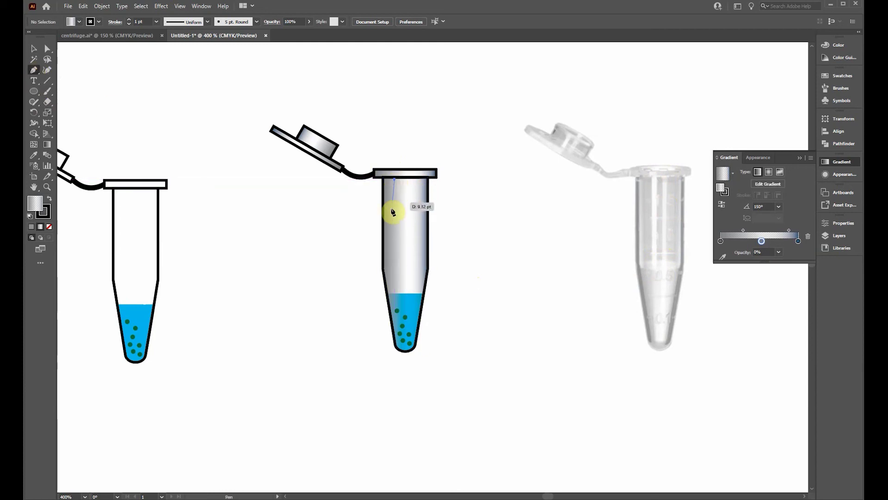
click(394, 269)
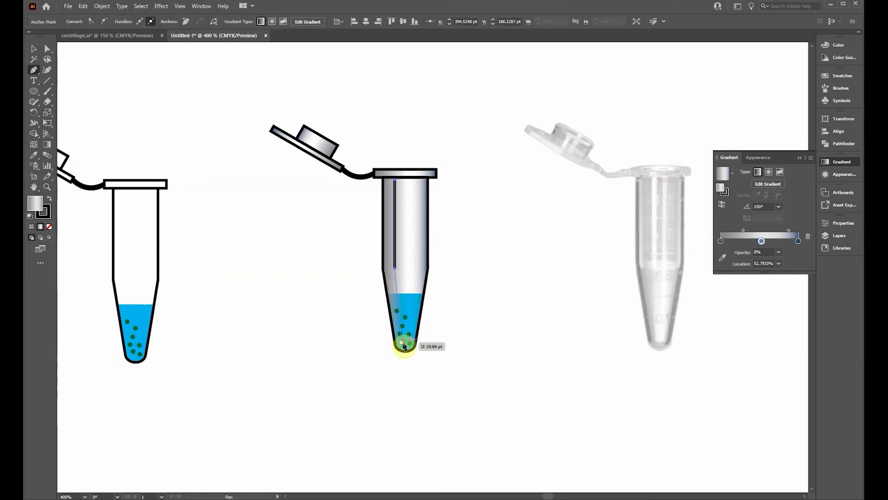
click(405, 337)
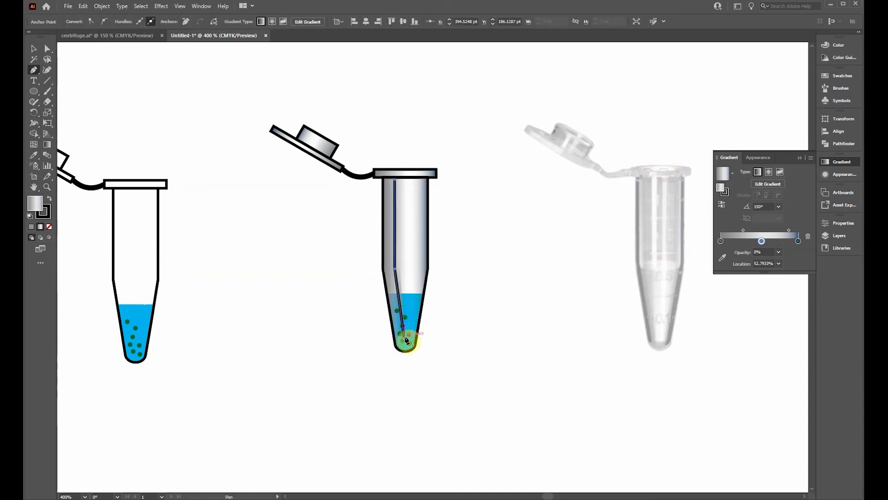
click(396, 294)
key(Escape)
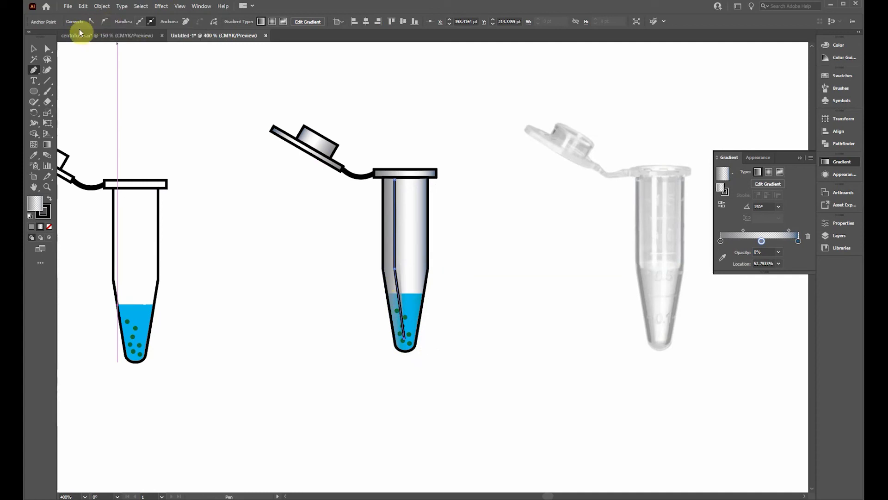
click(34, 47)
click(229, 241)
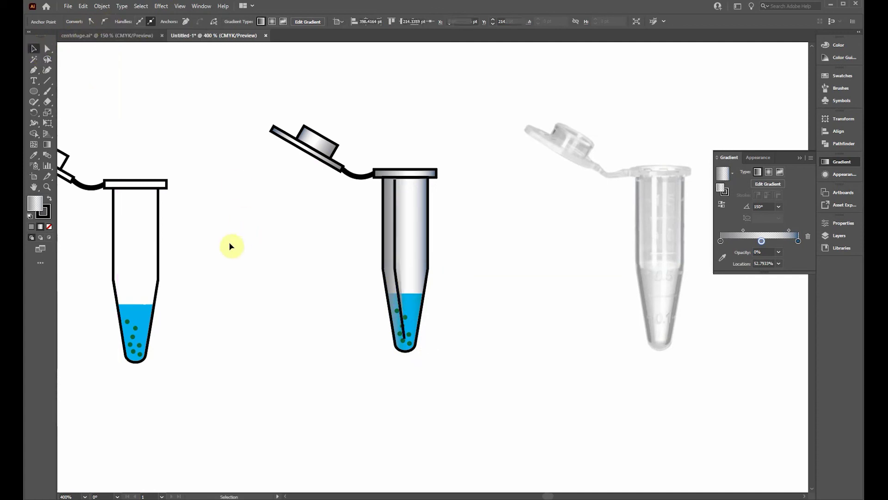
- Give the highlight line no fill and a white stroke, and move it about 1 pt towards the tube's left wall
click(397, 267)
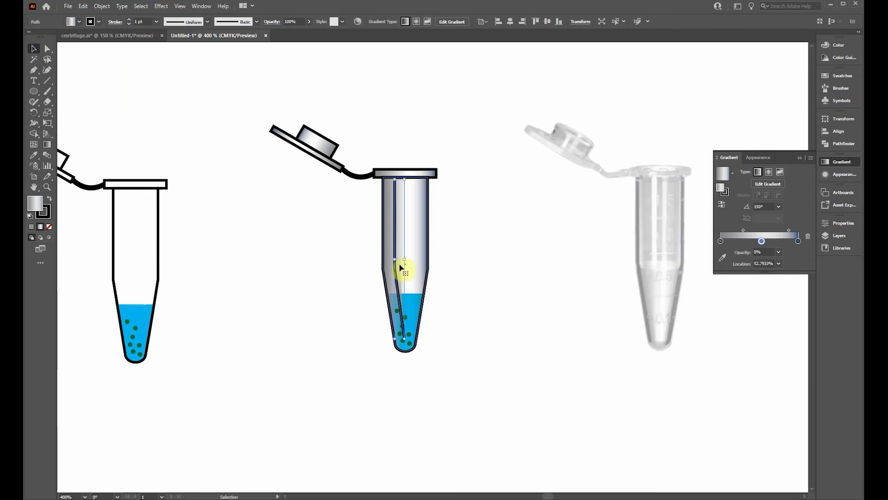
click(80, 21)
key(slash)
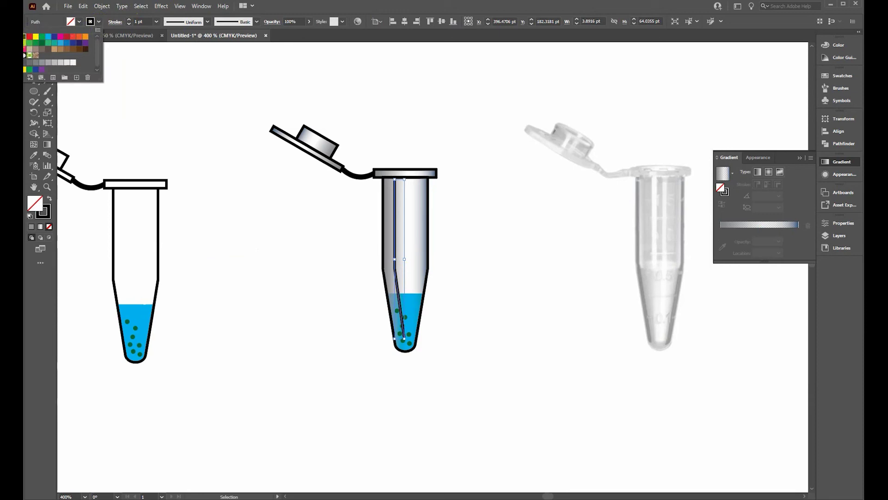
click(25, 36)
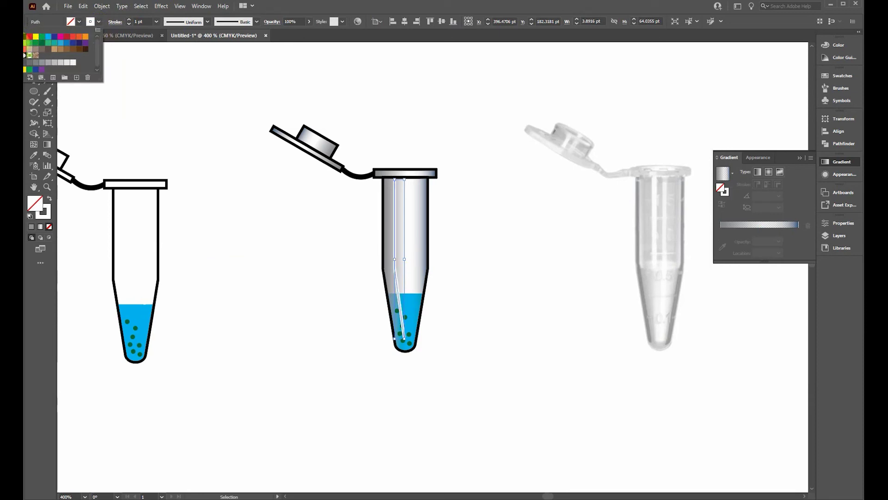
click(268, 247)
drag(392, 239, 390, 238)
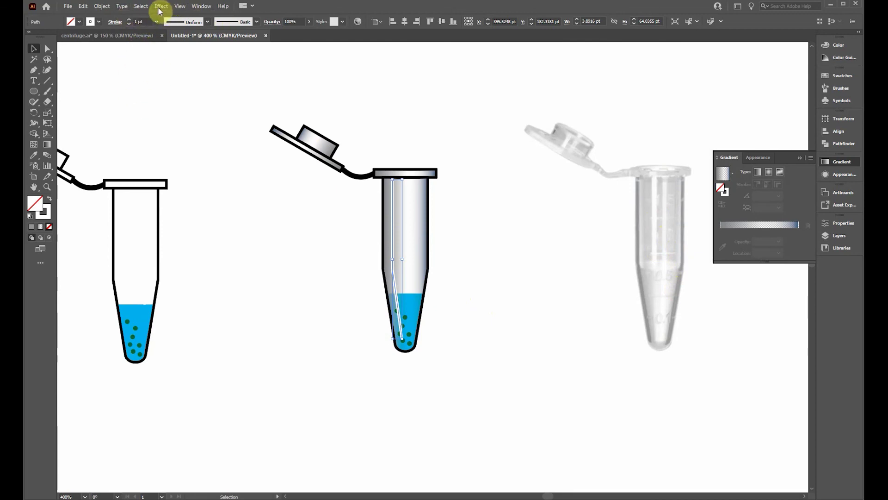
click(342, 239)
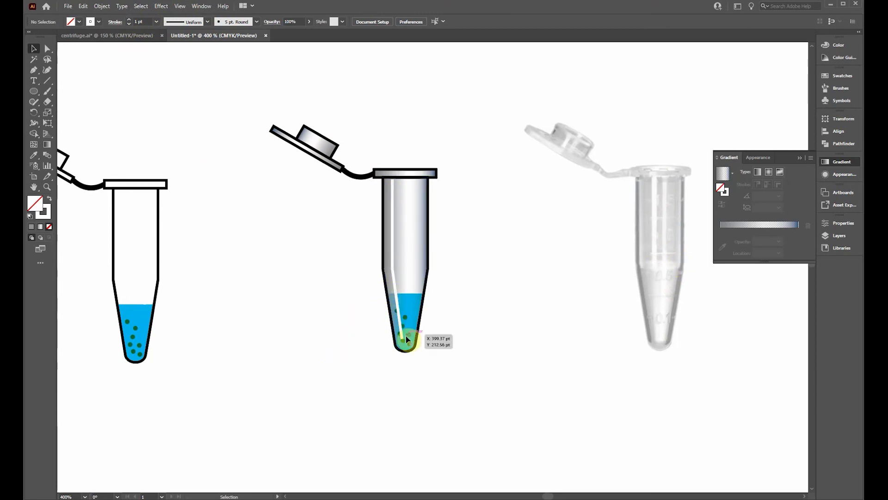
- Set the opacity of the white highlight line's stroke to 80%
click(395, 281)
click(848, 175)
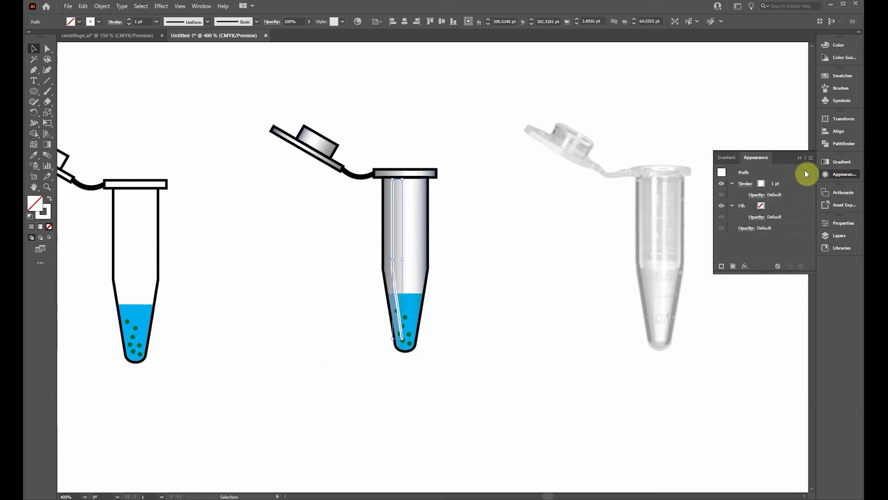
click(759, 195)
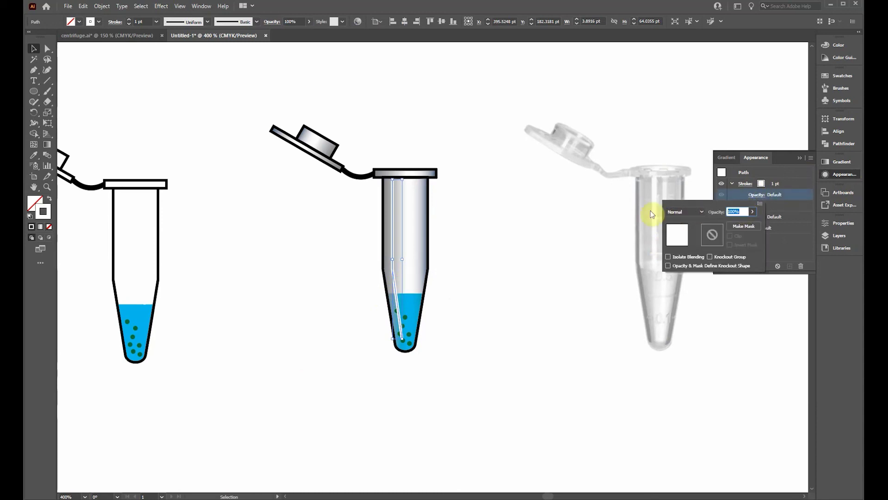
key(Return)
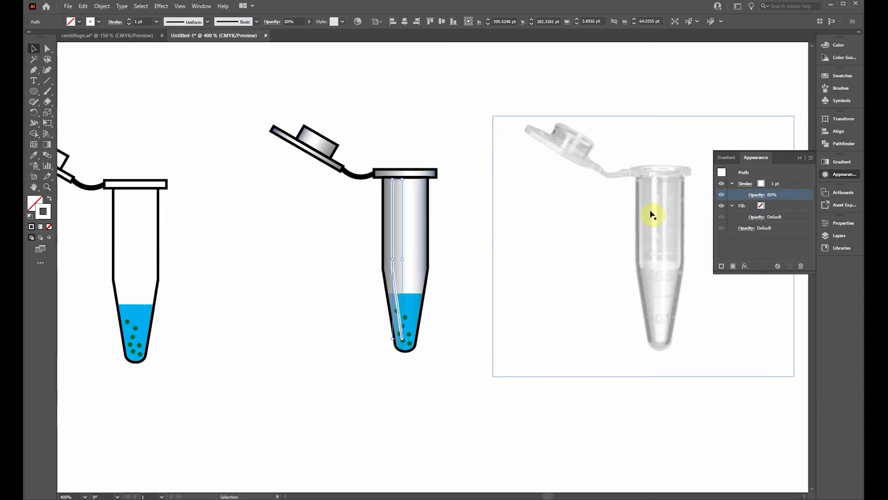
click(454, 351)
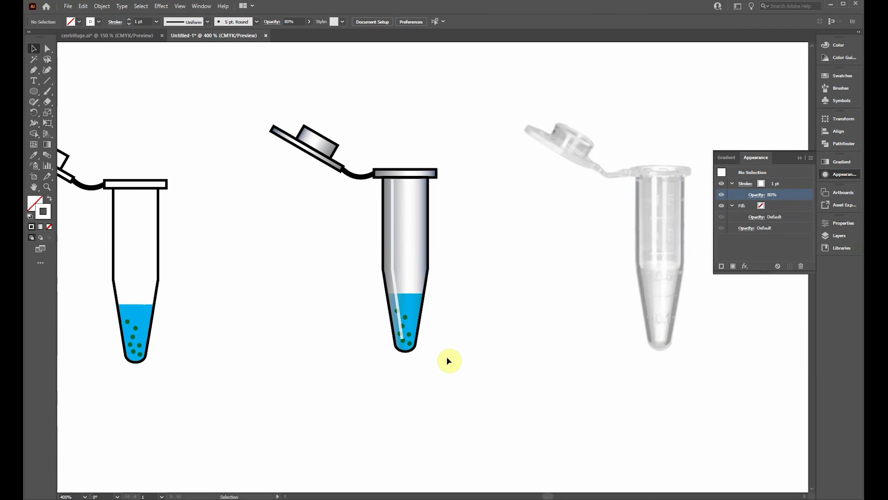
- Apply a Gaussian Blur with a radius of 1 pixel to the white highlight line's stroke
click(397, 301)
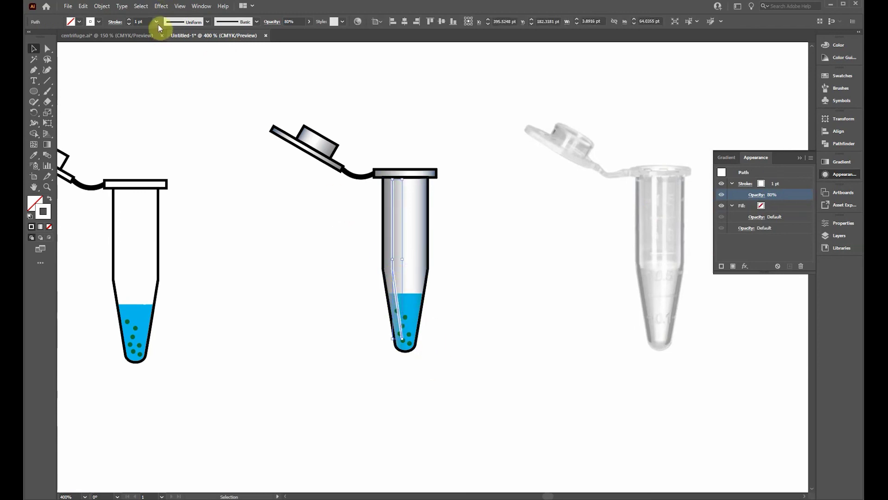
click(396, 287)
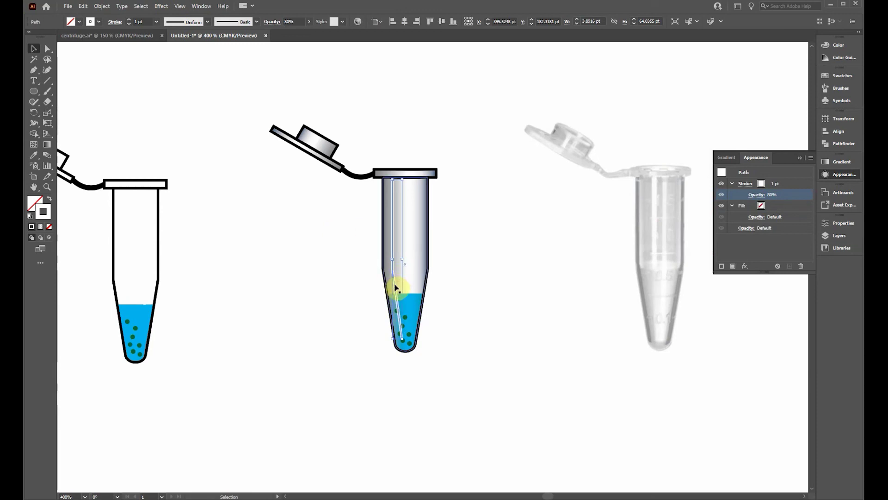
click(162, 6)
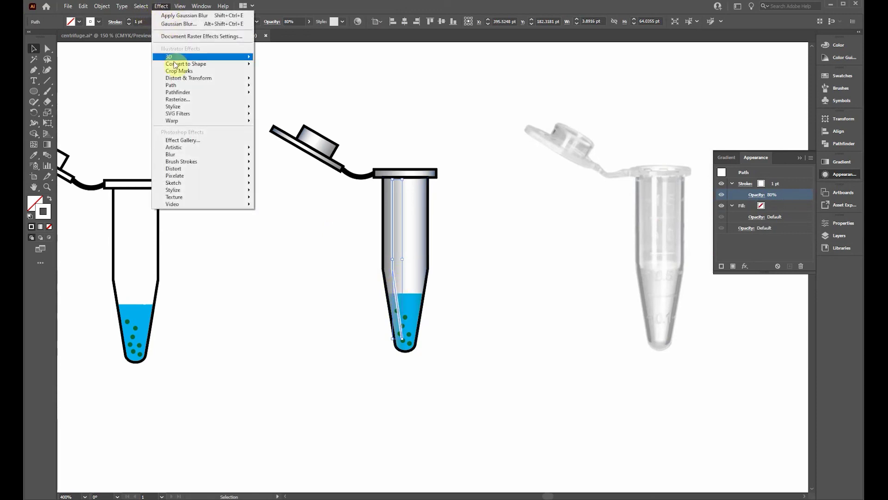
mouse_move(194, 154)
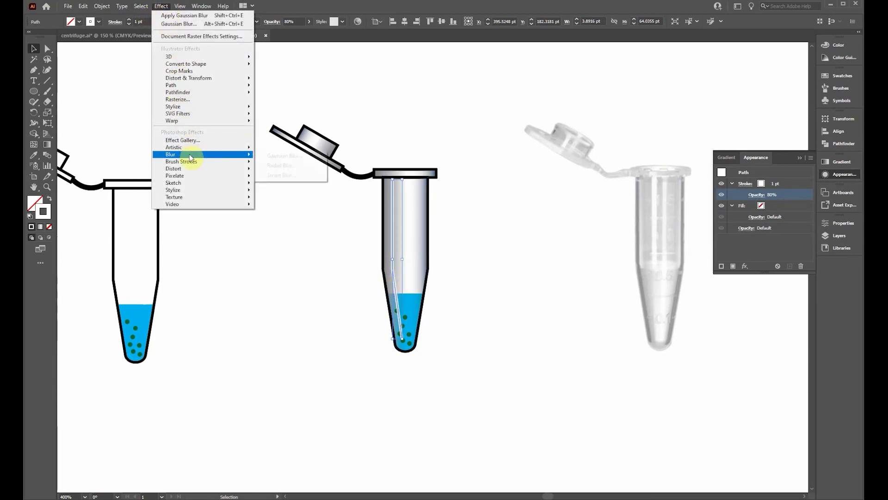
click(272, 157)
click(232, 299)
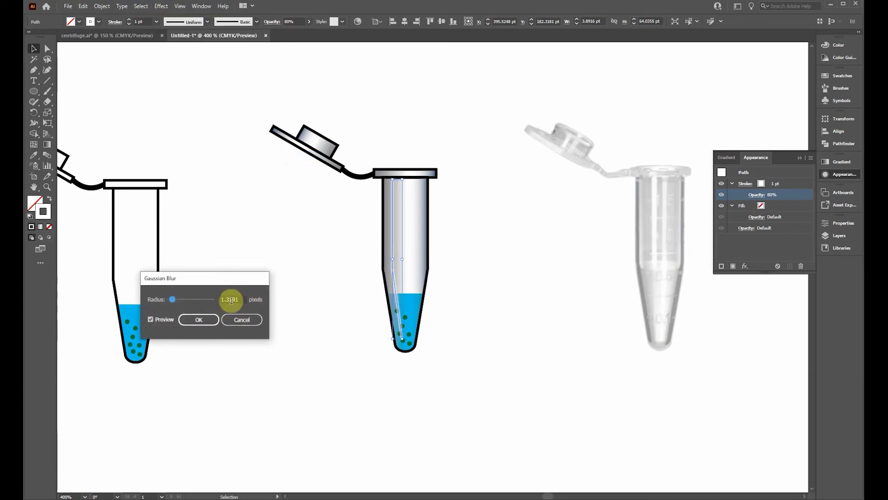
double_click(234, 299)
text(1)
key(Return)
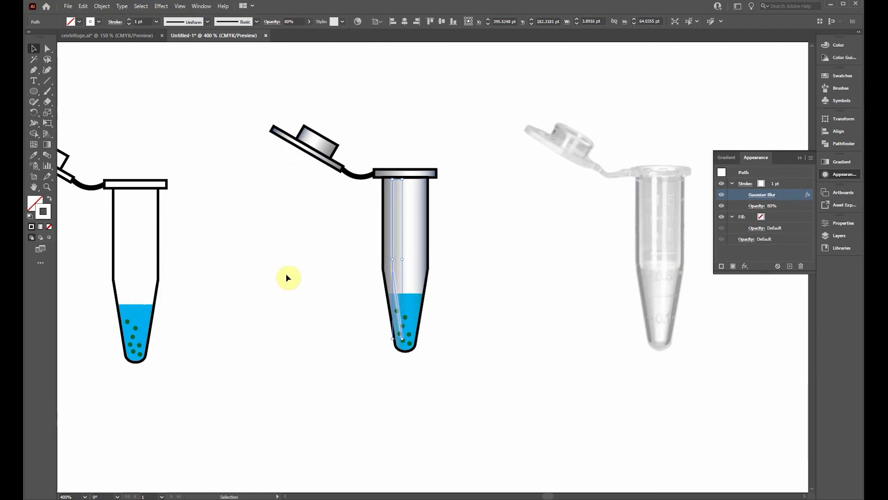
click(292, 222)
scroll(389, 306, down, 3)
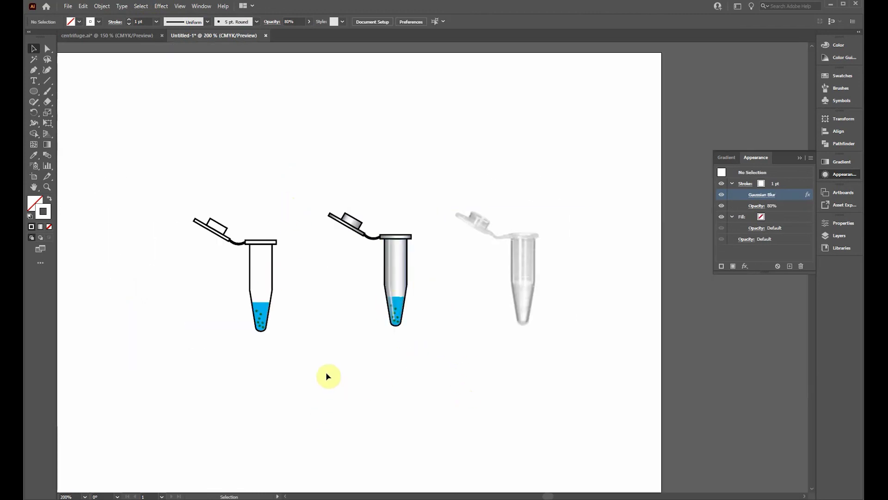
scroll(333, 367, up, 1)
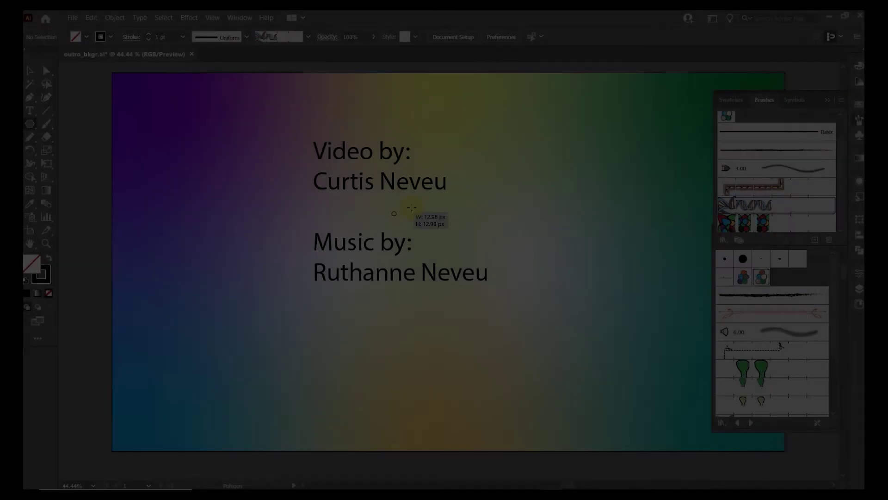
- Draw an octagon with the DNA helix brush around the credits text in the outro document
mouse_move(394, 213)
mouse_down()
mouse_move(478, 188)
mouse_move(523, 163)
mouse_up()
click(782, 207)
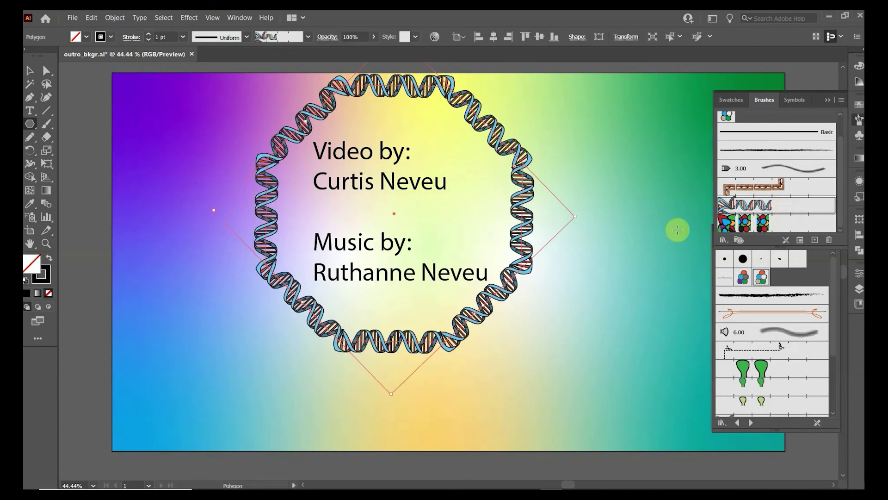